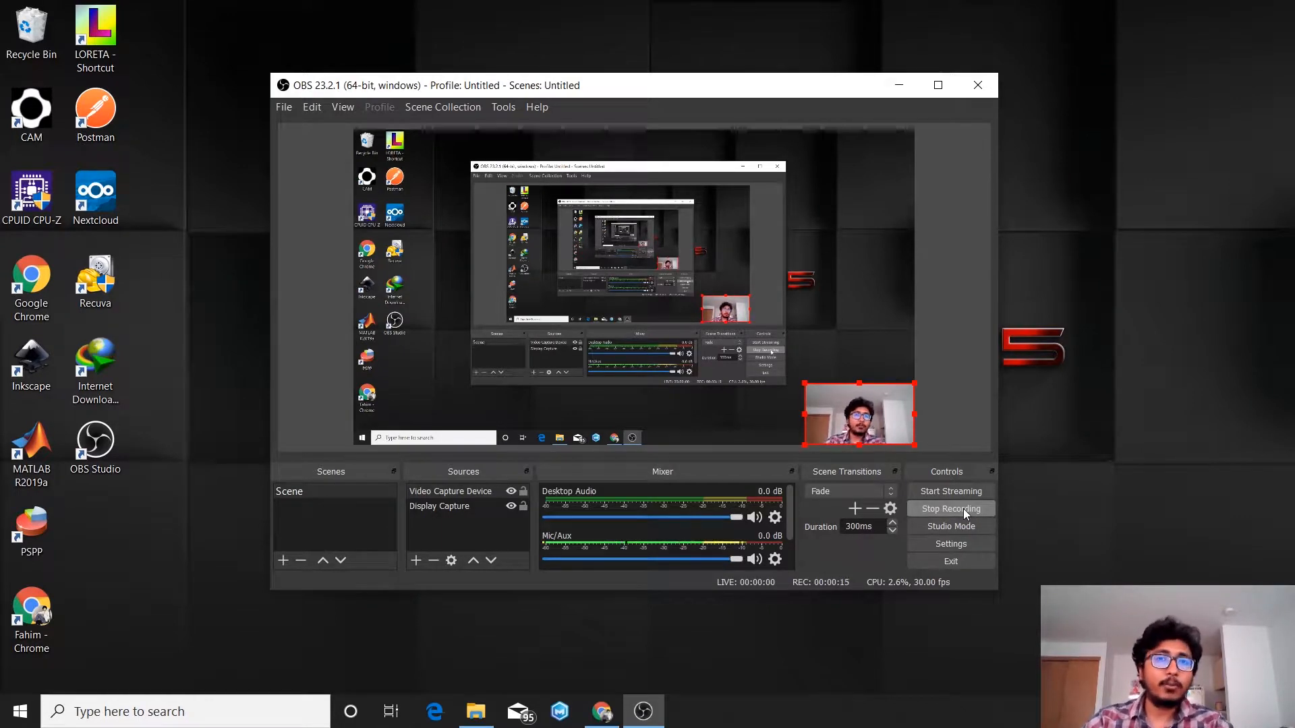
# Switch to Chrome and review the Plex article on naming and organizing TV show files through its Examples section
pyautogui.click(602, 713)
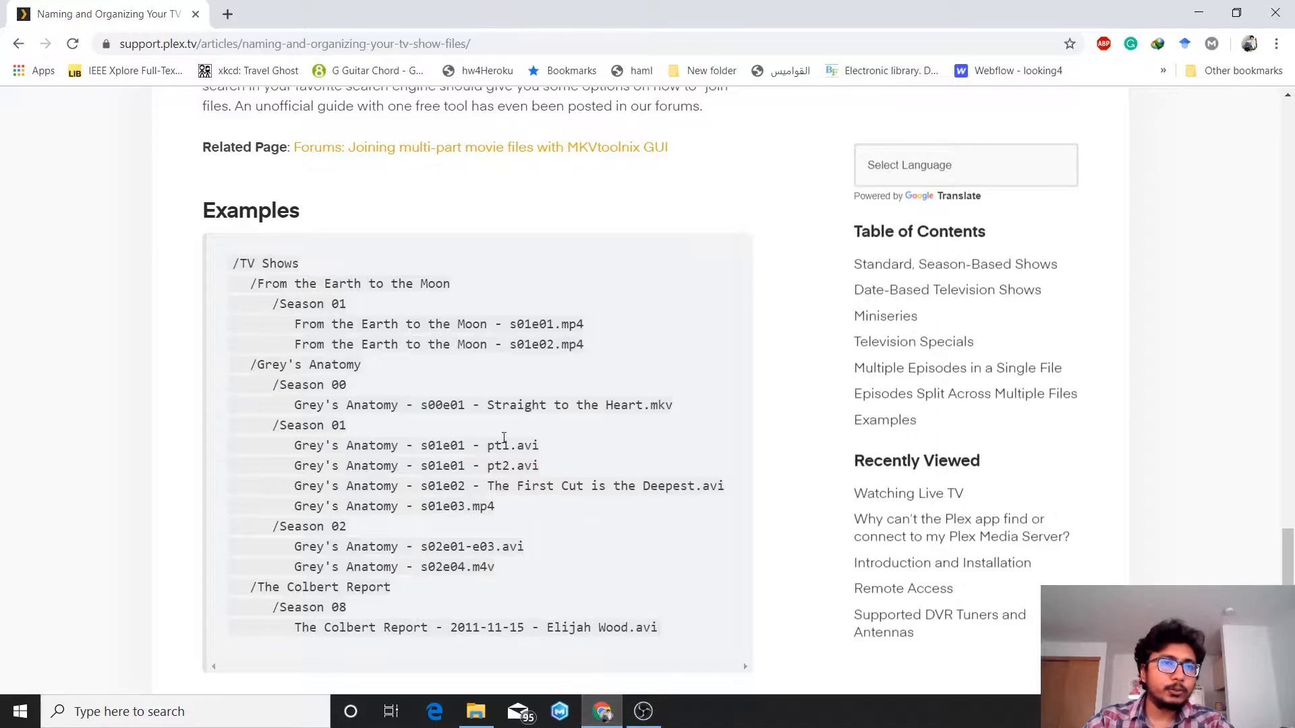
pyautogui.scroll(7, 472, 263)
pyautogui.scroll(15, 472, 263)
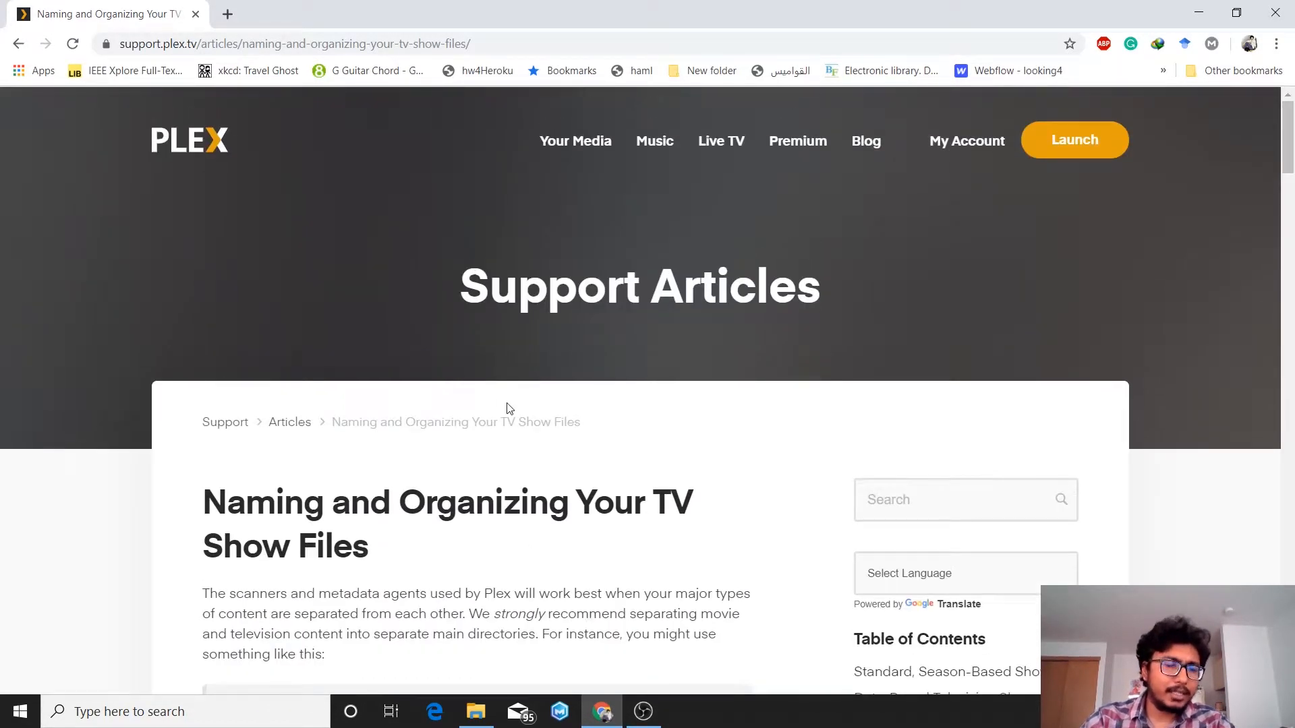
pyautogui.scroll(-3, 509, 408)
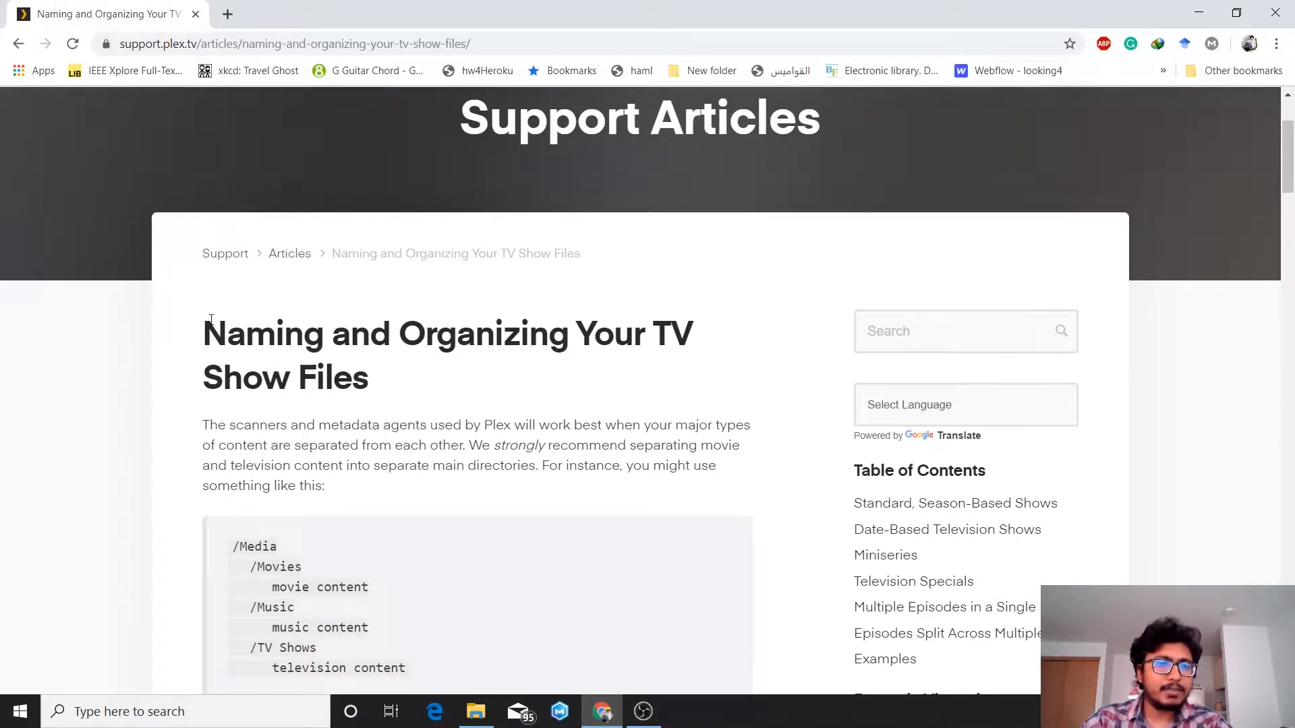
pyautogui.moveTo(211, 321); pyautogui.dragTo(465, 413)
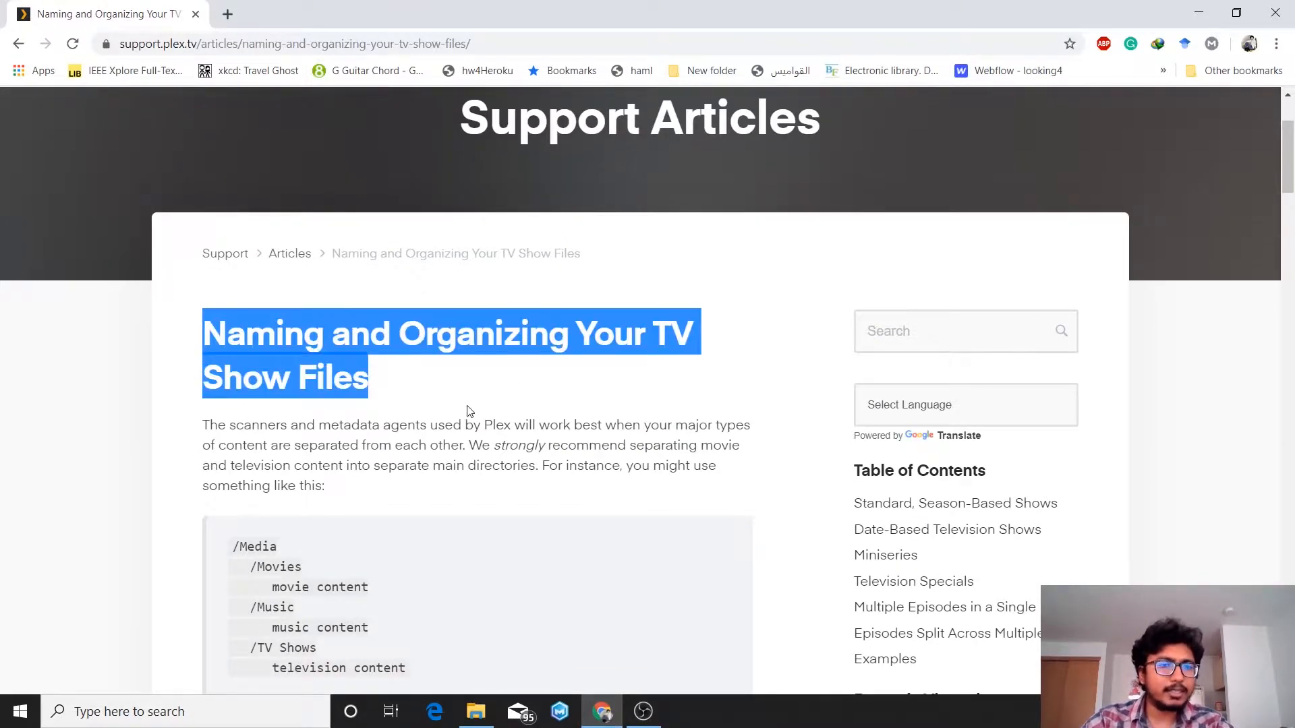
pyautogui.scroll(-8, 465, 418)
pyautogui.scroll(-4, 467, 422)
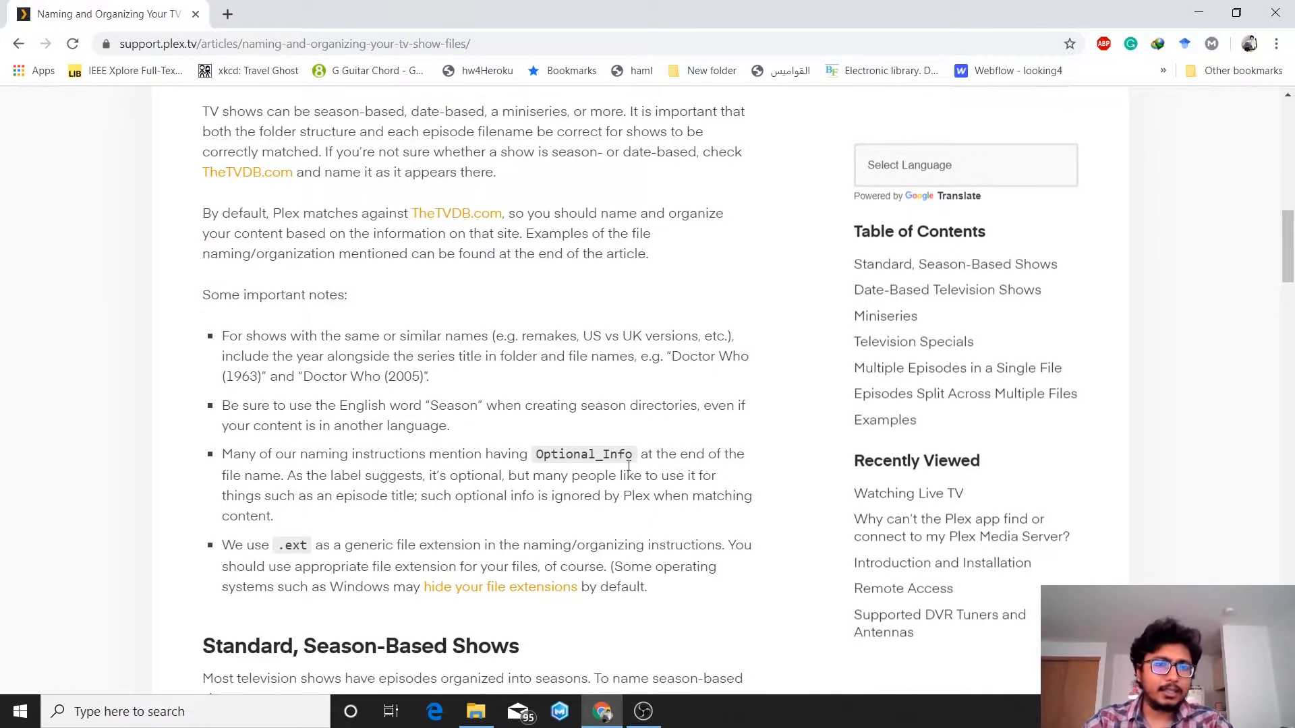
pyautogui.scroll(-10, 629, 465)
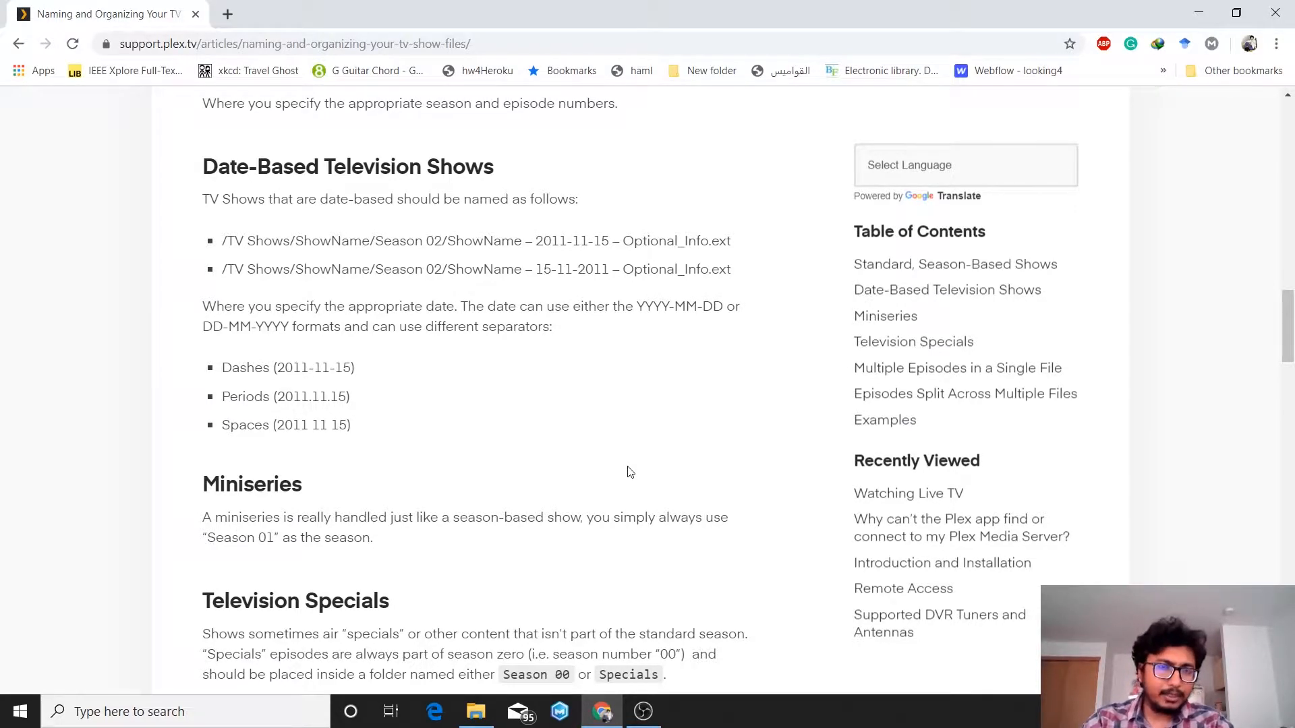
pyautogui.scroll(-20, 629, 471)
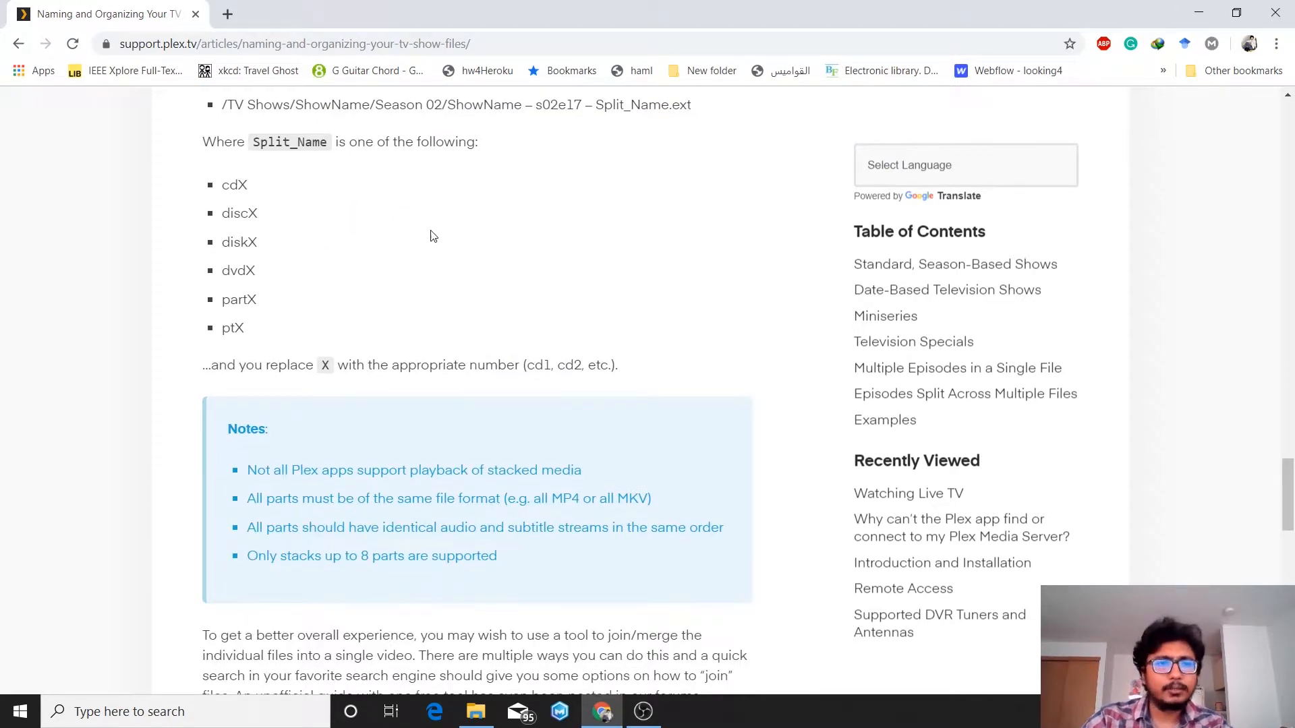
pyautogui.scroll(-15, 430, 235)
pyautogui.scroll(3, 430, 235)
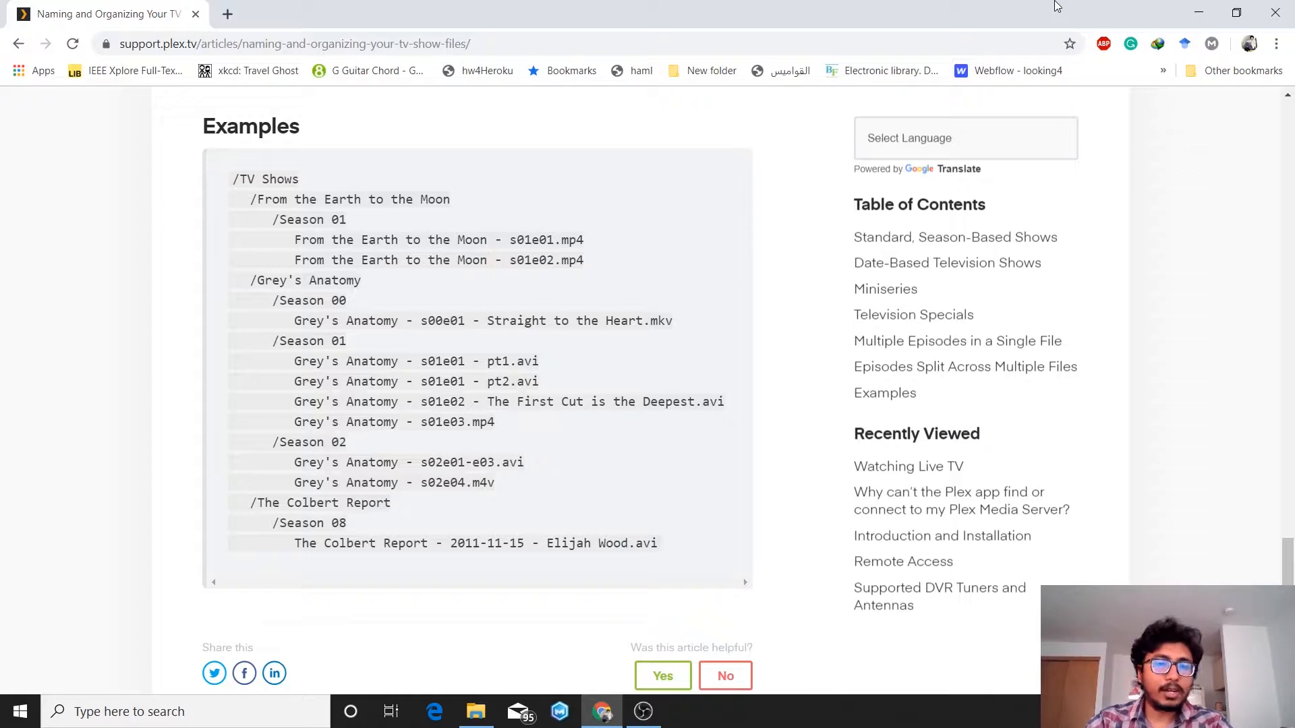
# Search Google for "bulk rename utility" in a new tab and open the Bulk Rename Utility Introduction page
pyautogui.click(224, 13)
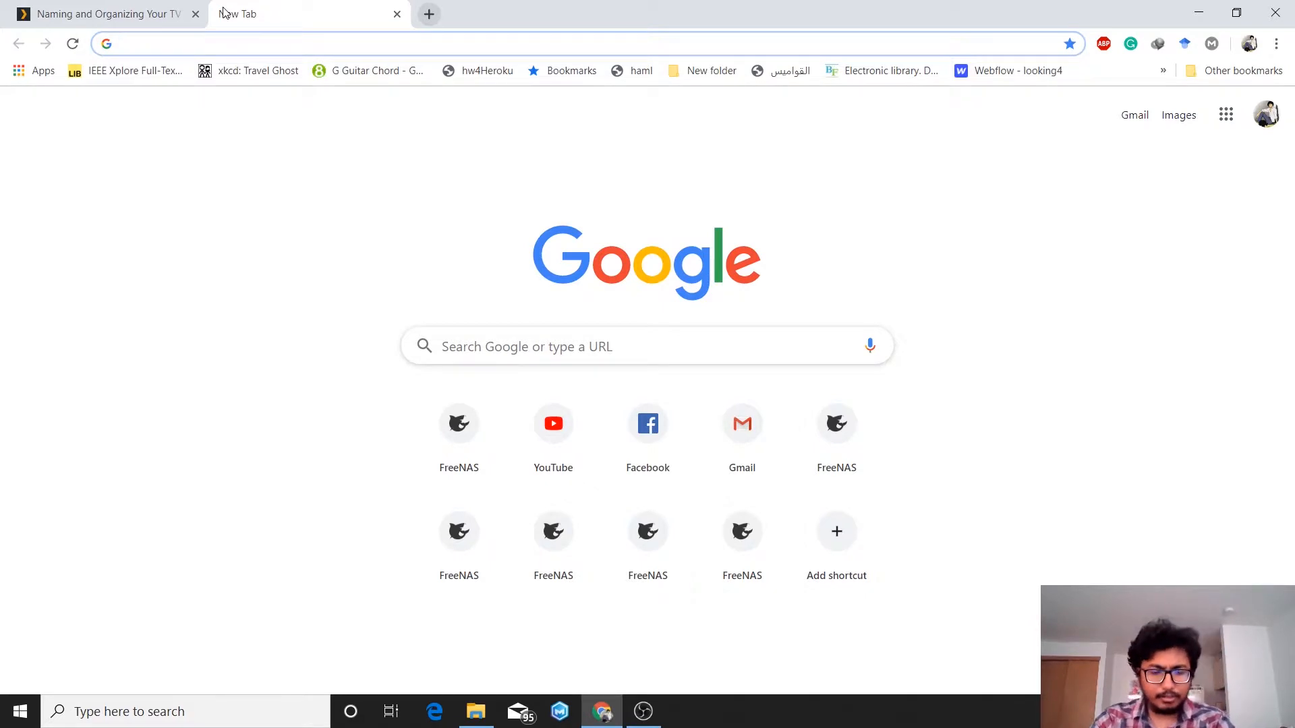
pyautogui.write('bu')
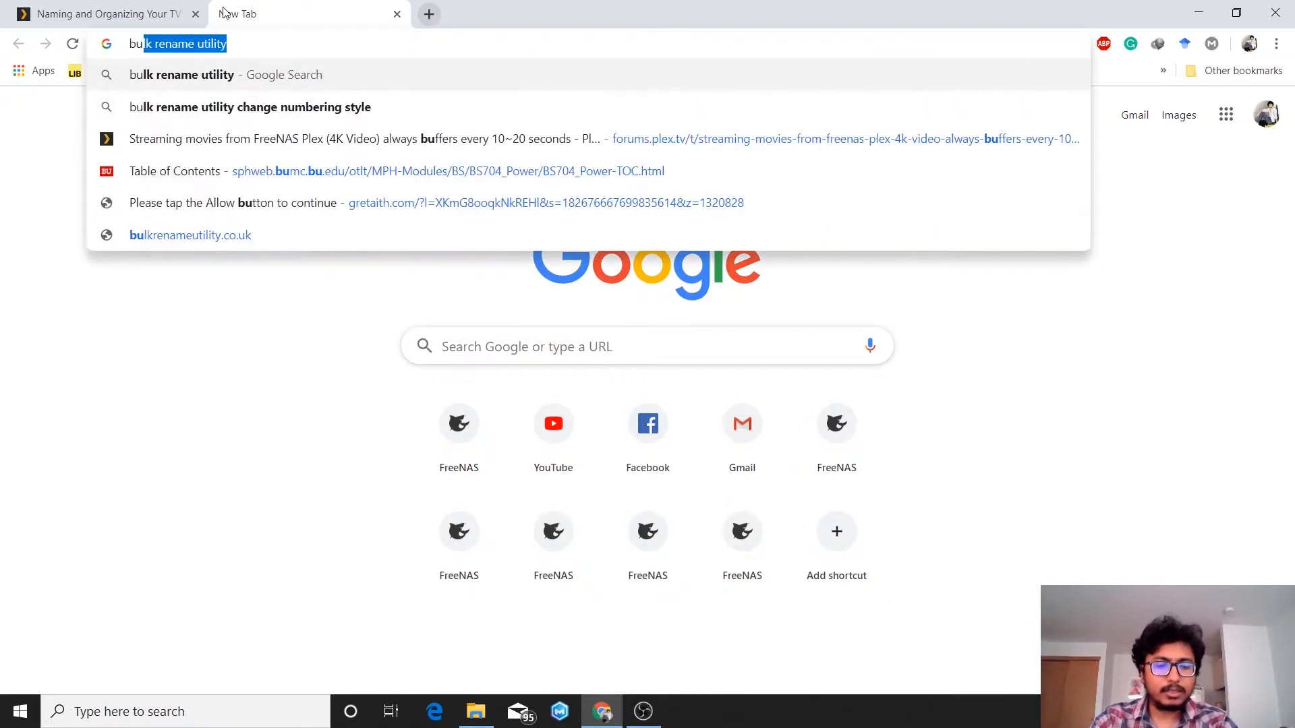
pyautogui.press('Right')
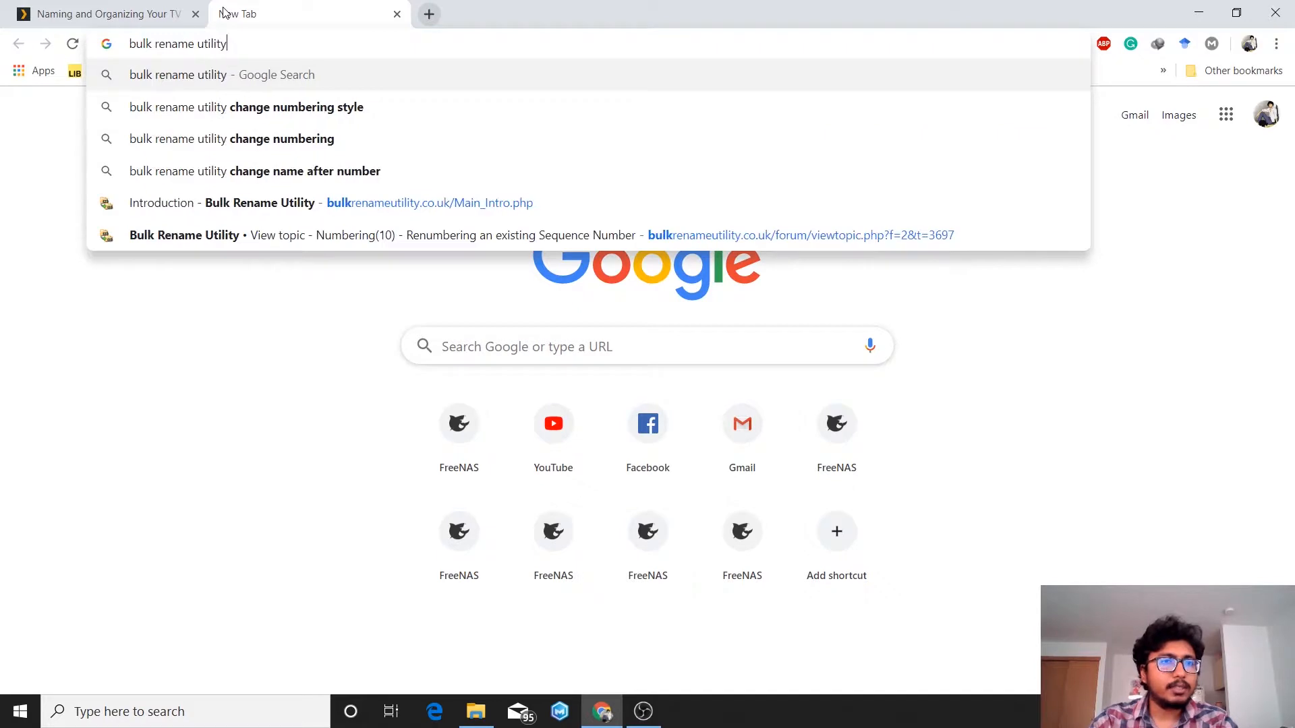
pyautogui.press('Return')
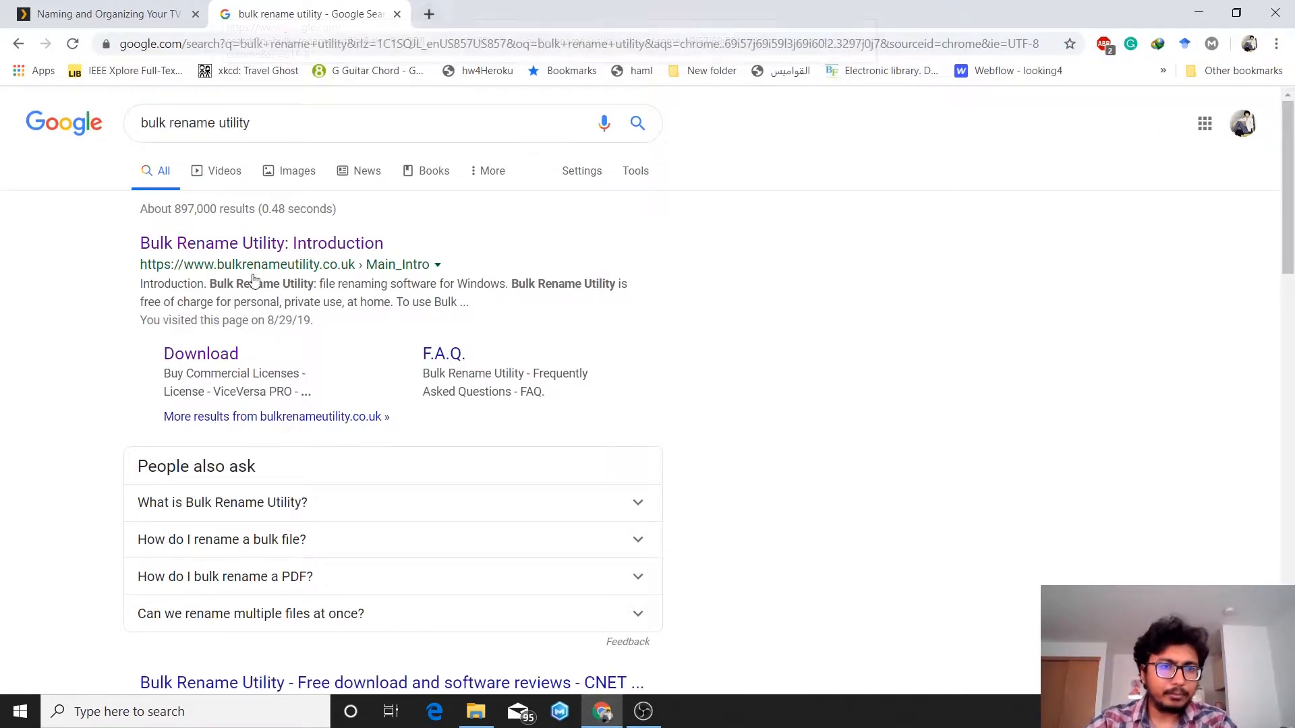
pyautogui.click(357, 245)
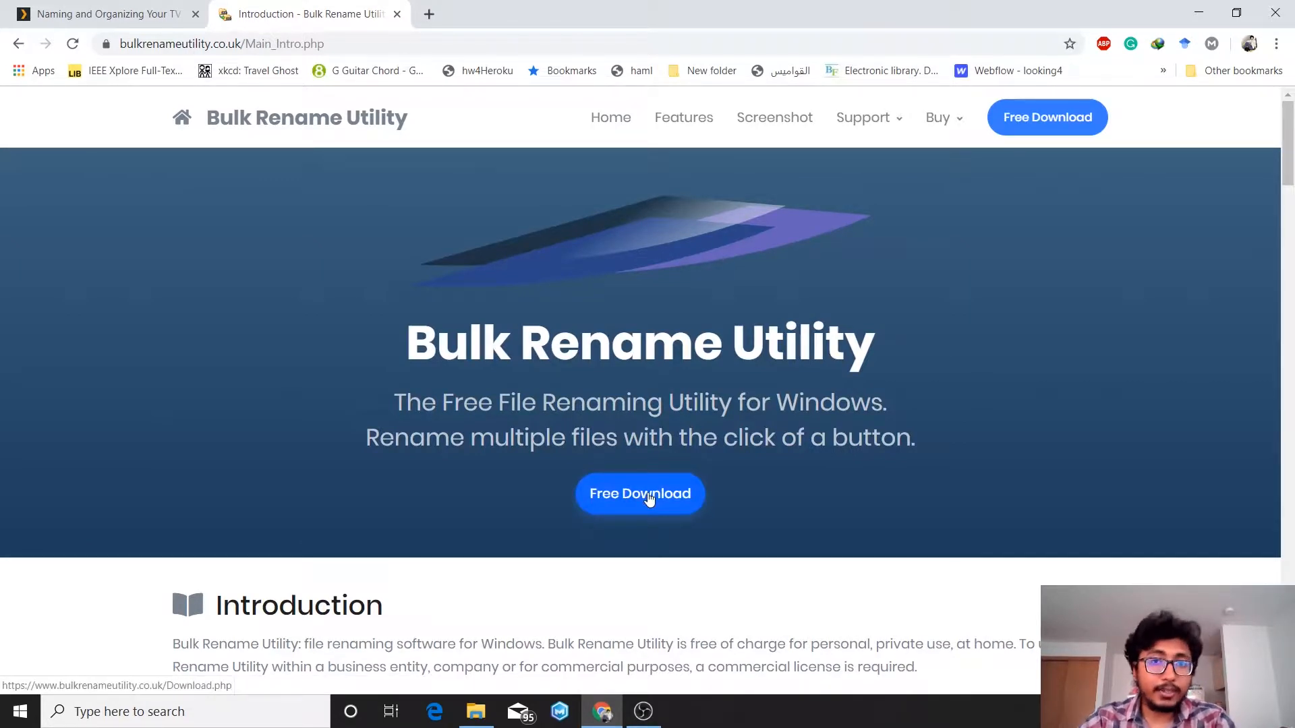
# Request the Bulk Rename Utility installer from the site's download page and close that tab
pyautogui.click(649, 498)
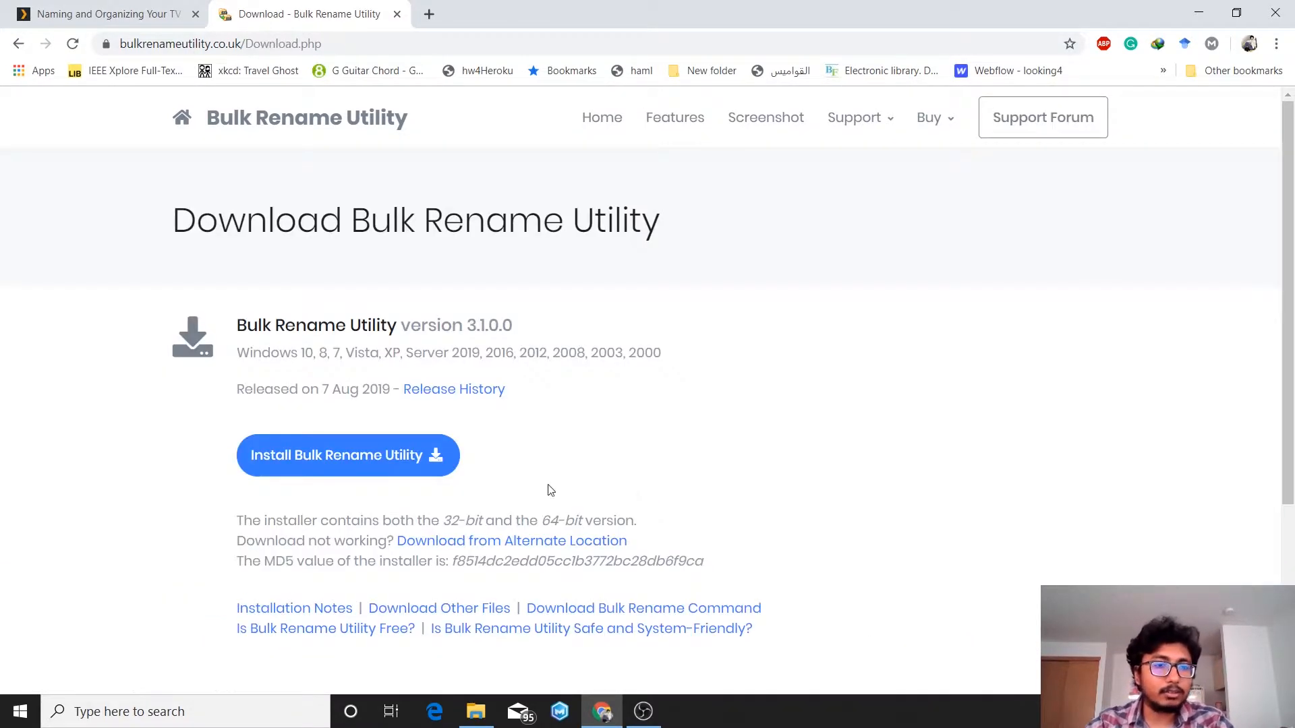
pyautogui.click(382, 465)
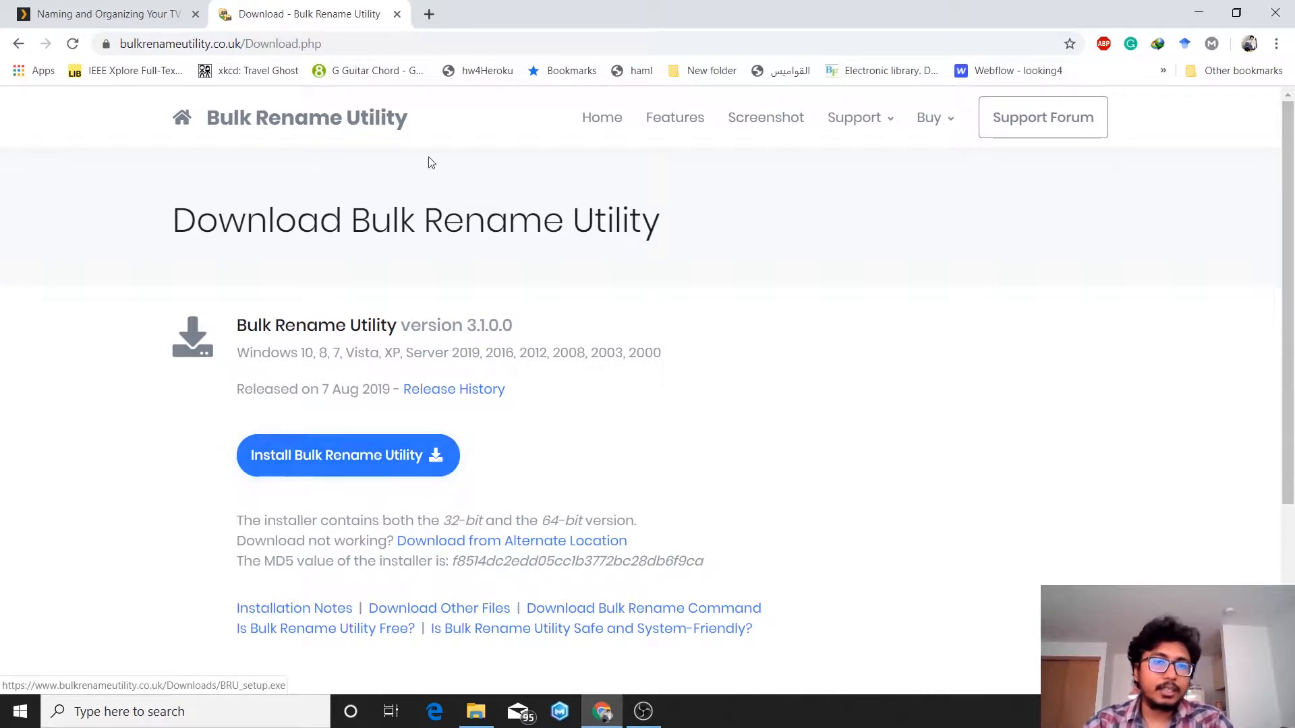
pyautogui.click(402, 19)
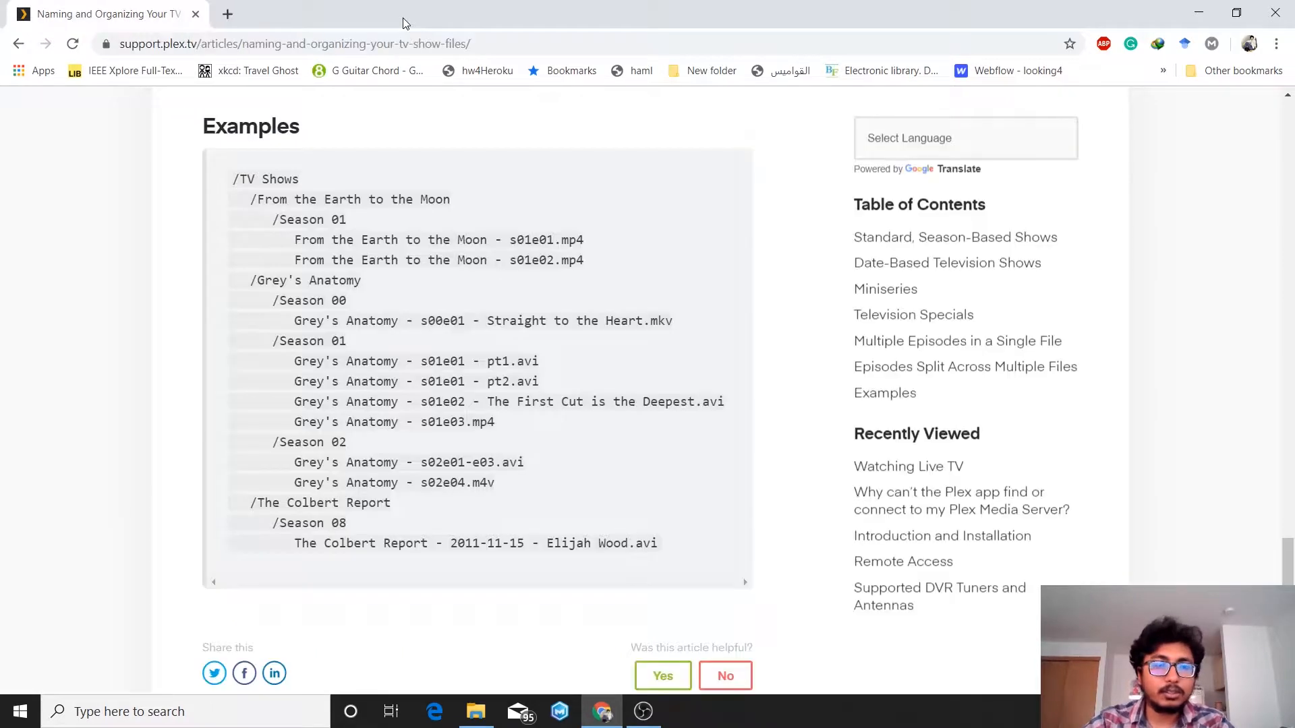
# Switch to File Explorer and view the episode files in Animes > Naruto Shippuden > Season 1 on the PlexMedia (Y:) drive
pyautogui.click(1198, 12)
pyautogui.click(467, 717)
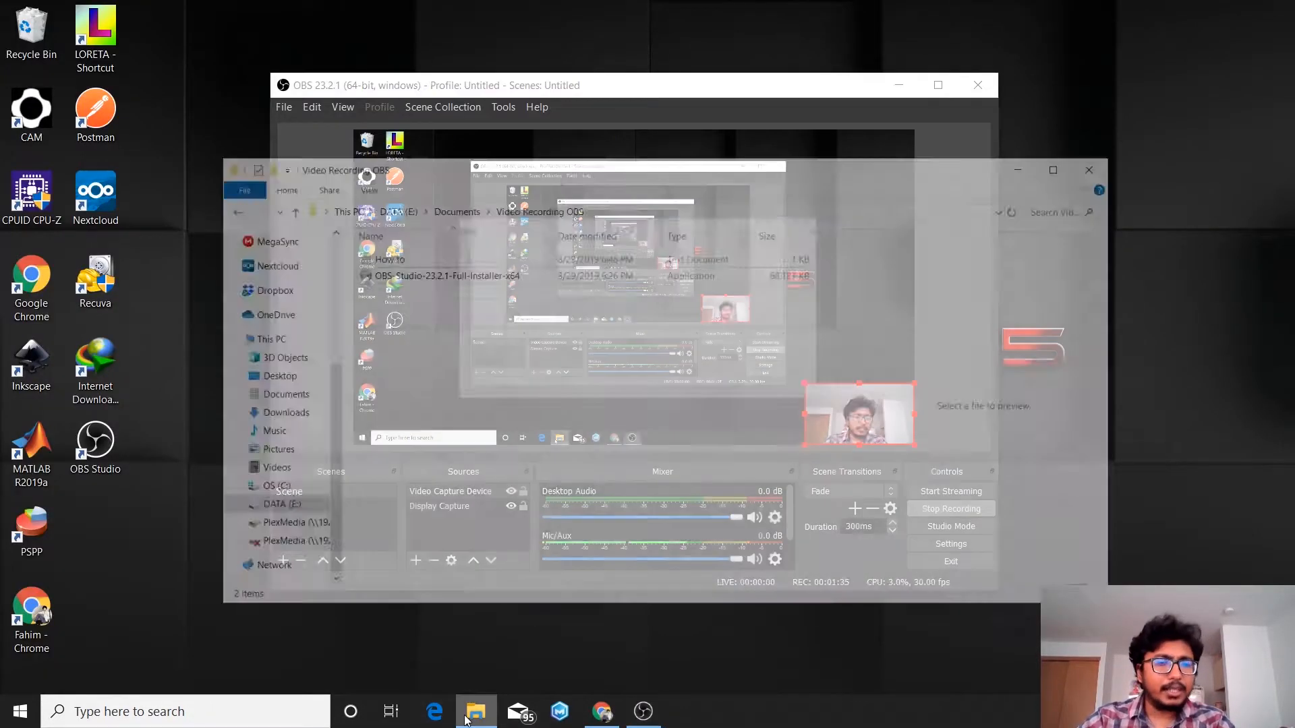
pyautogui.click(280, 492)
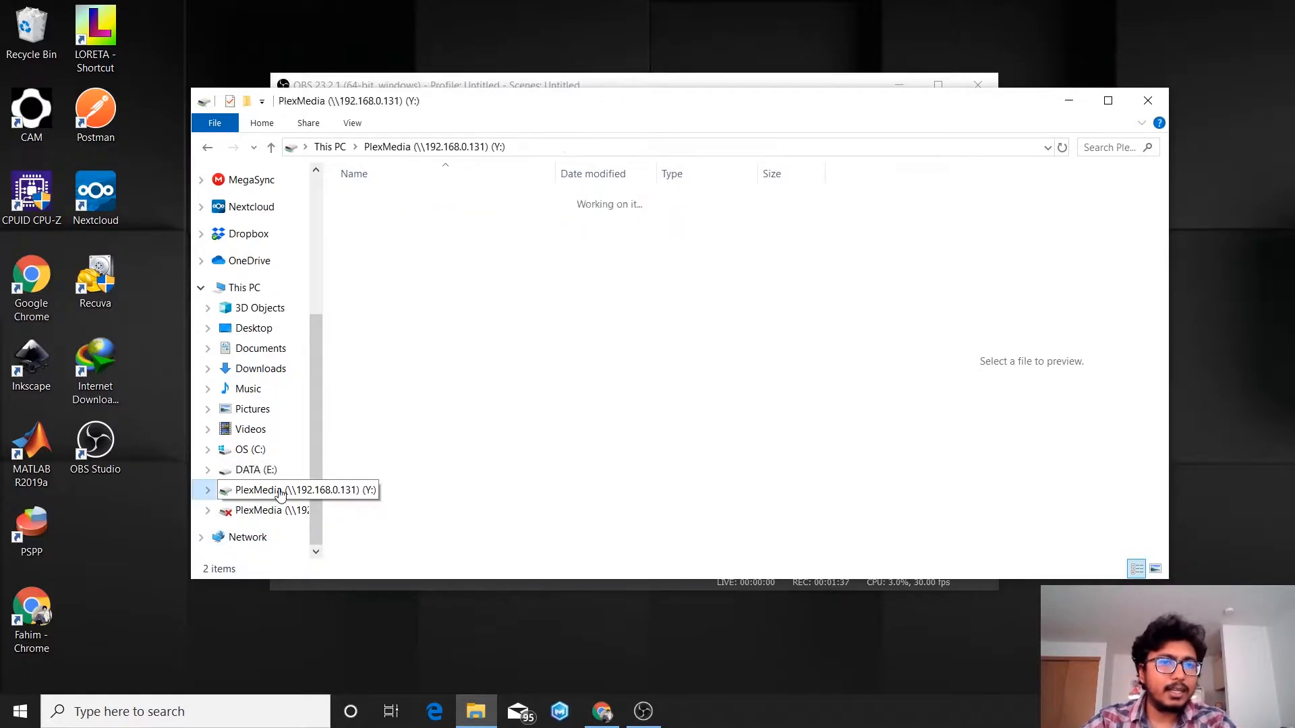
pyautogui.doubleClick(524, 217)
pyautogui.scroll(-8, 530, 230)
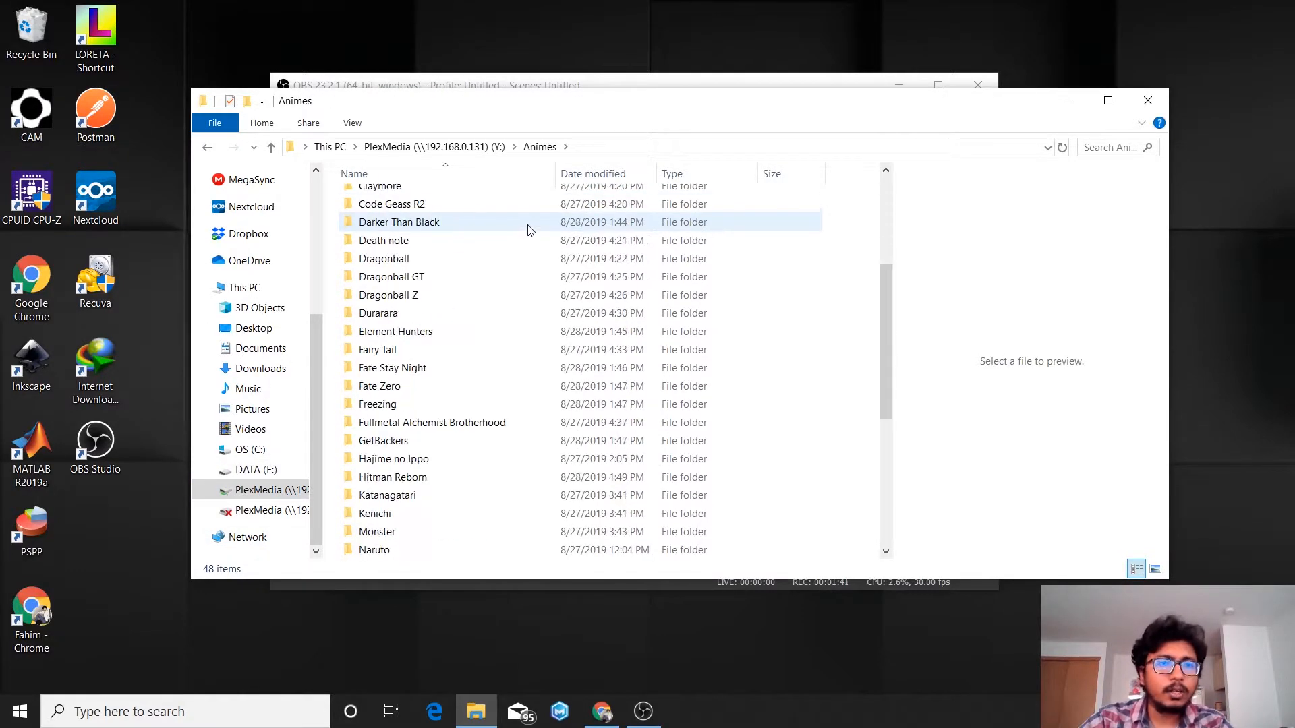
pyautogui.doubleClick(524, 352)
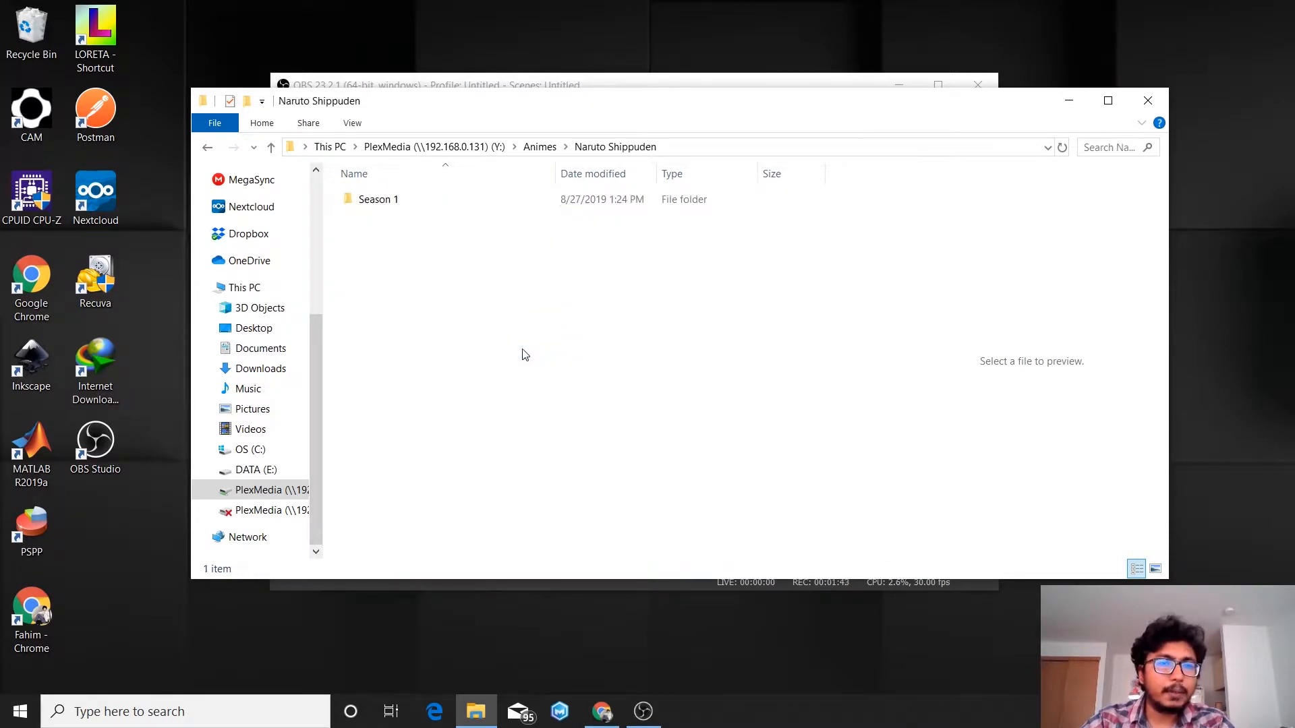
pyautogui.doubleClick(506, 201)
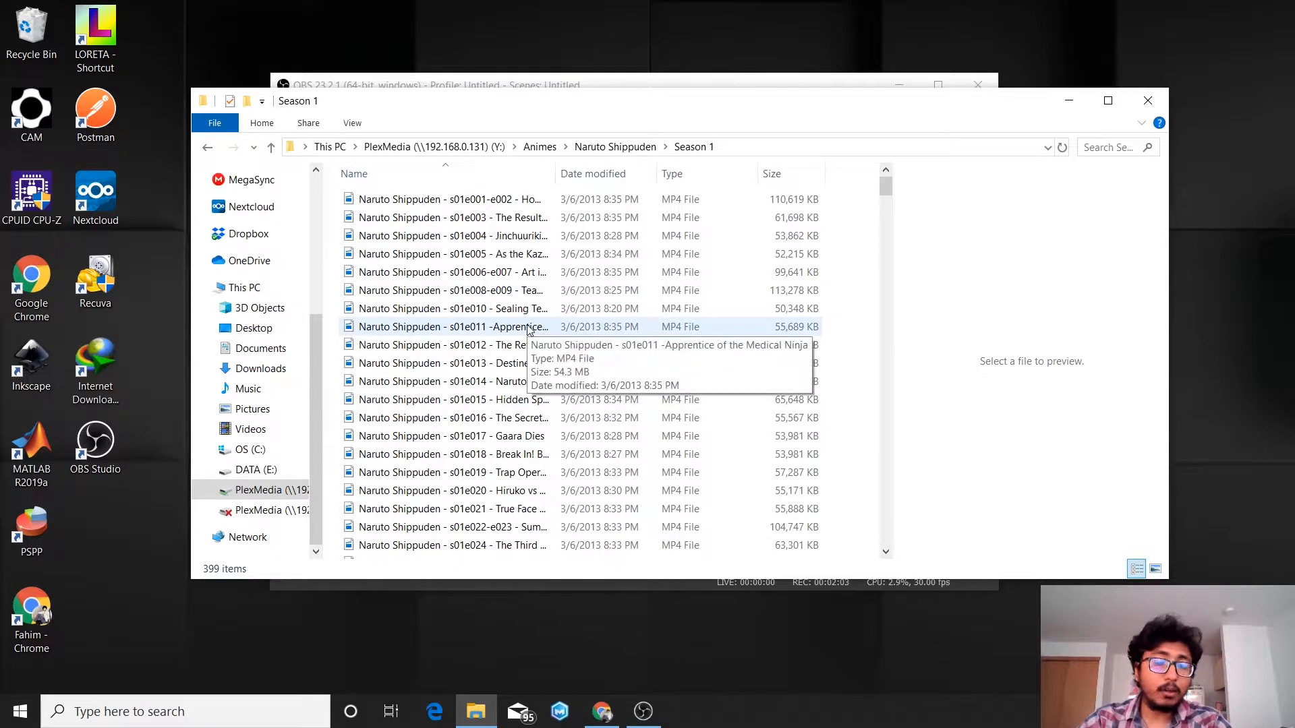
# Open the Video folder inside Downloads and widen the Name column to fit the full file names
pyautogui.click(1067, 103)
pyautogui.click(476, 711)
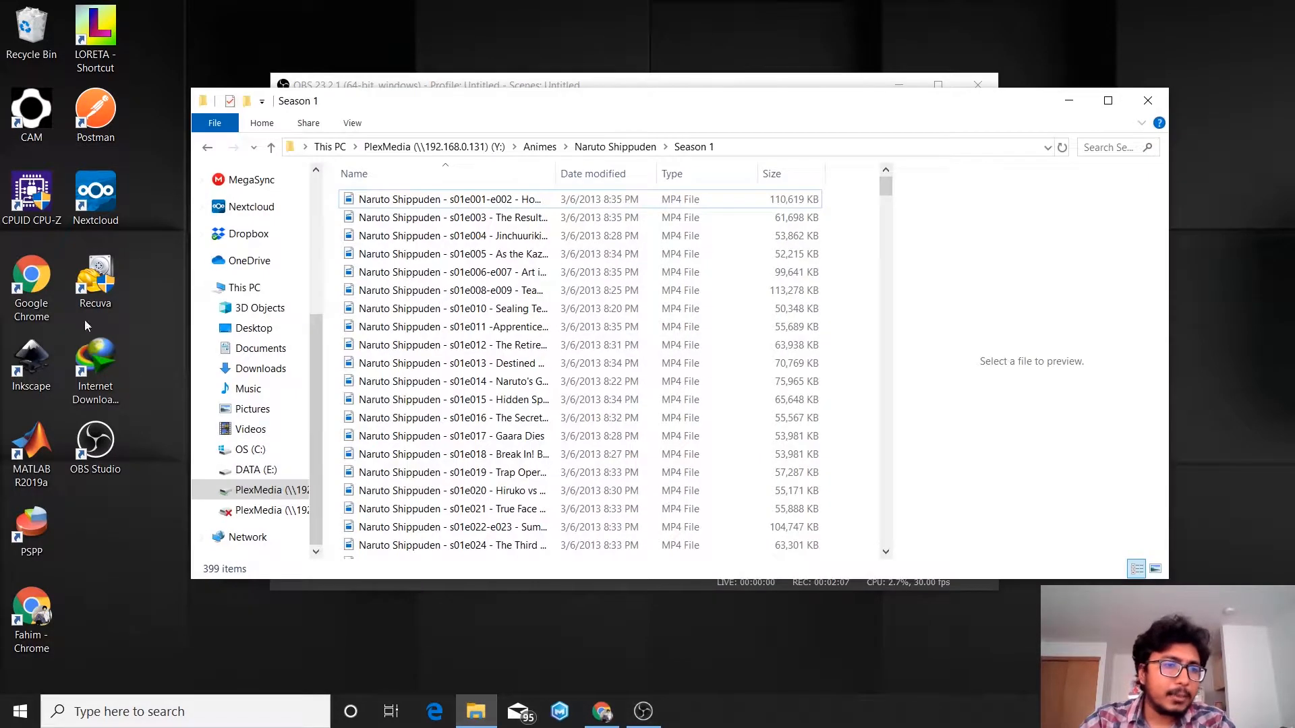
pyautogui.click(266, 368)
pyautogui.doubleClick(413, 261)
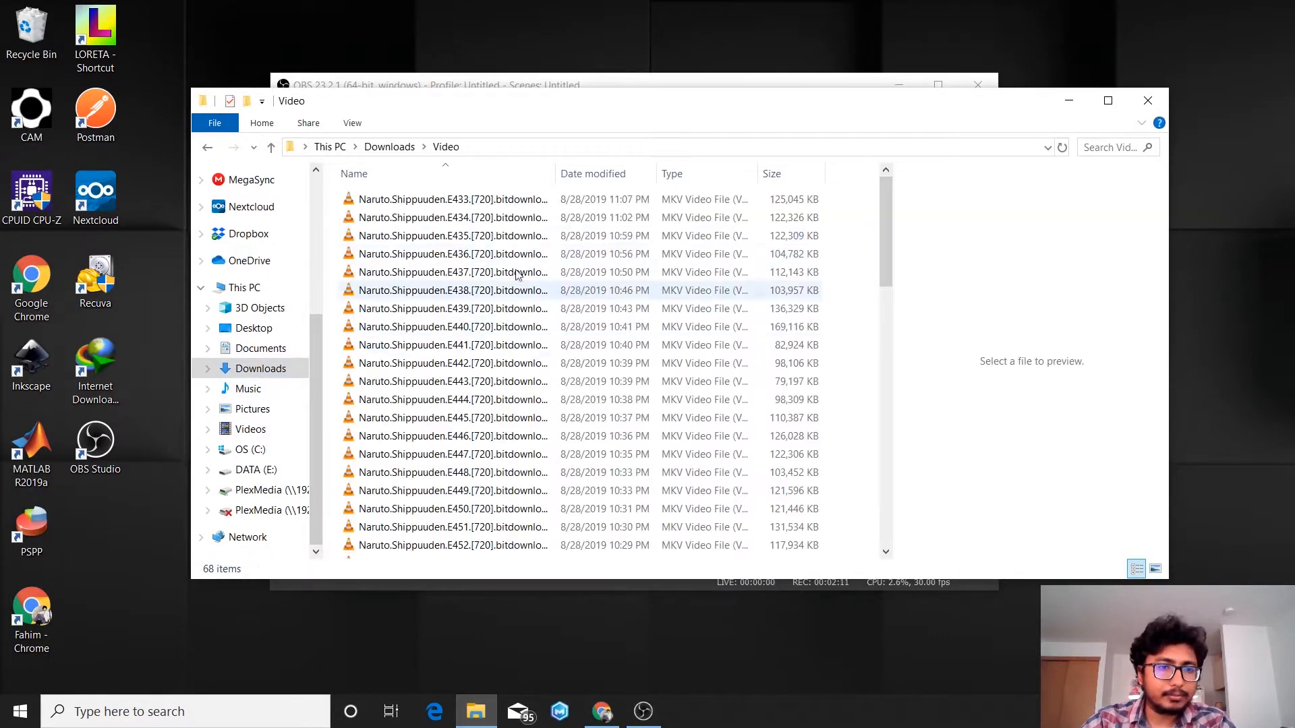
pyautogui.moveTo(556, 173); pyautogui.dragTo(673, 173)
# Examine the naming pattern and episode range of the Naruto Shippuuden files in the Video folder
pyautogui.scroll(-4, 570, 397)
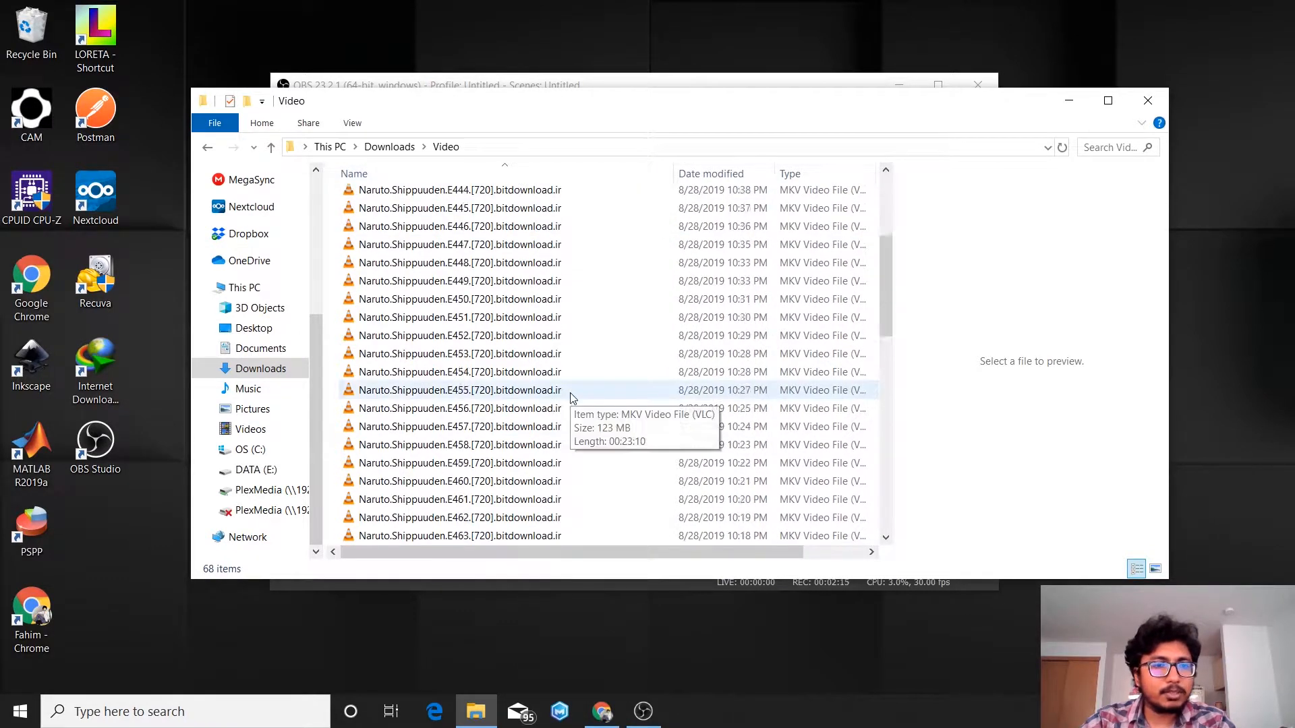
pyautogui.scroll(-12, 571, 397)
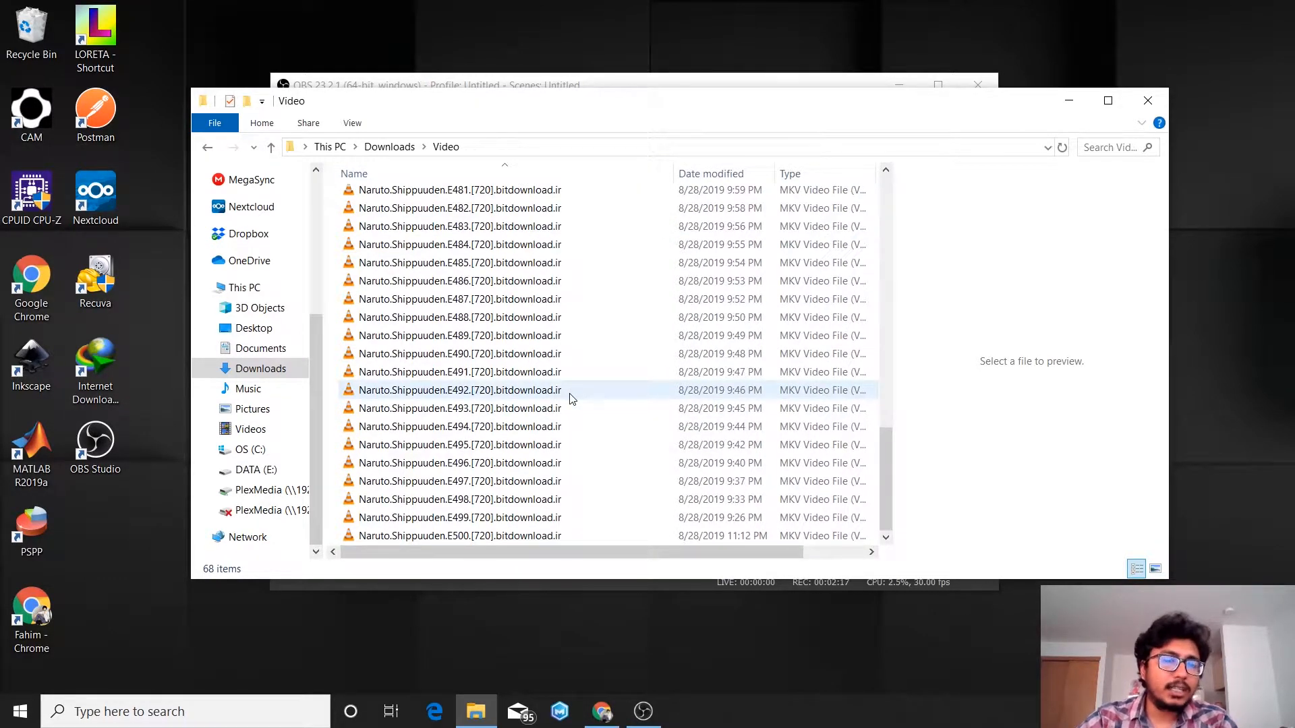
pyautogui.scroll(11, 571, 398)
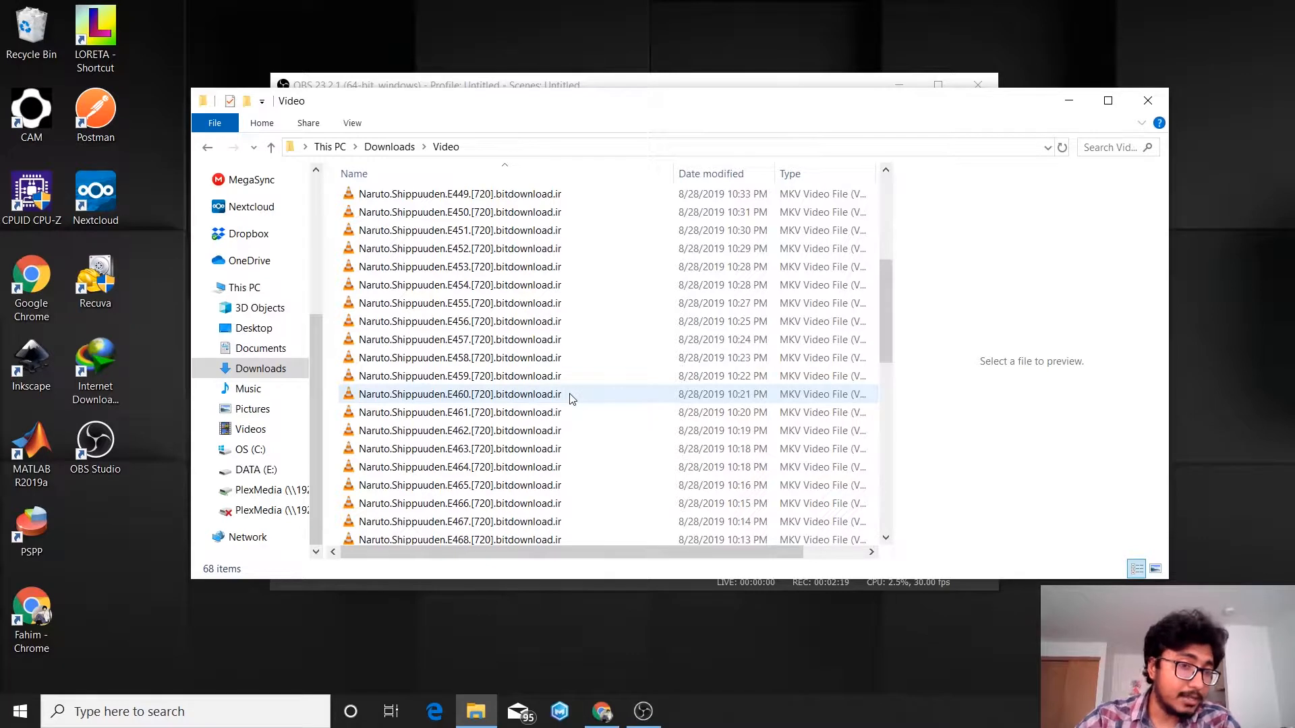
pyautogui.scroll(-11, 571, 397)
pyautogui.click(571, 400)
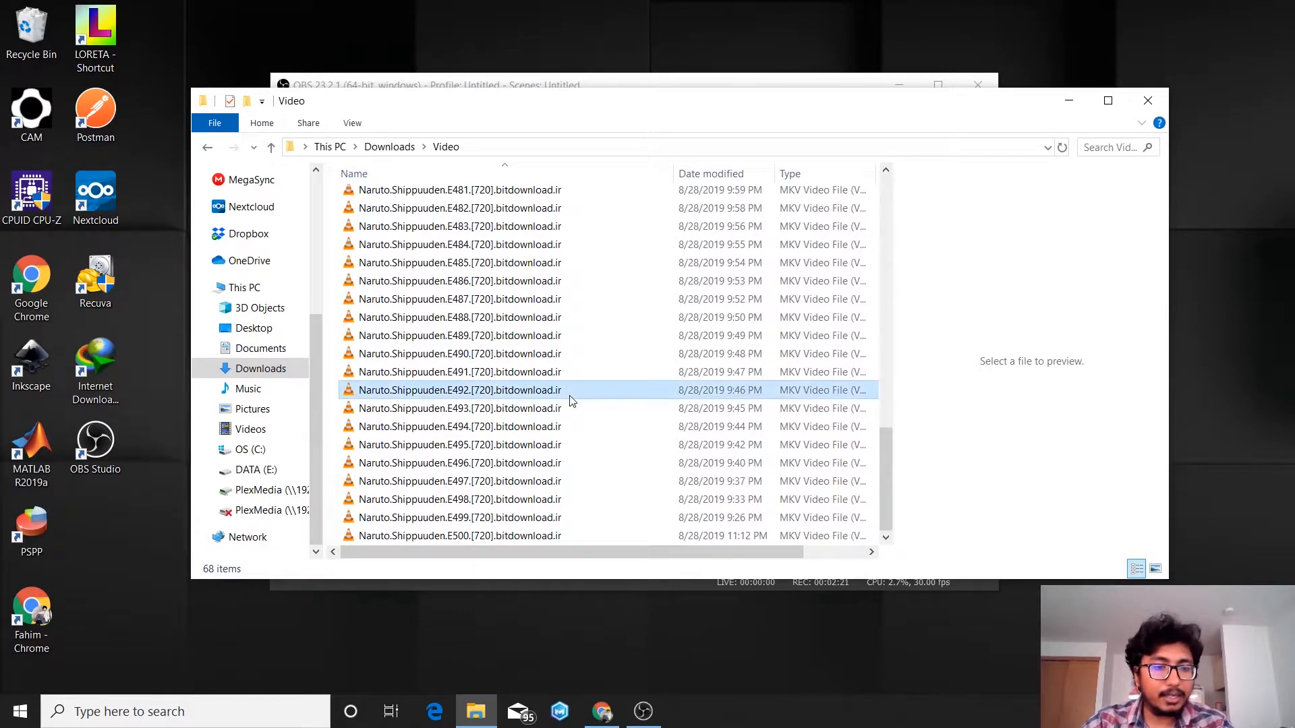
pyautogui.scroll(16, 708, 287)
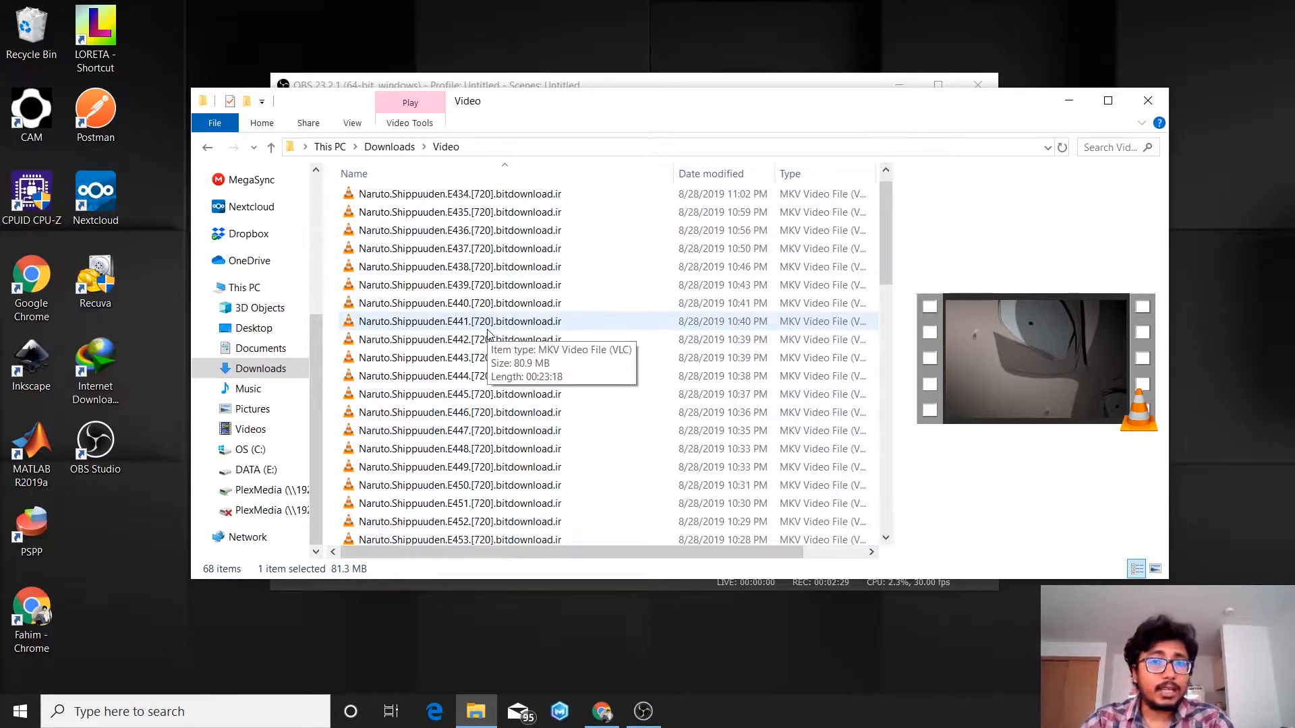
# Minimize File Explorer, then find and launch Bulk Rename Utility and maximize its window
pyautogui.click(1062, 107)
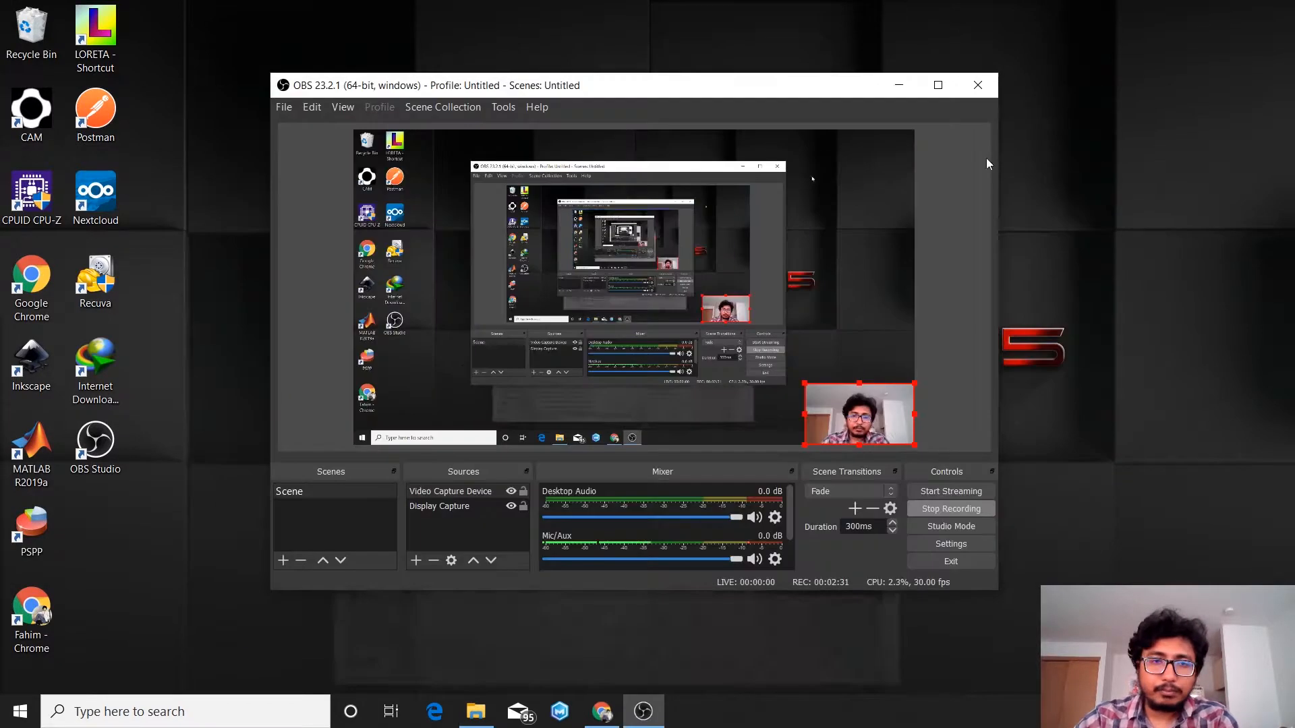
pyautogui.click(117, 711)
pyautogui.write('b')
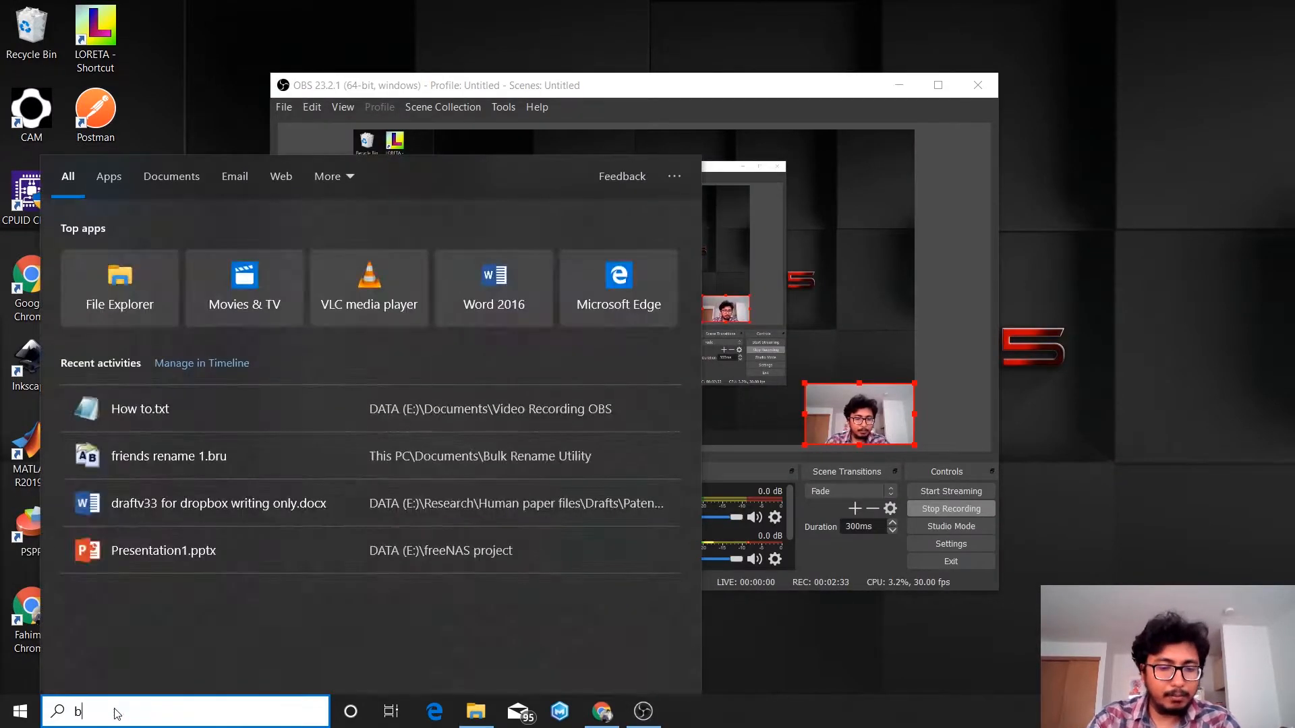
pyautogui.write('ulk')
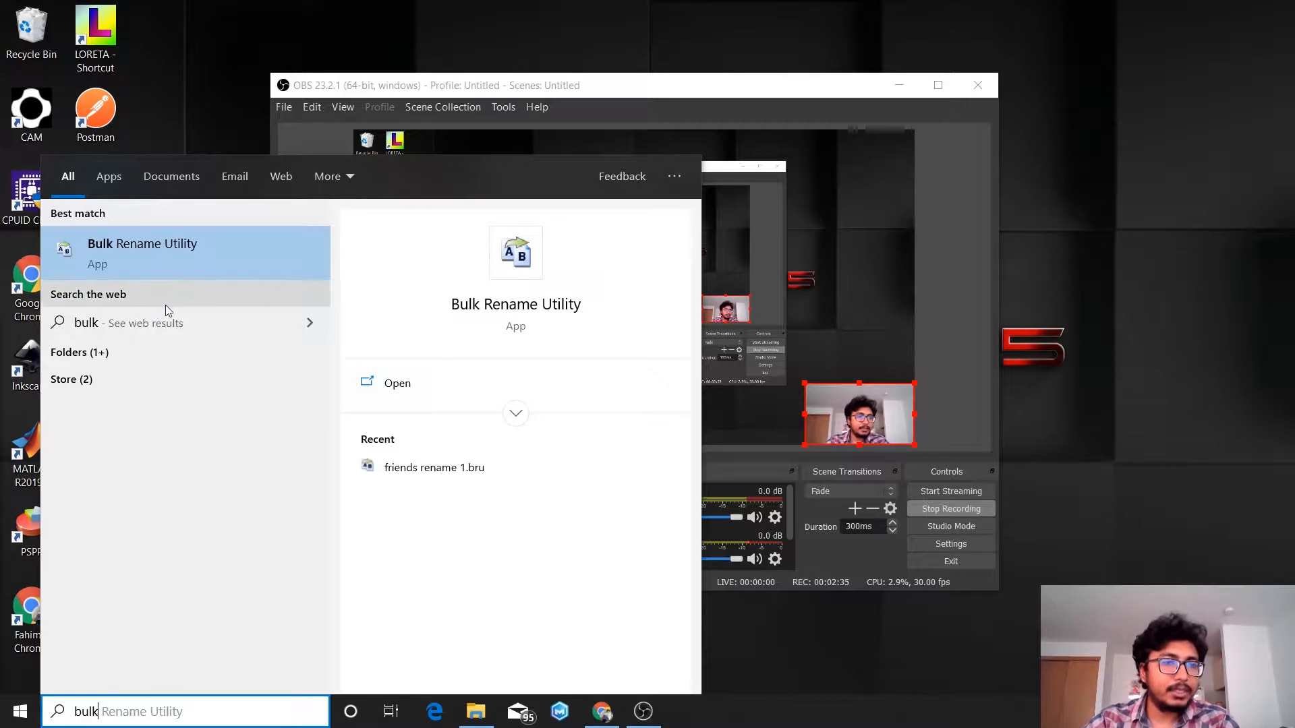
pyautogui.click(168, 269)
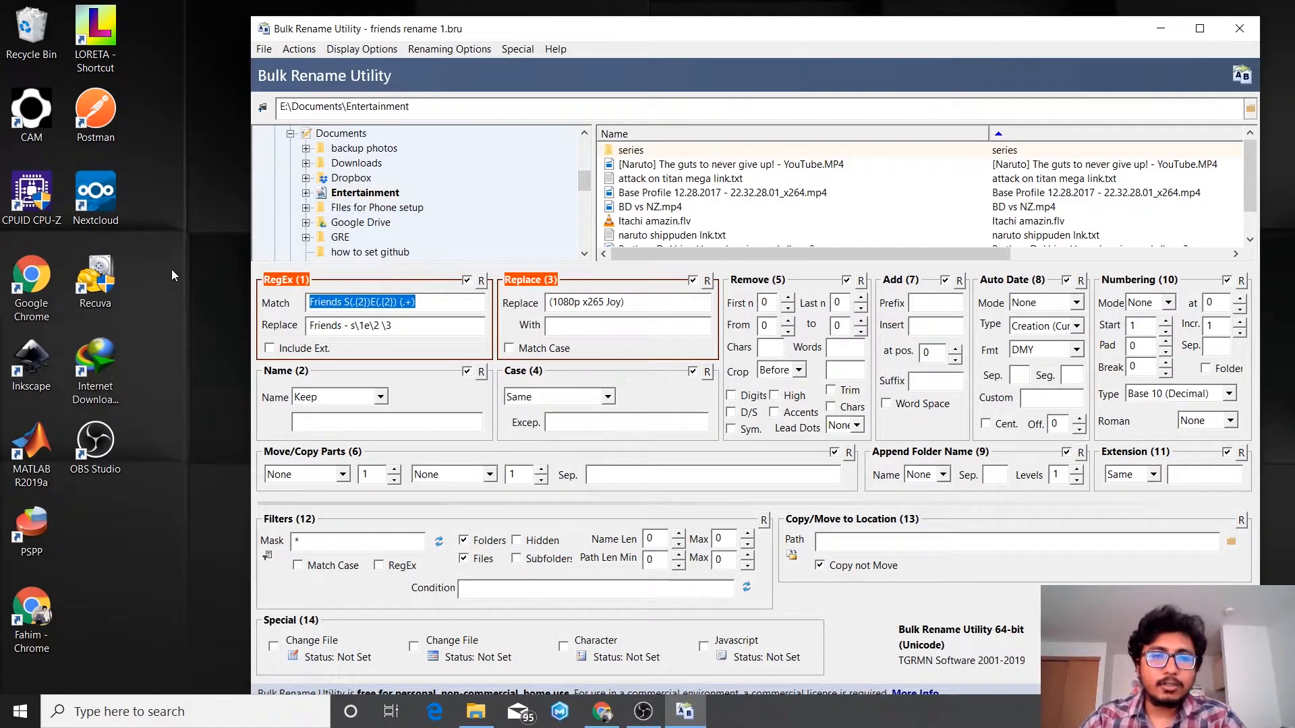
pyautogui.click(1199, 28)
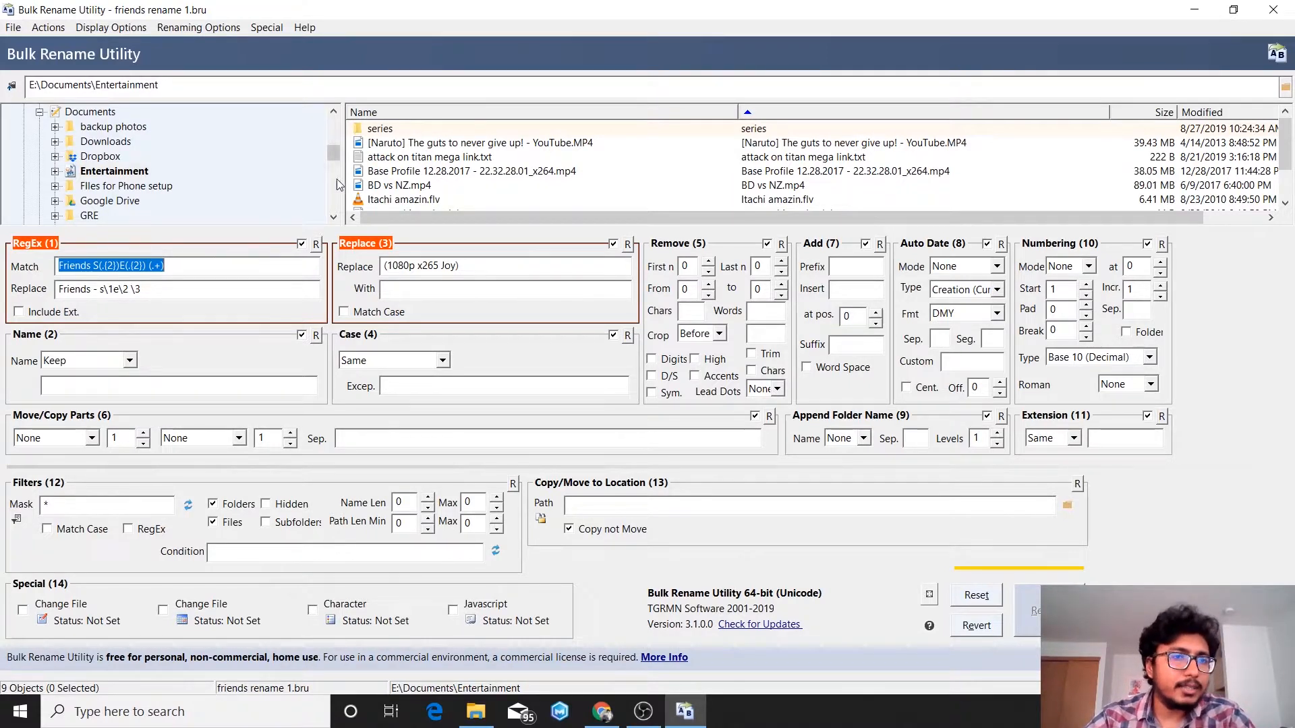
# Load the Video folder inside Downloads as the folder whose files are listed for renaming
pyautogui.moveTo(334, 151); pyautogui.dragTo(333, 129)
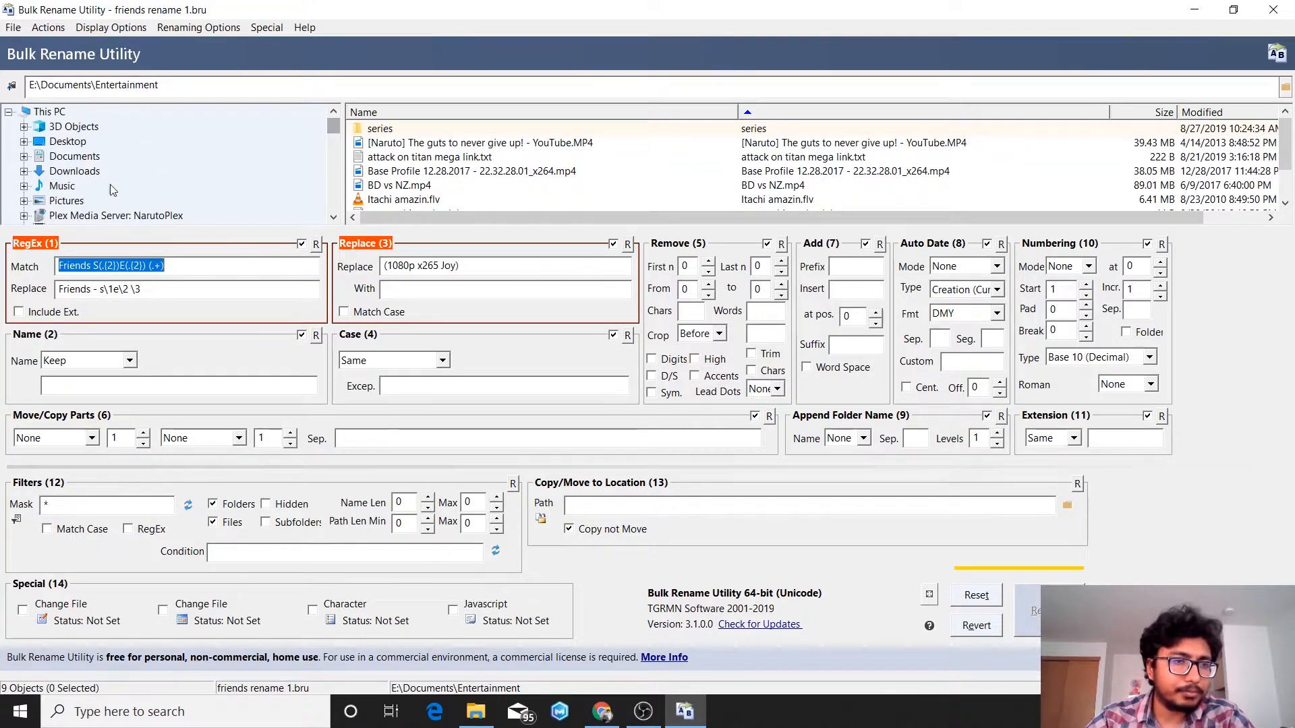
pyautogui.scroll(-2, 81, 178)
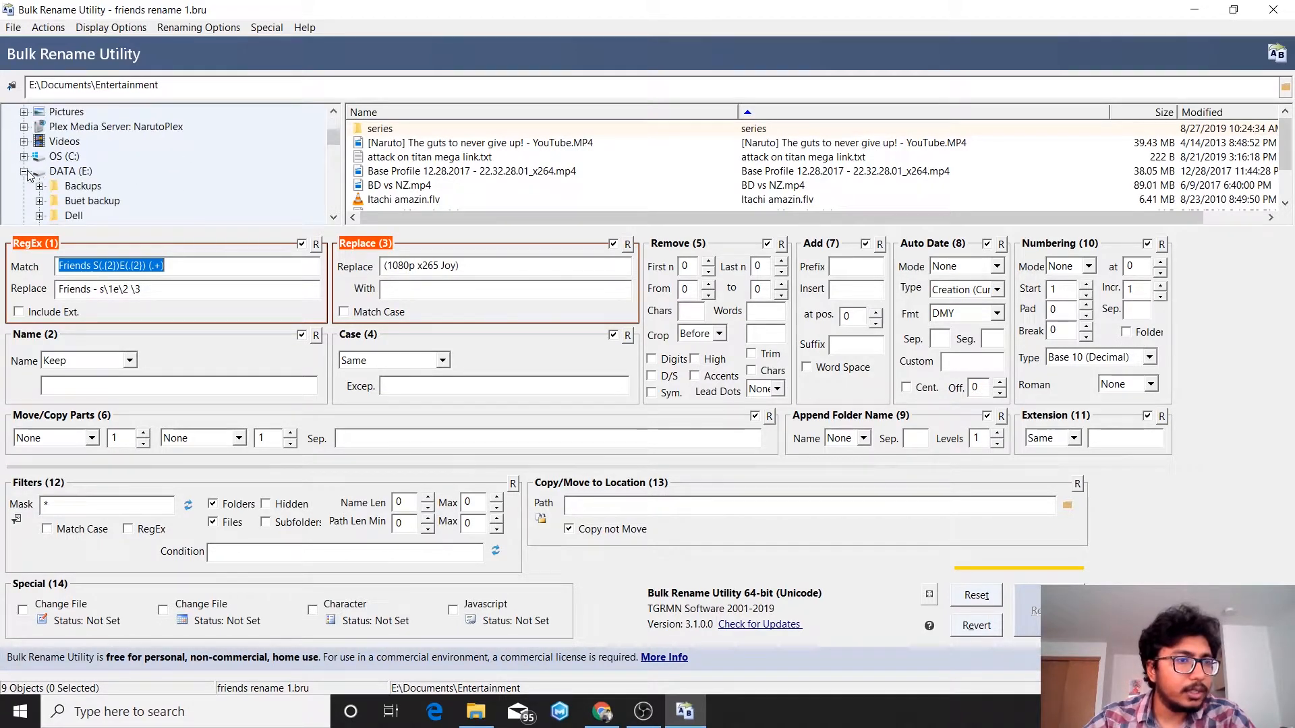
pyautogui.scroll(-2, 34, 177)
pyautogui.scroll(3, 45, 162)
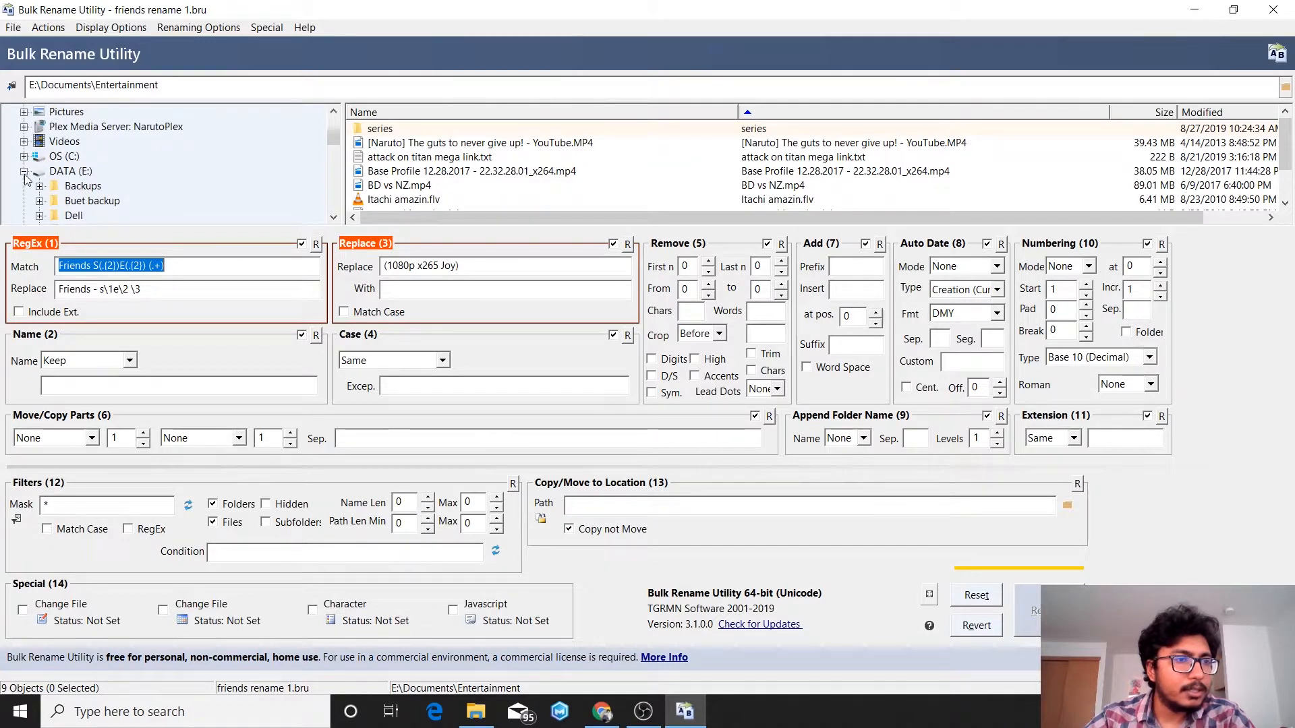
pyautogui.click(45, 184)
pyautogui.scroll(2, 14, 157)
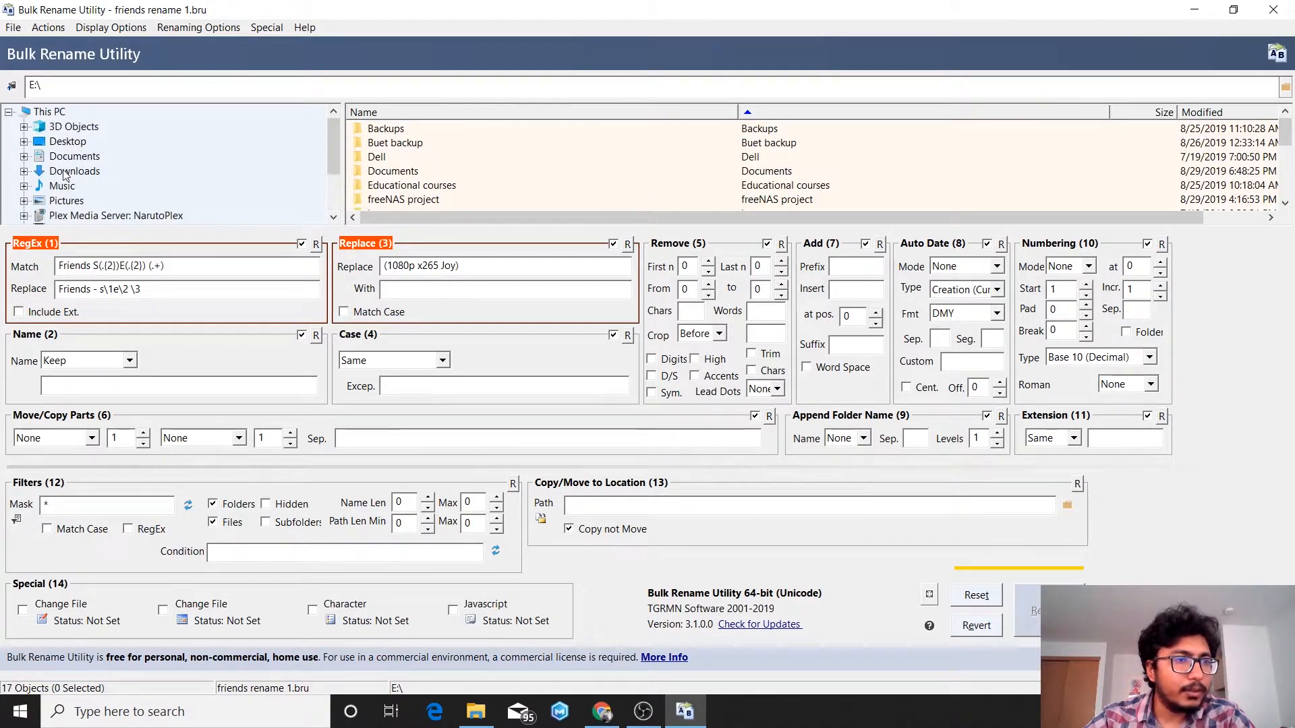
pyautogui.click(23, 171)
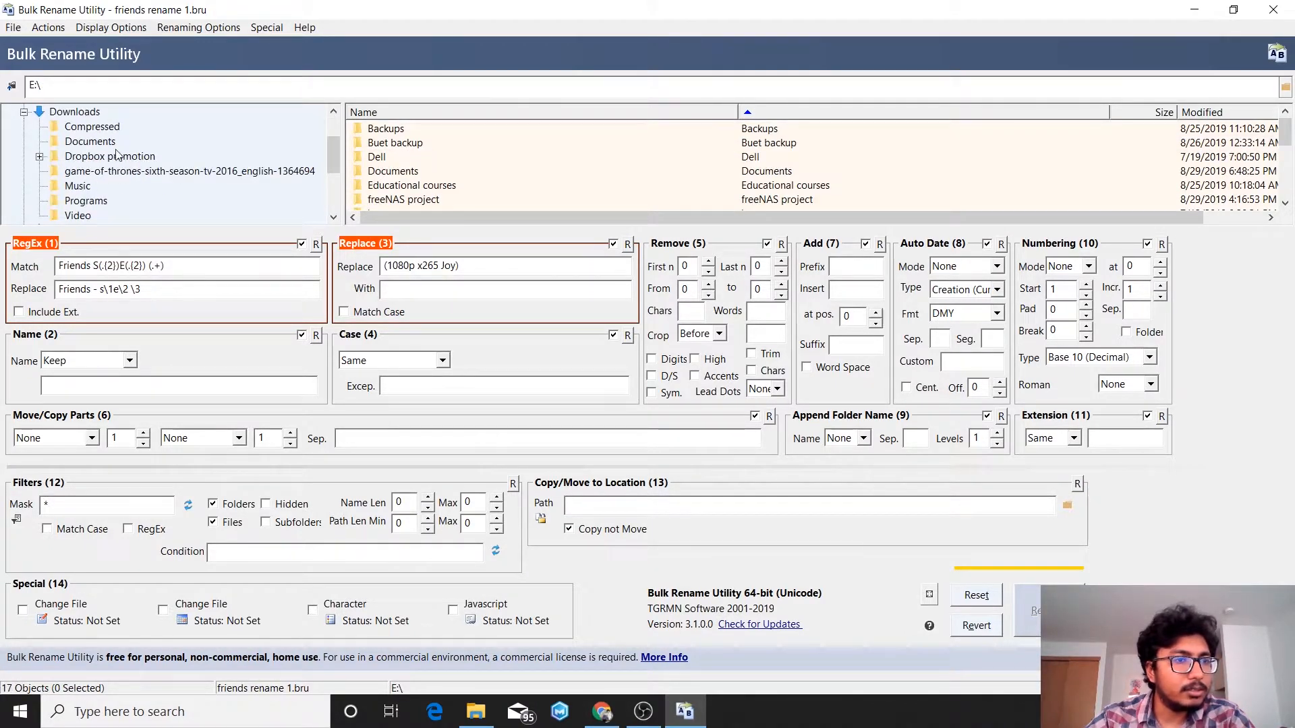
pyautogui.click(74, 216)
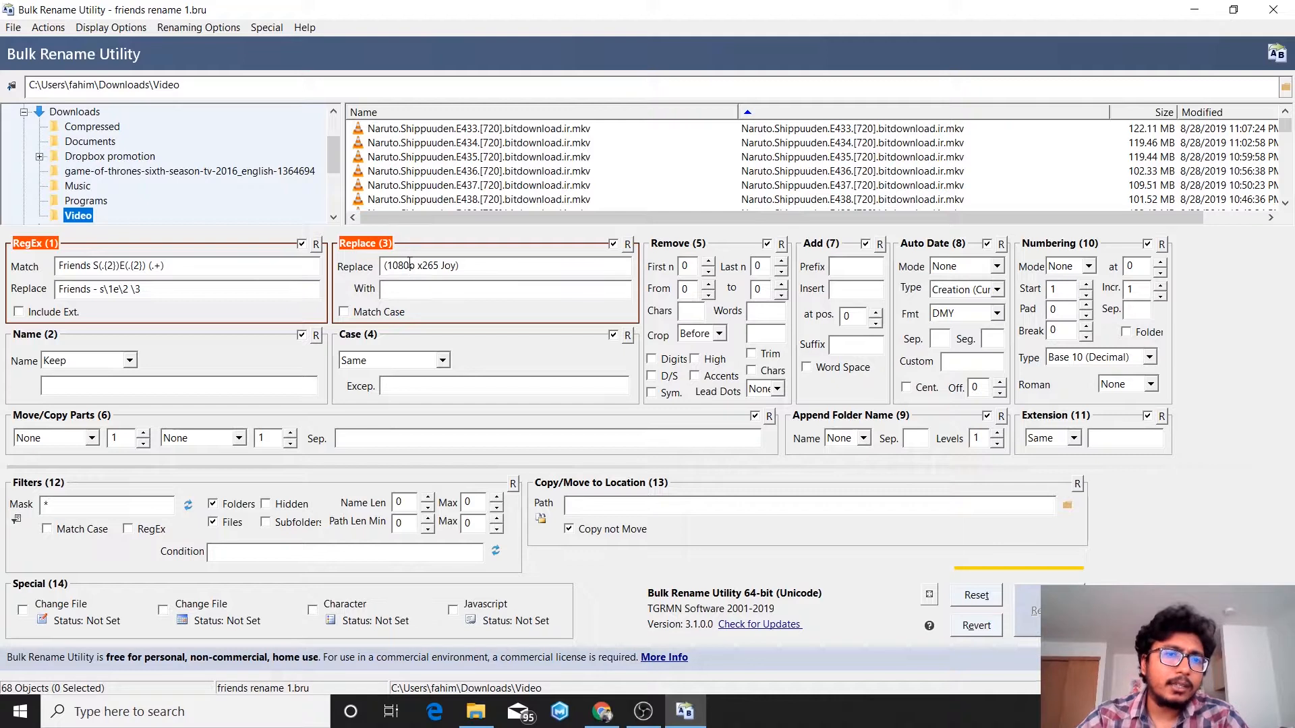
# Disable the Replace (3) section and clear its "(1080p x265 Joy)" search text
pyautogui.click(613, 244)
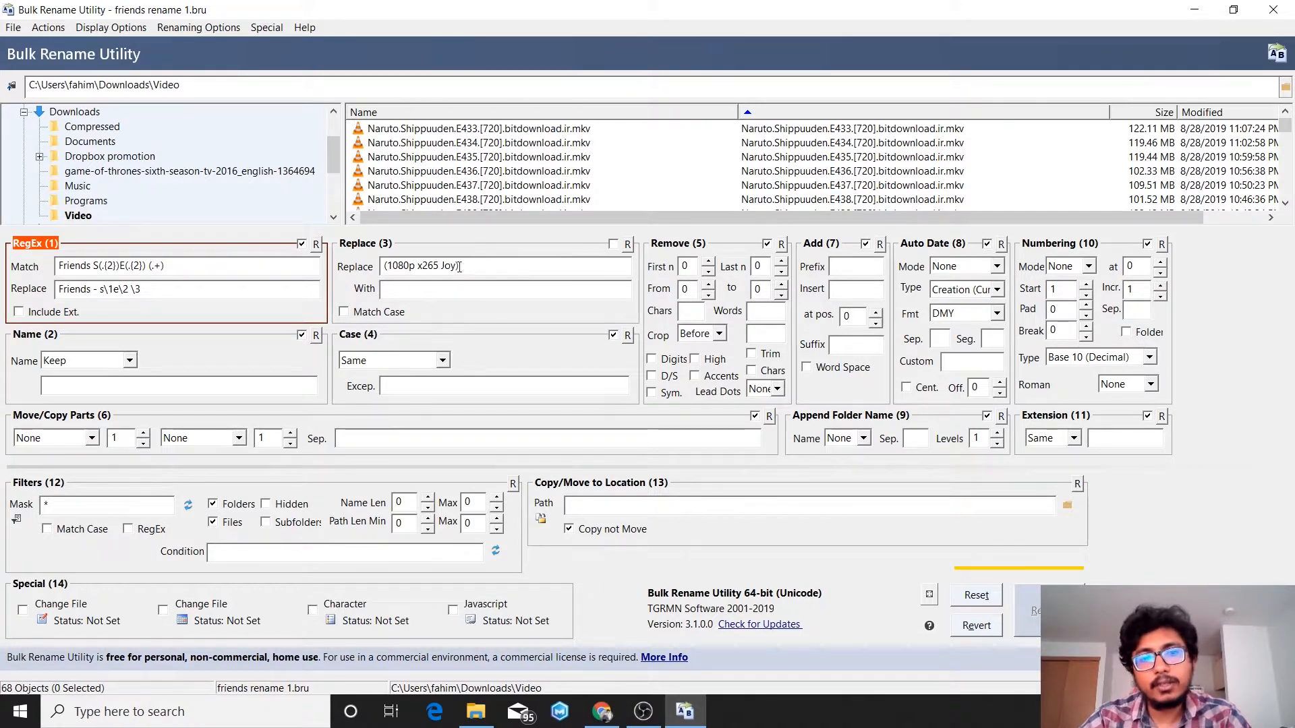
pyautogui.moveTo(464, 267); pyautogui.dragTo(384, 267)
pyautogui.press('Delete')
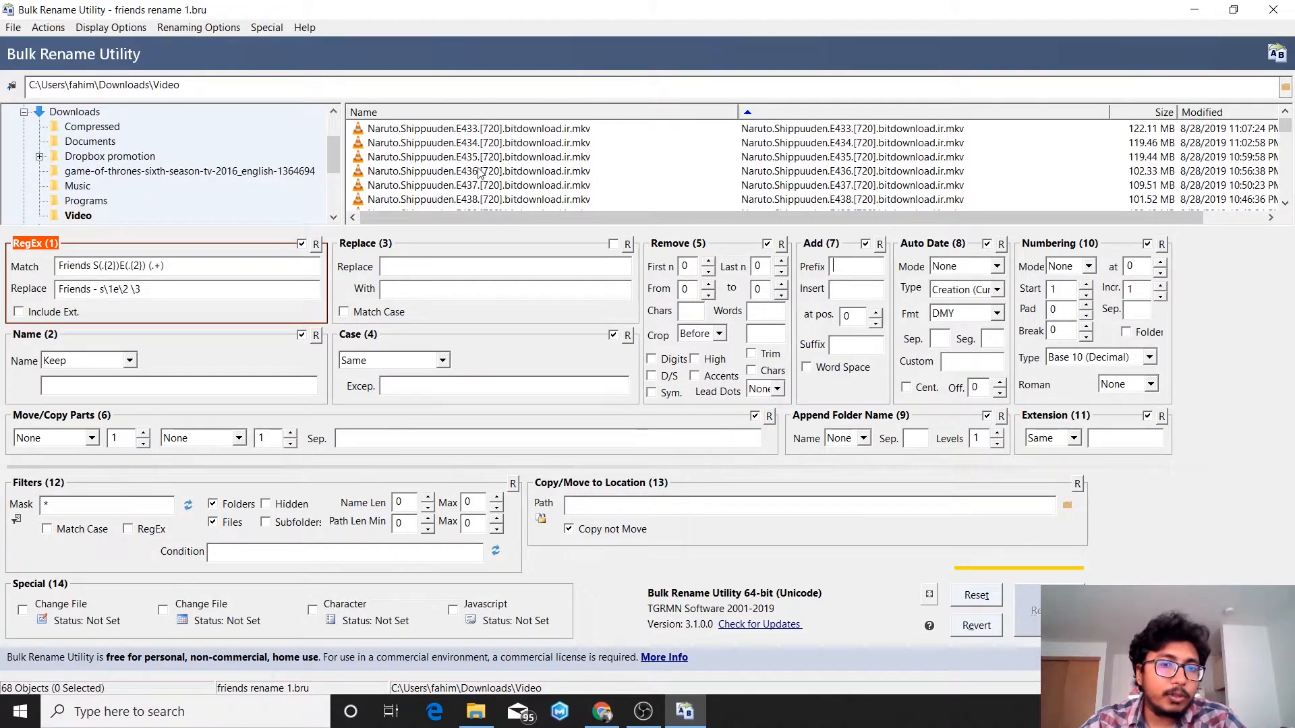
# Preview the fixed name "fa" on the E433 file, and disable the Name (2) section again
pyautogui.click(169, 385)
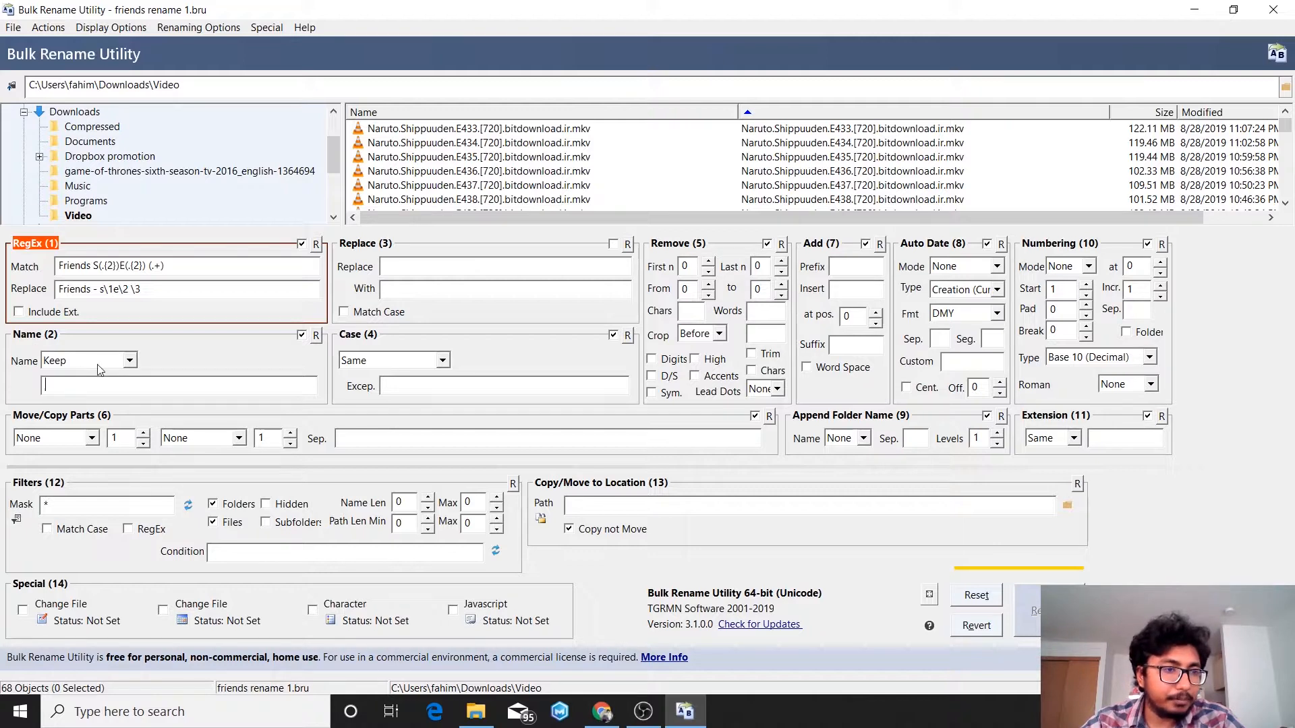
pyautogui.click(537, 129)
pyautogui.click(186, 385)
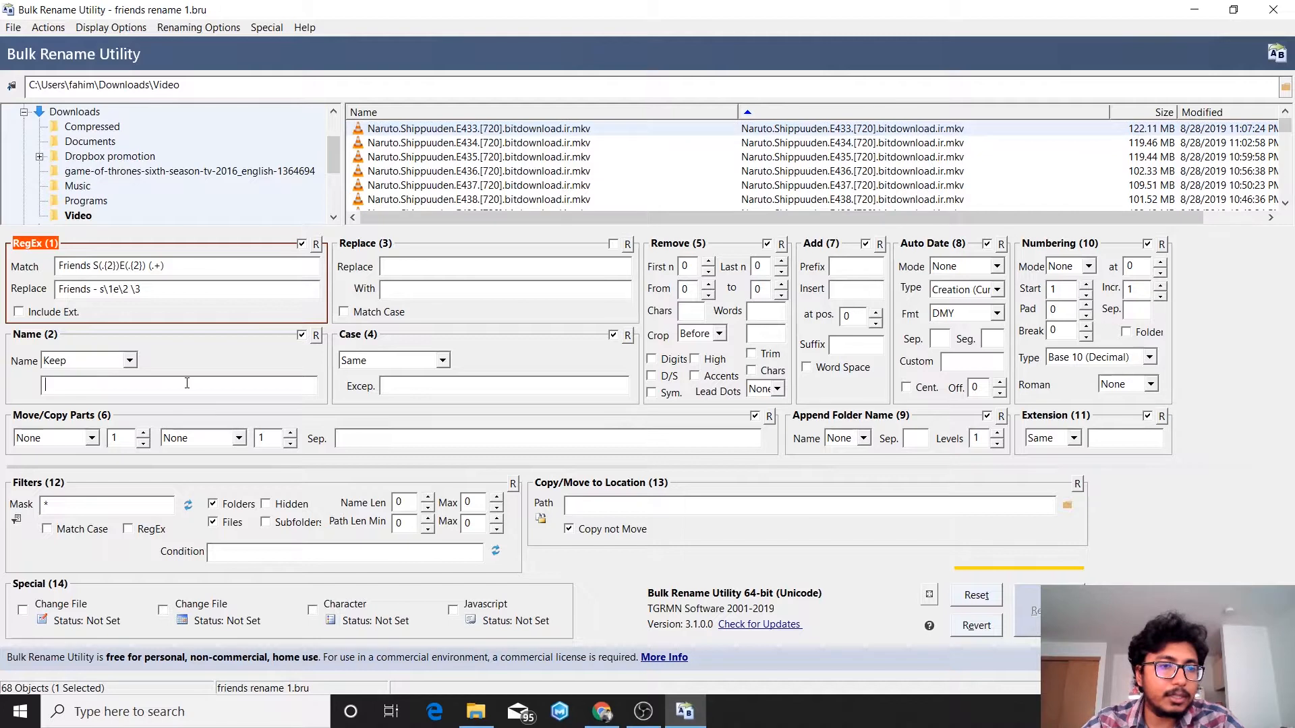
pyautogui.write('fa')
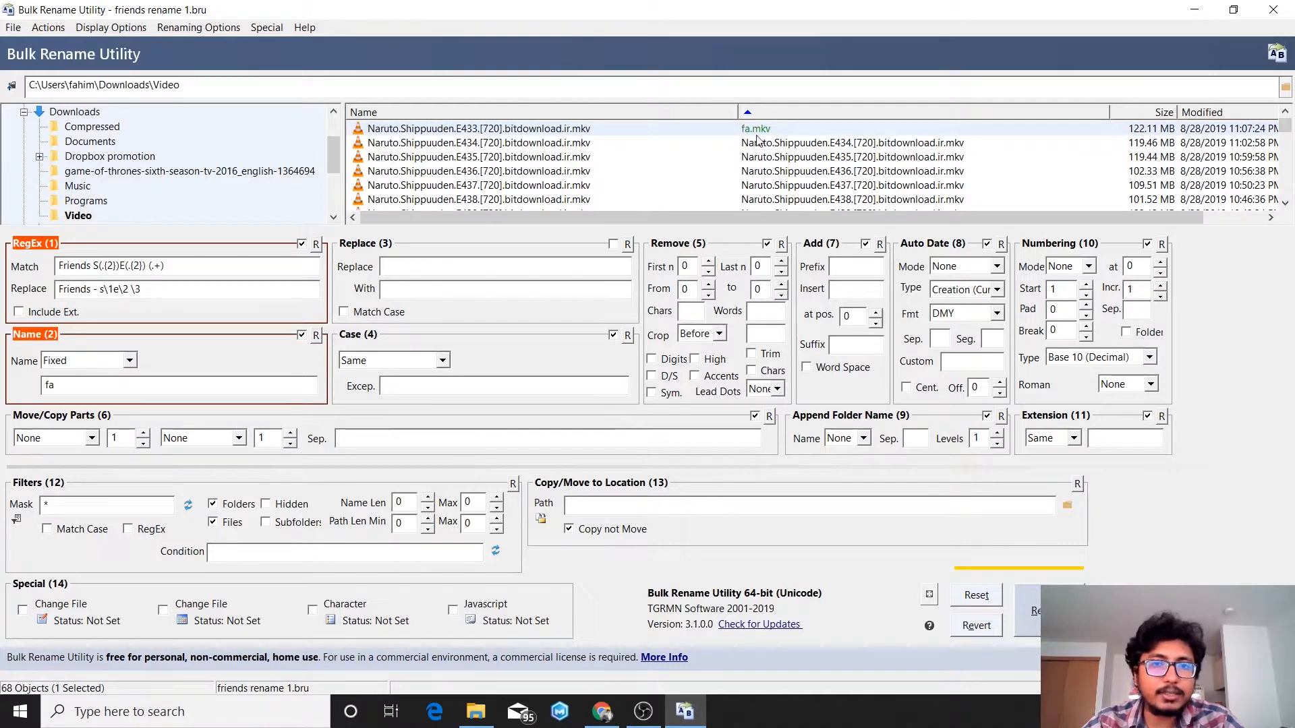
pyautogui.click(301, 335)
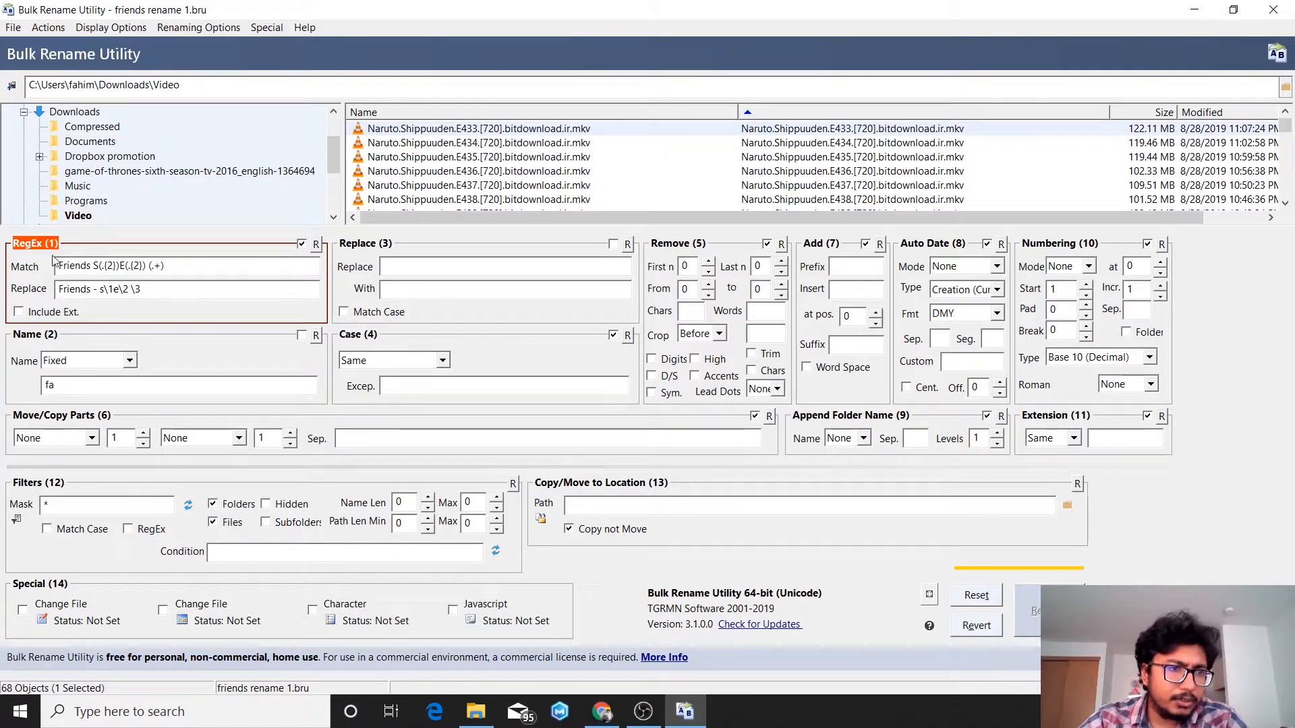
# Clear the old Friends match pattern in RegEx (1) and select all the episode files in the list
pyautogui.moveTo(200, 267); pyautogui.dragTo(60, 269)
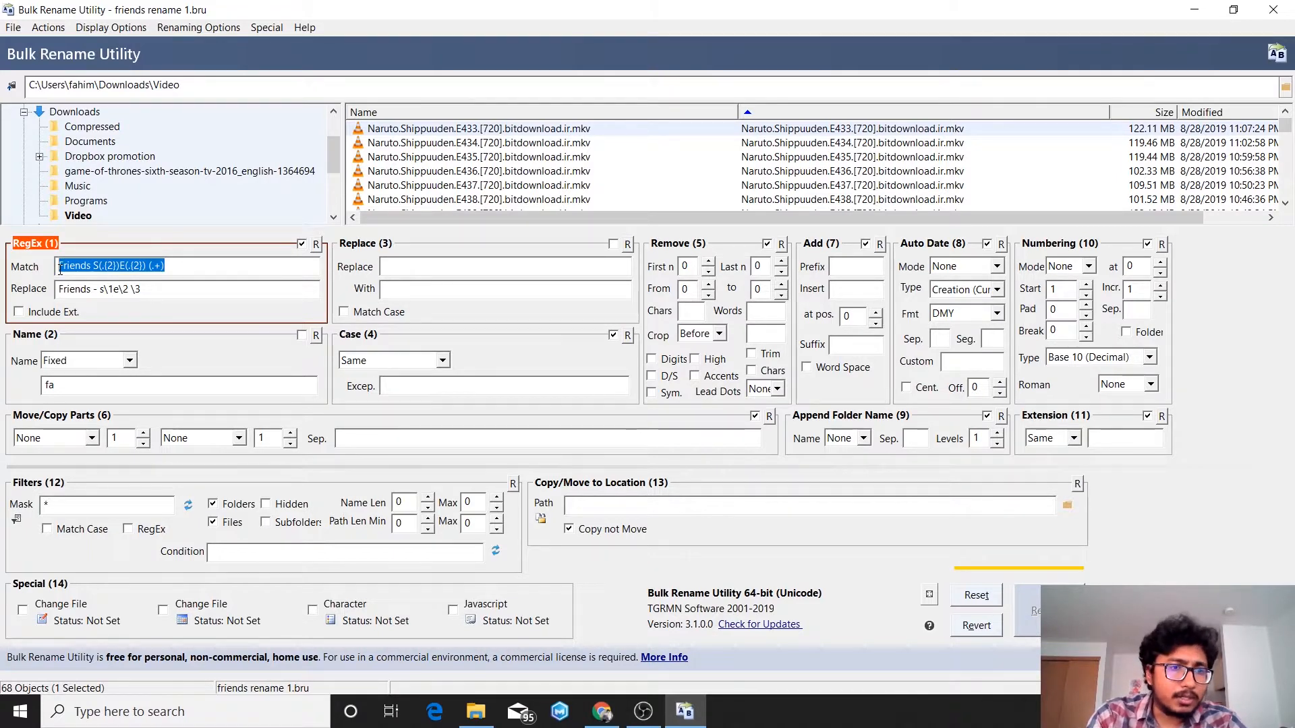
pyautogui.press('BackSpace')
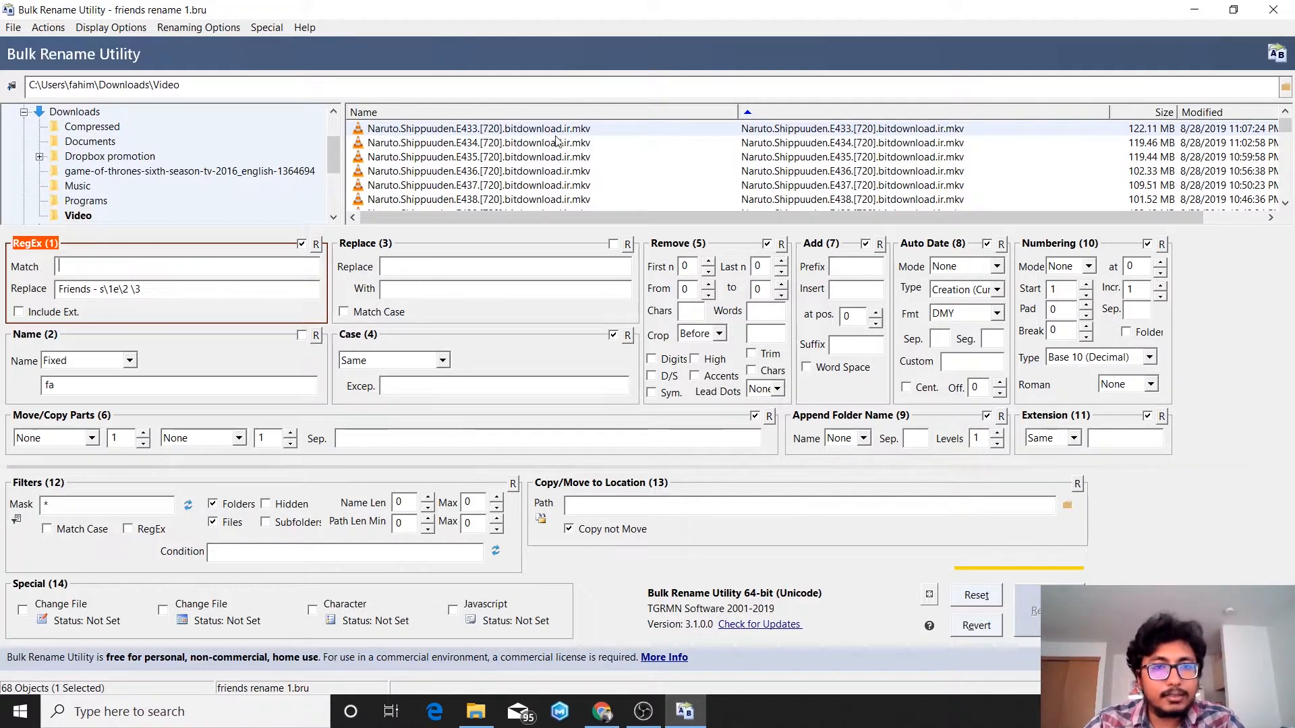
pyautogui.click(520, 144)
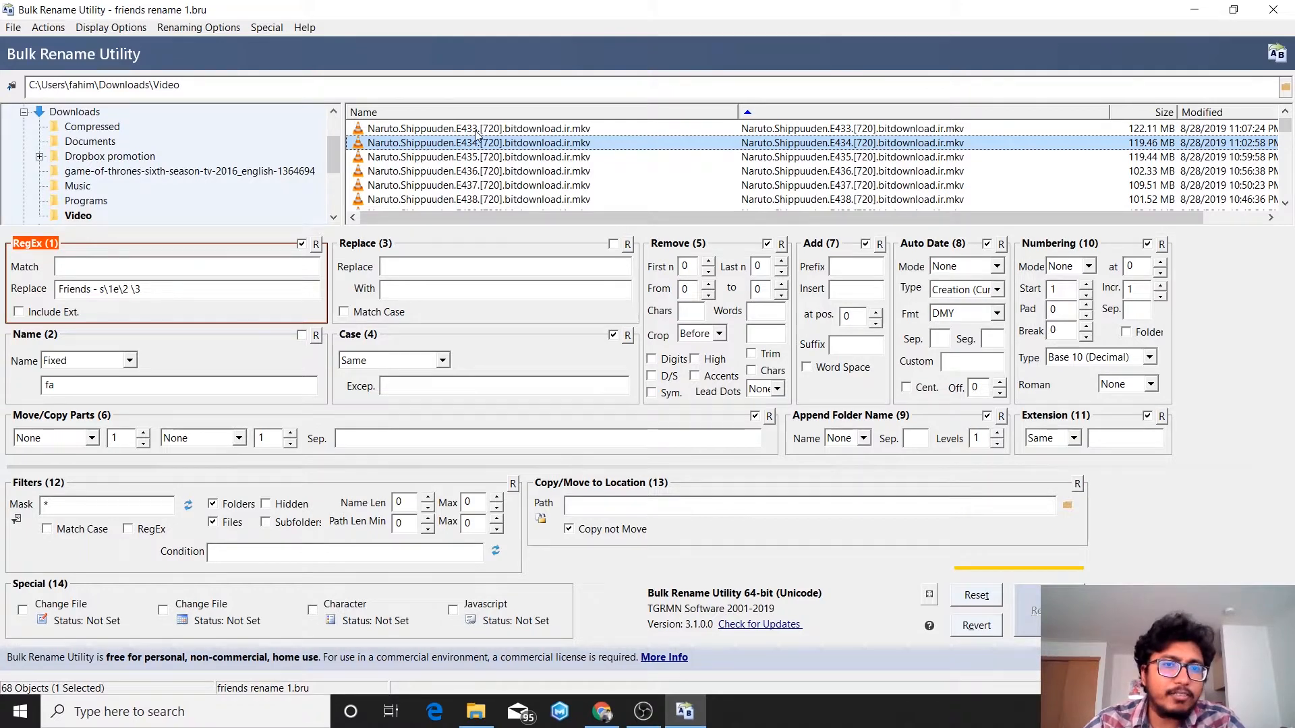
pyautogui.click(215, 267)
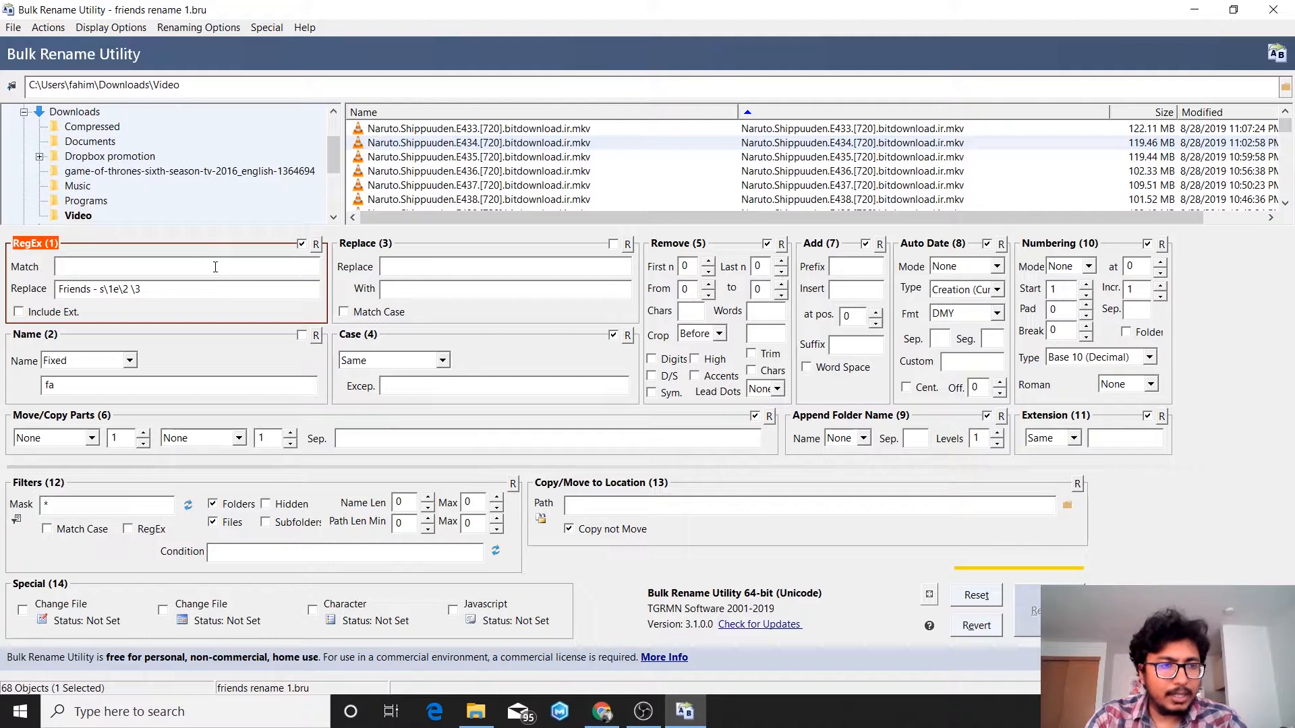
pyautogui.click(398, 172)
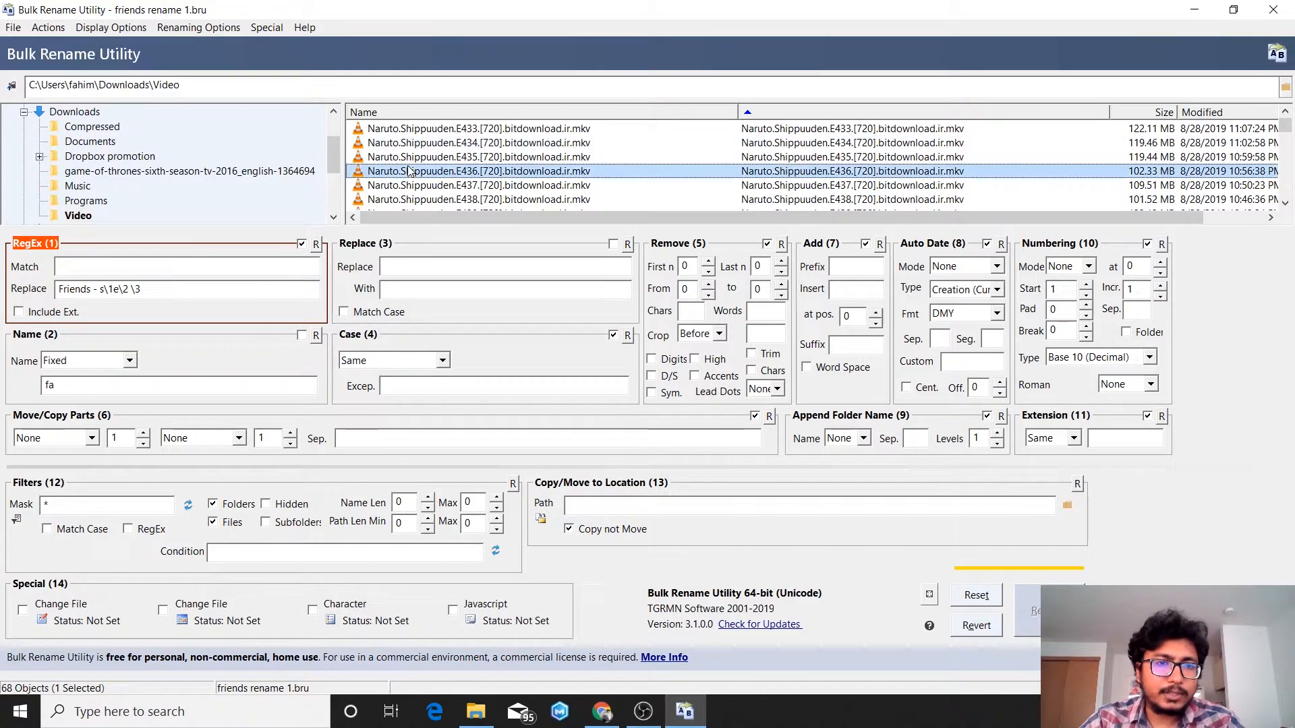
pyautogui.hotkey('ctrl', 'a')
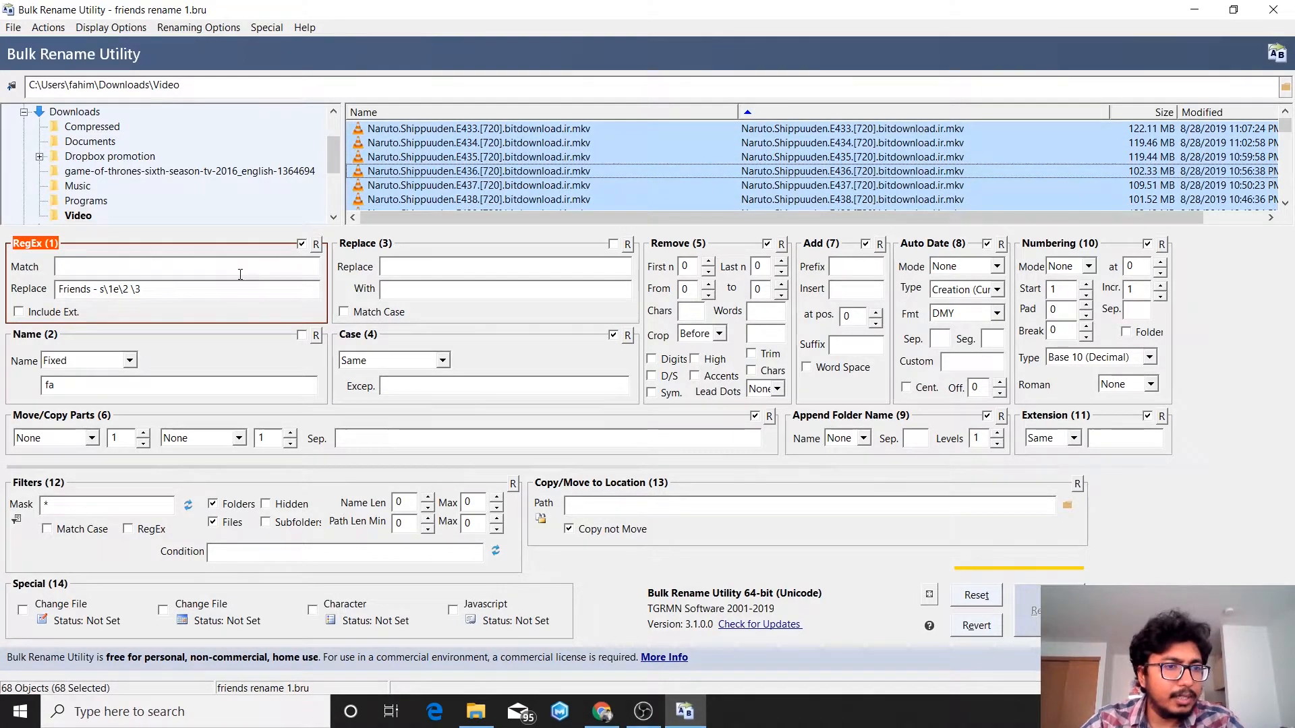
# Enter Naruto.Shippuuden as the RegEx (1) match pattern
pyautogui.click(211, 270)
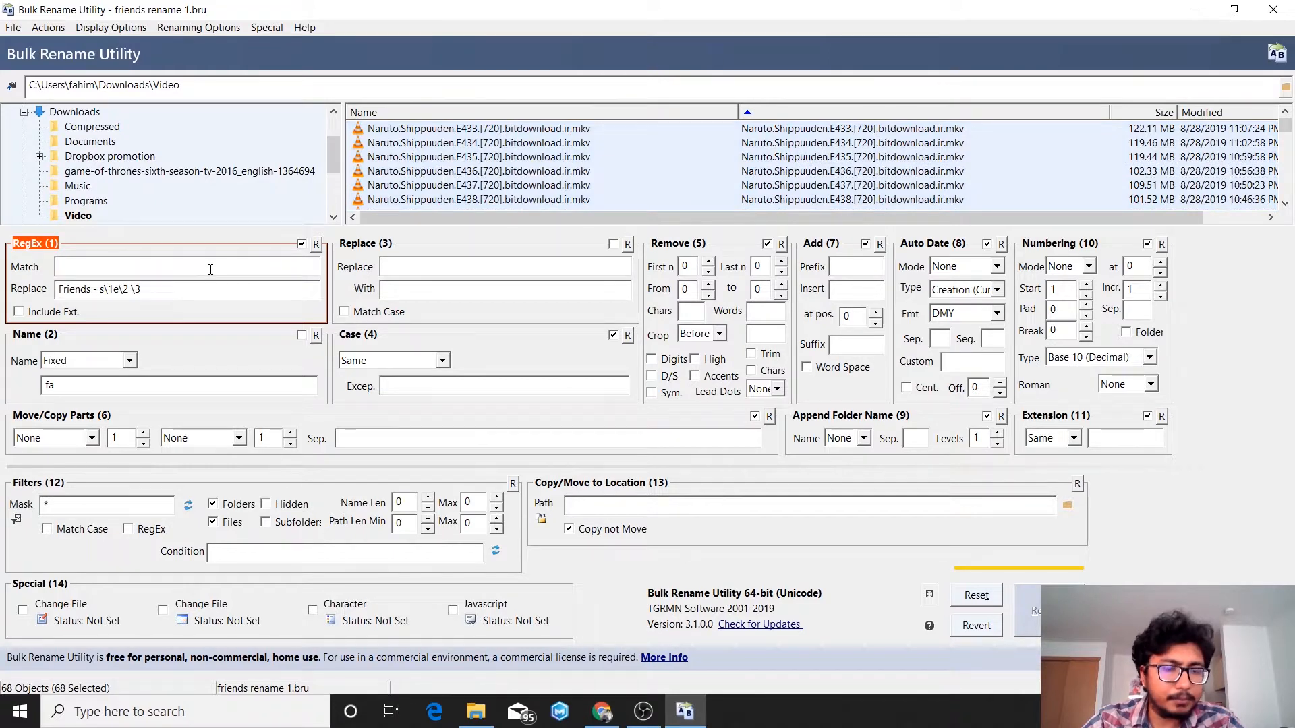
pyautogui.write('Naruto')
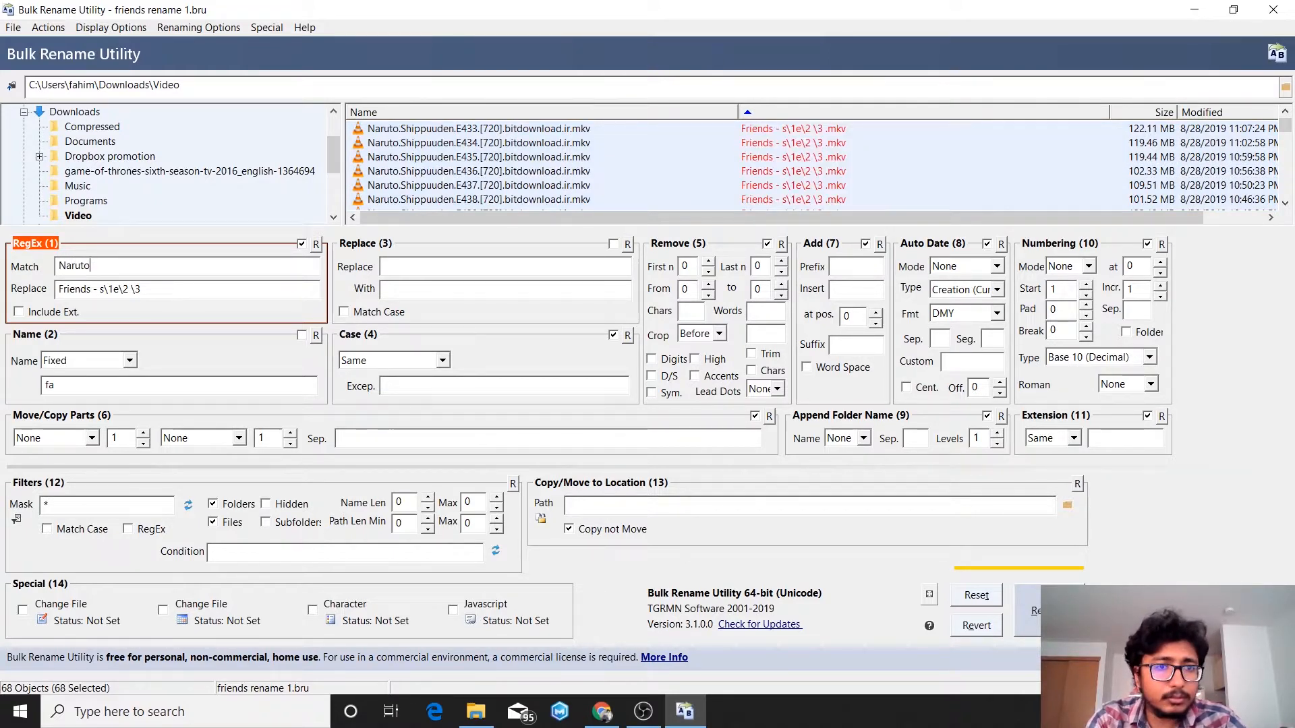
pyautogui.write('.Sha')
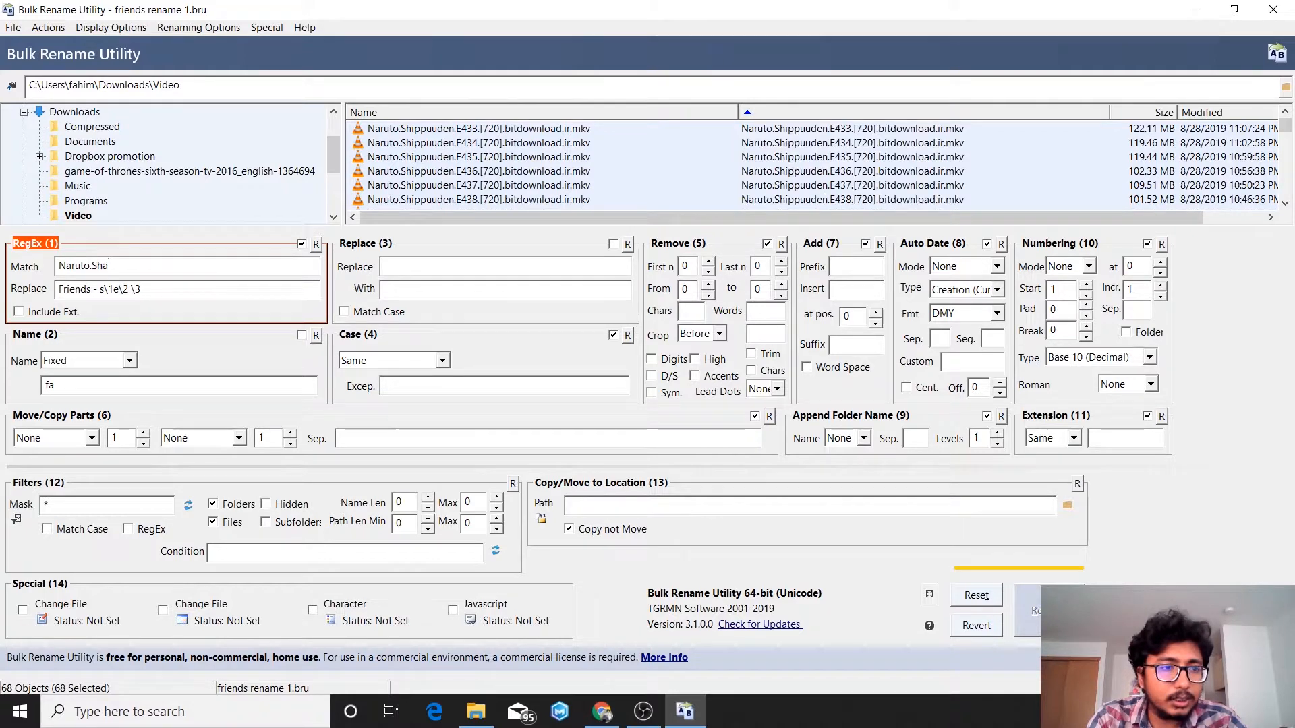
pyautogui.press('BackSpace')
pyautogui.write('i')
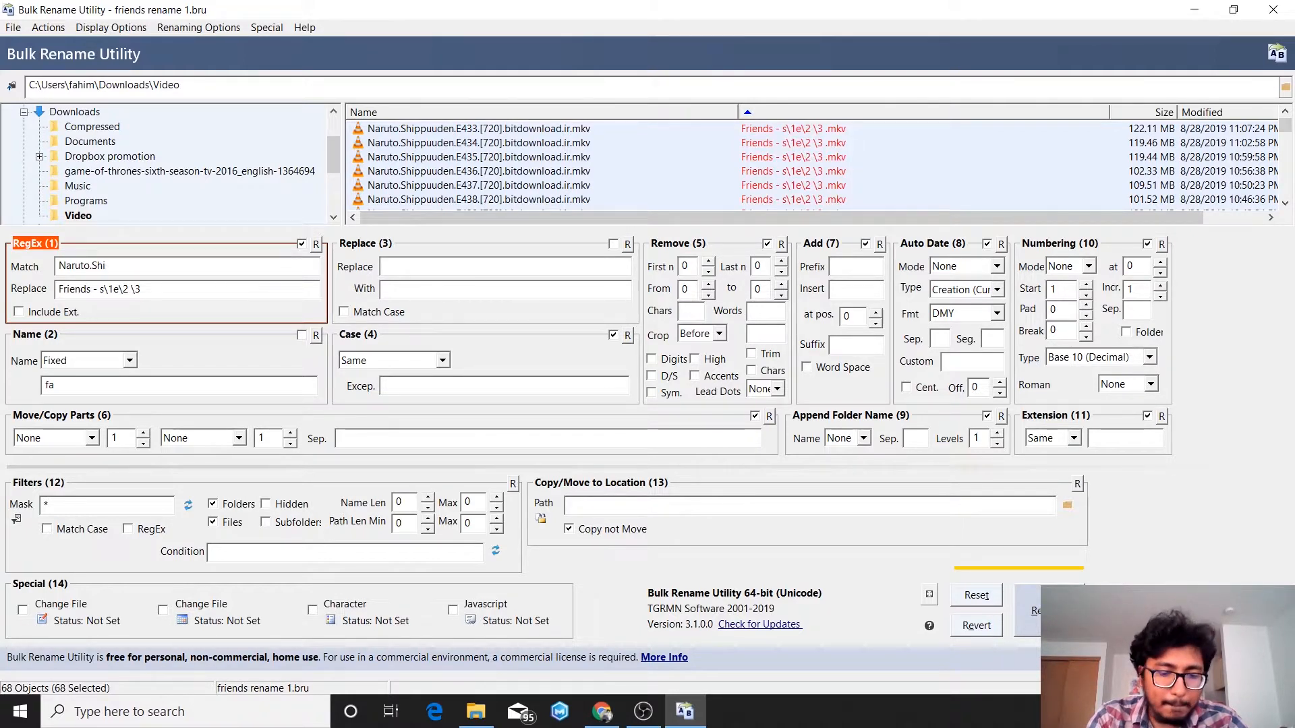
pyautogui.write('puuden')
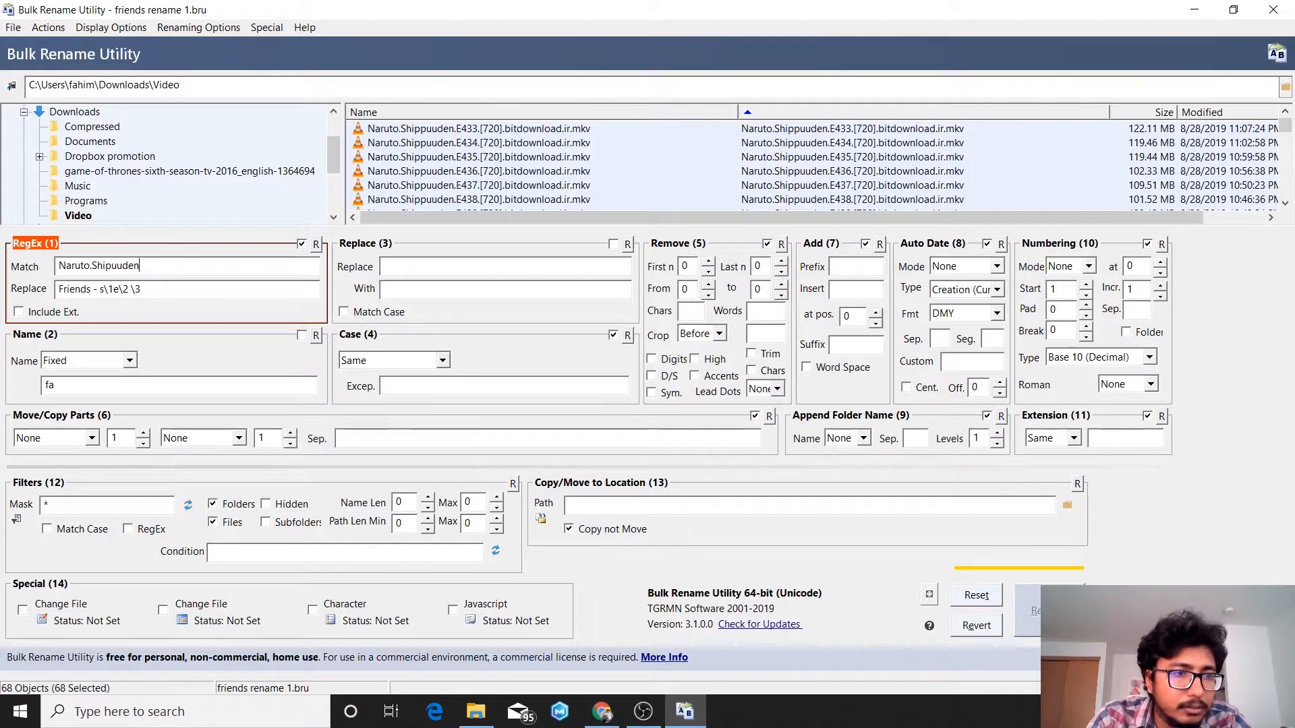
pyautogui.press('Left')
pyautogui.press('Left')
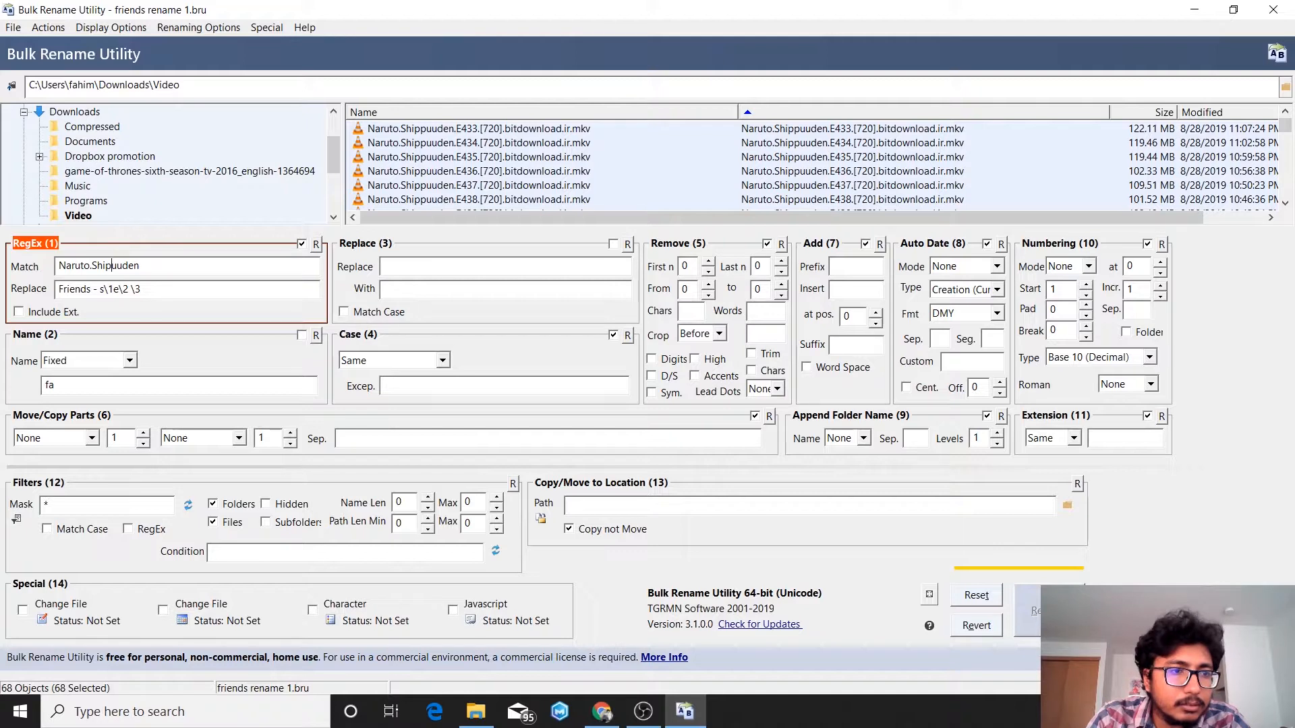
pyautogui.write('p')
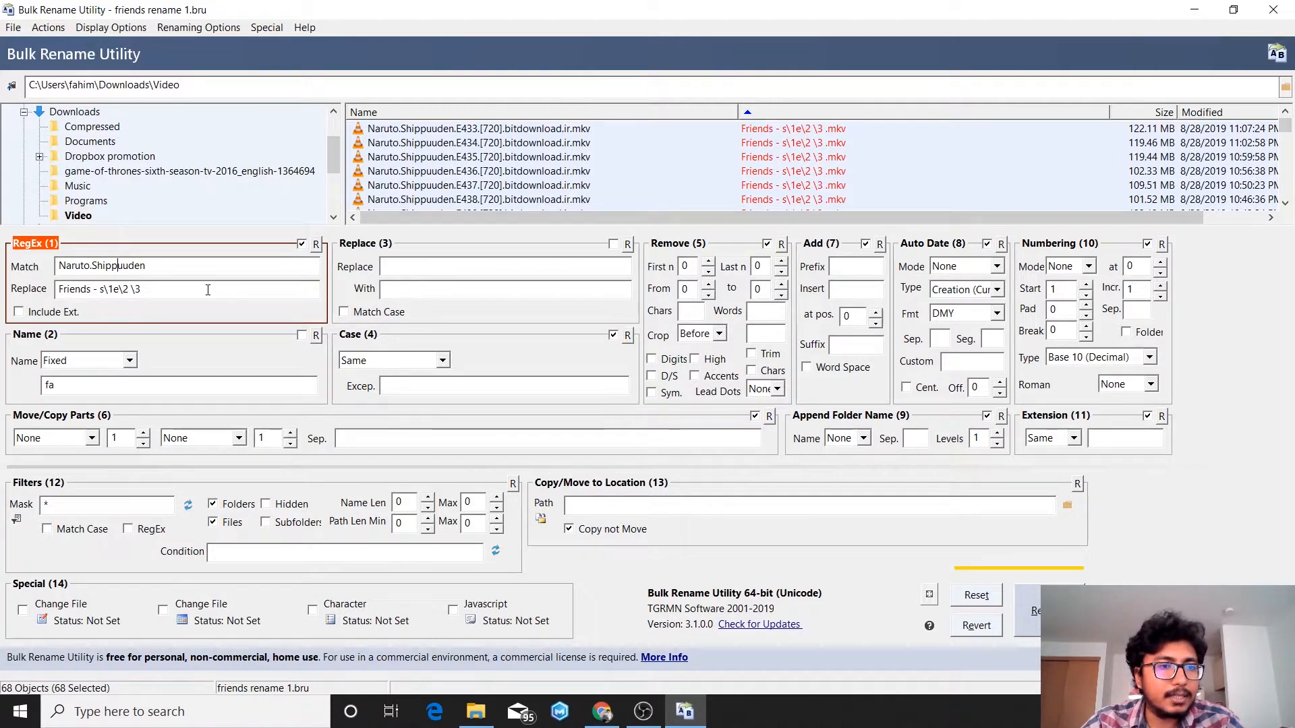
# Delete the old Friends replacement expression in RegEx (1), except for its leading F
pyautogui.moveTo(207, 290); pyautogui.dragTo(42, 295)
pyautogui.moveTo(172, 289); pyautogui.dragTo(62, 292)
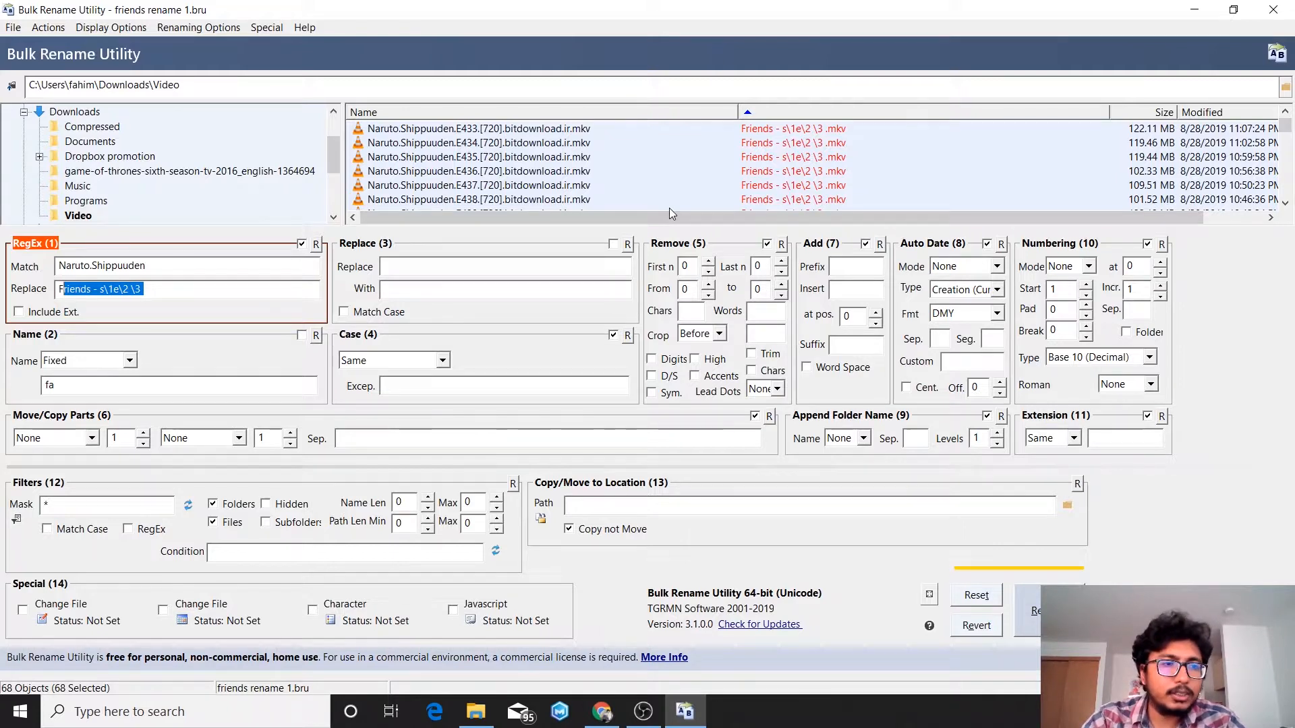
pyautogui.press('BackSpace')
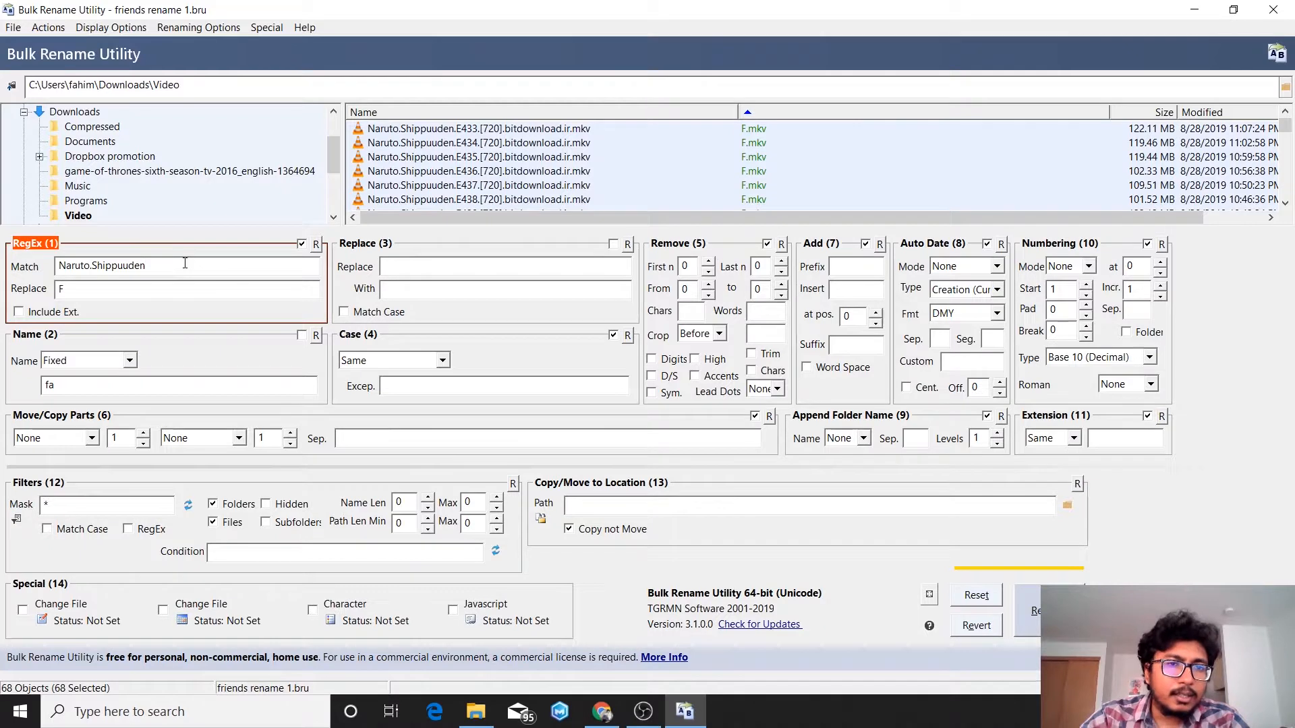
# Extend the RegEx (1) match pattern with .E and a three-character capture group, making it Naruto.Shippuuden.E(.{3}). with a trailing dot
pyautogui.write('.E')
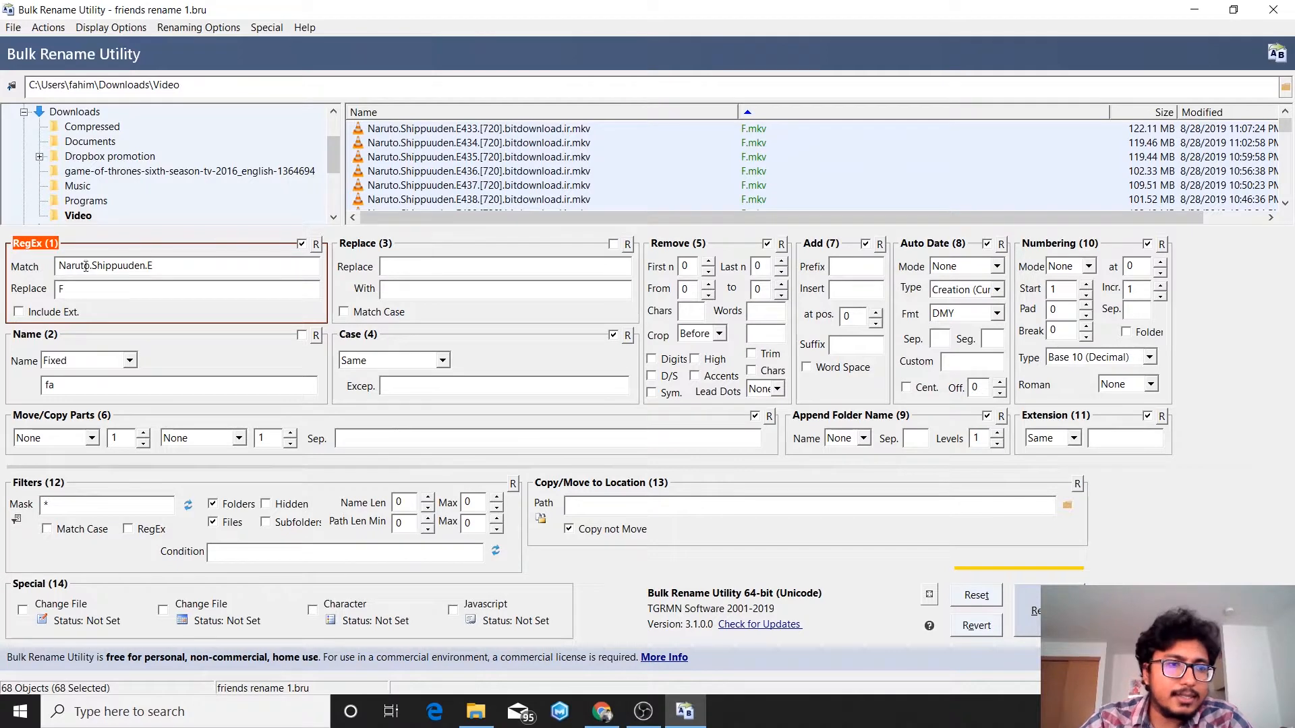
pyautogui.moveTo(161, 264); pyautogui.dragTo(60, 270)
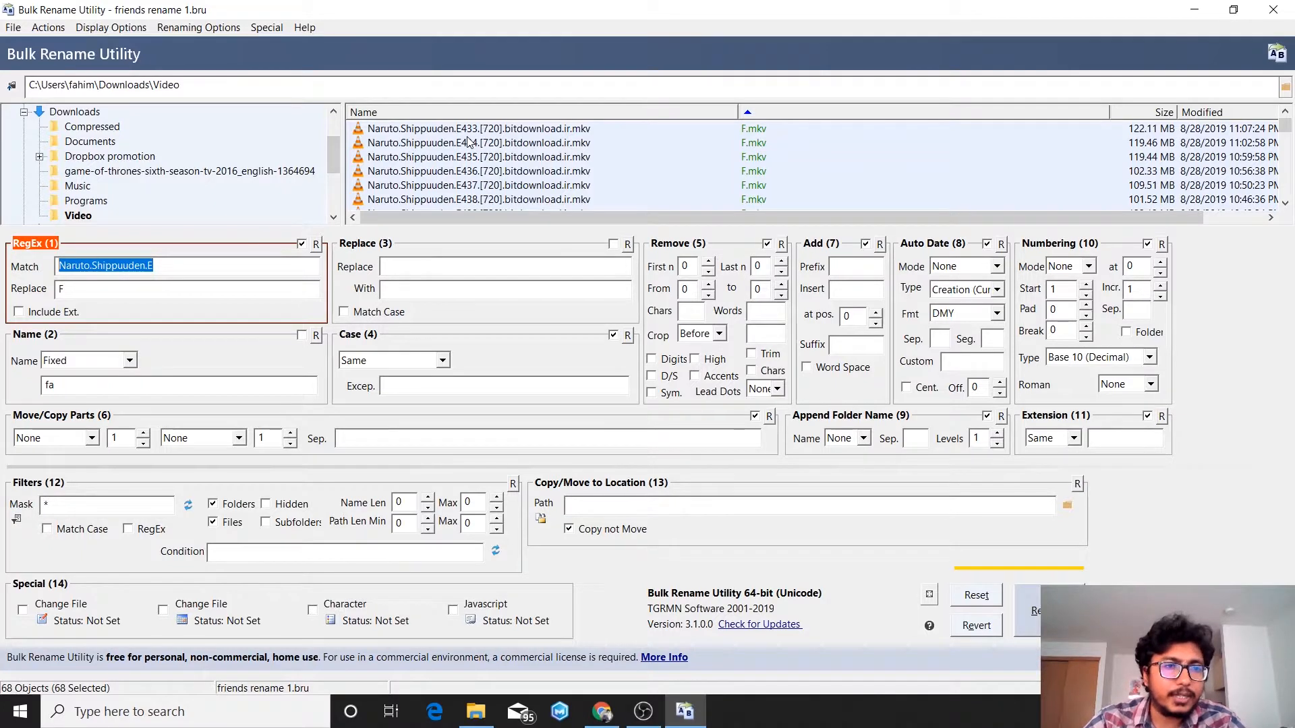
pyautogui.press('Right')
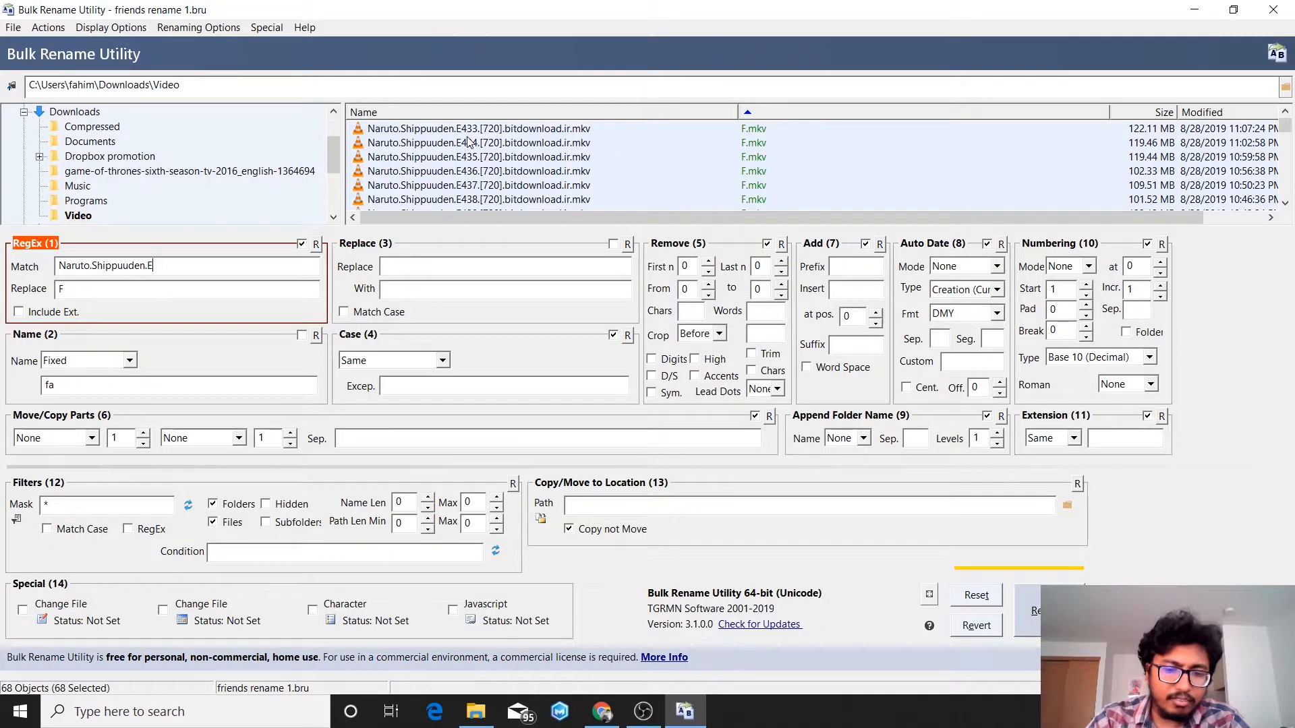
pyautogui.write('()')
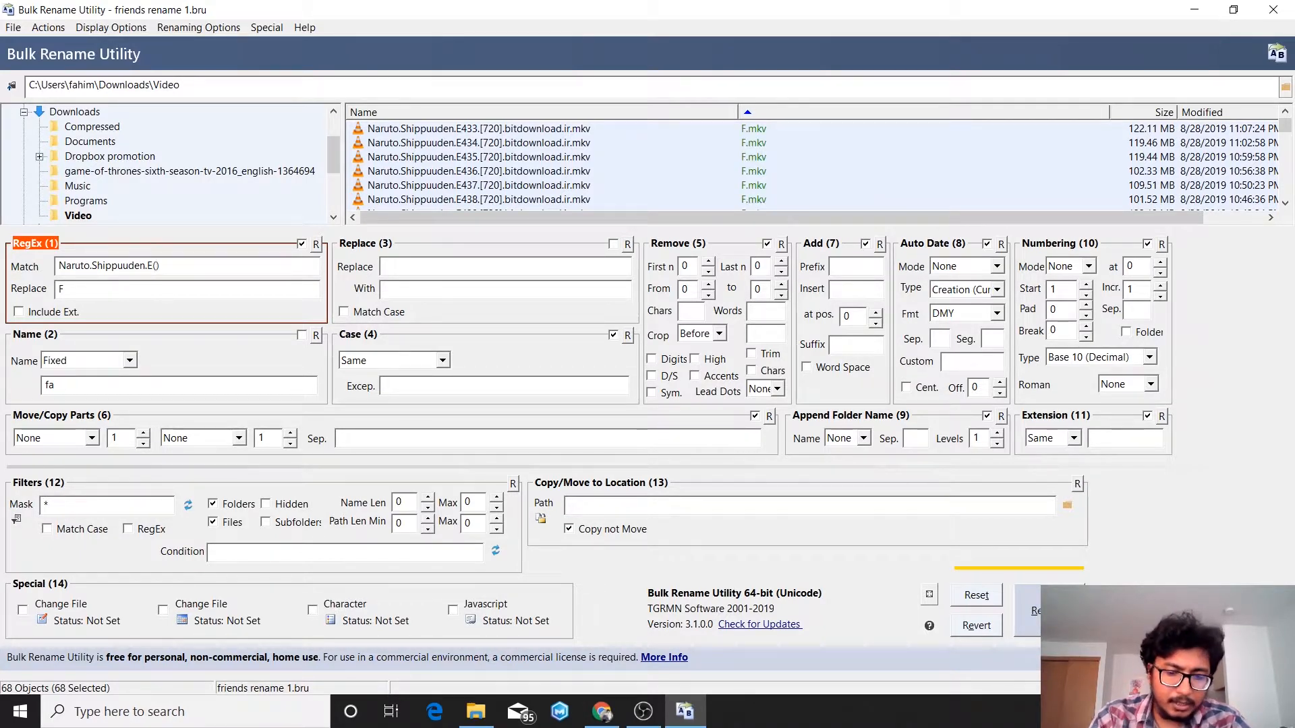
pyautogui.write('.')
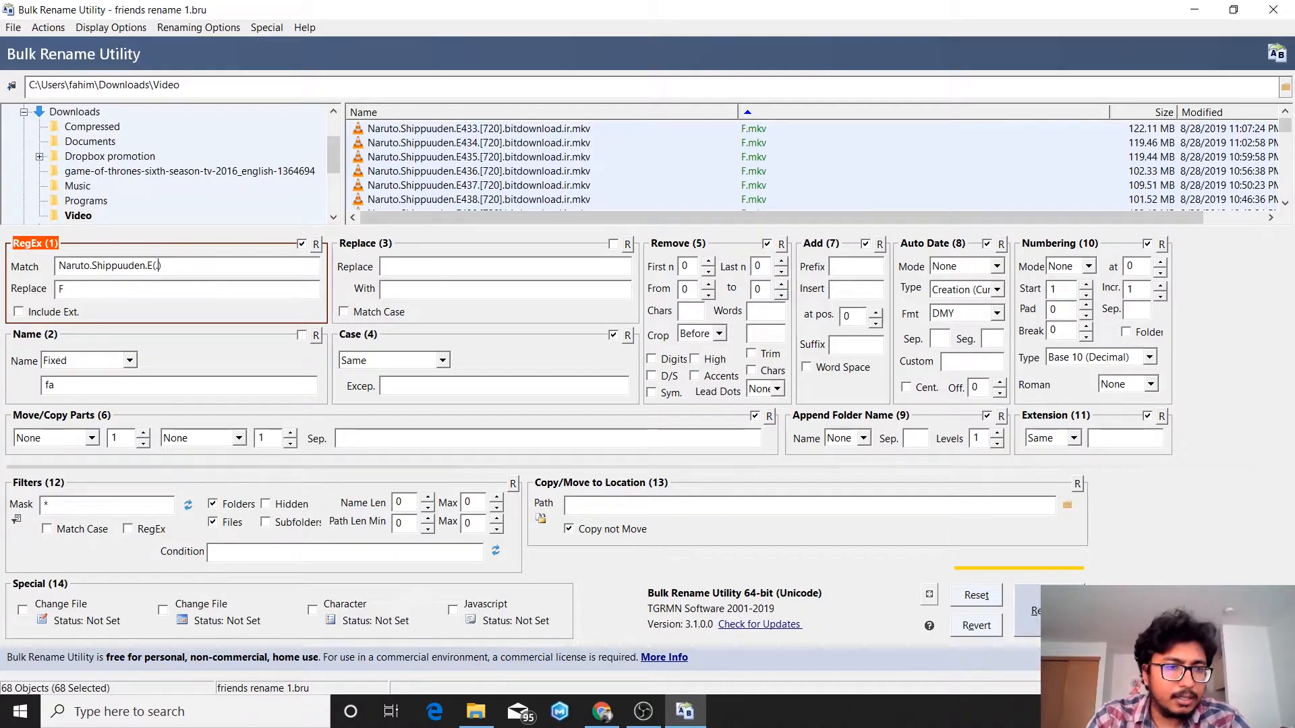
pyautogui.write('{')
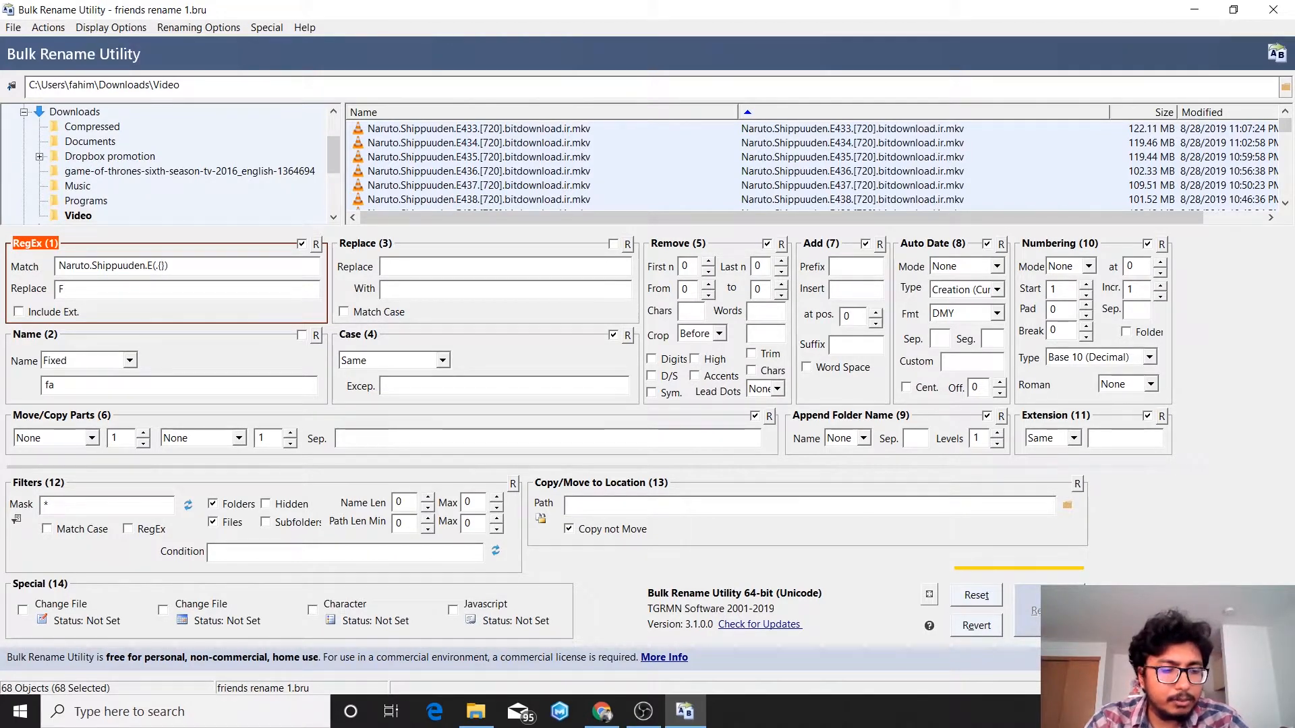
pyautogui.write('3')
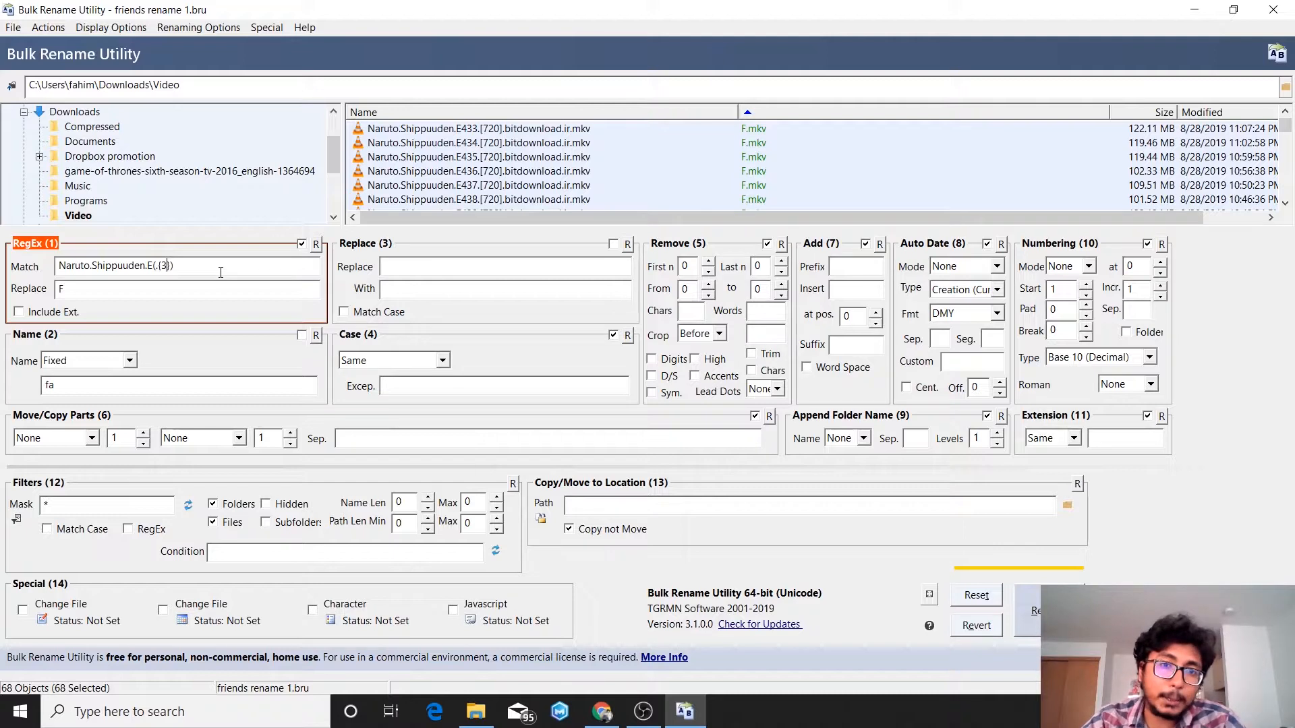
pyautogui.write('.')
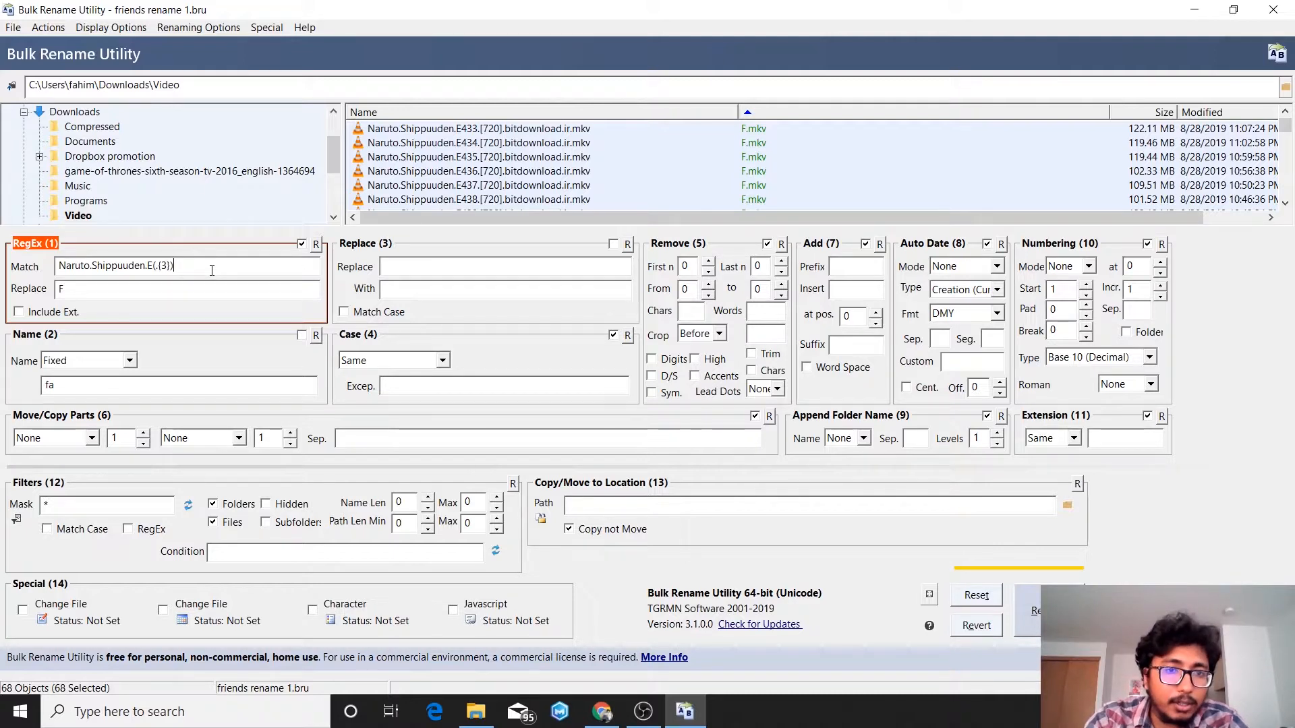
pyautogui.write('bitworl')
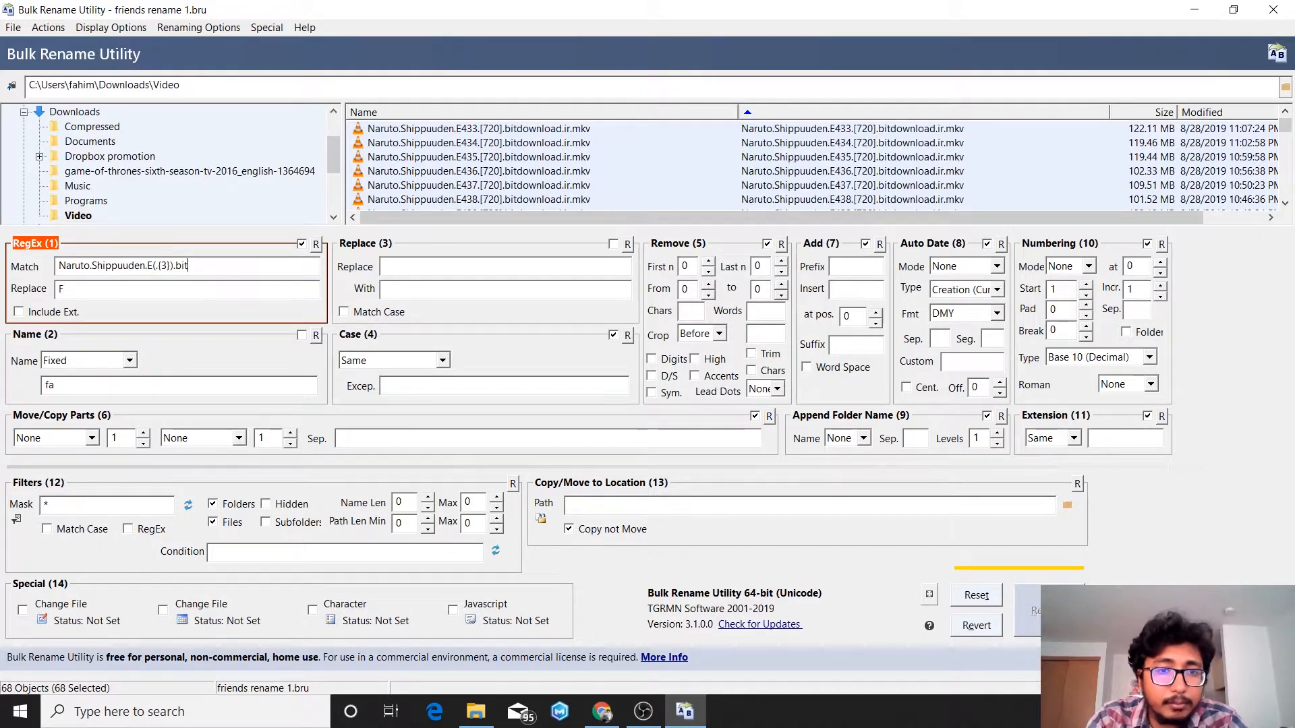
pyautogui.press('BackSpace')
pyautogui.press('BackSpace')
pyautogui.press('BackSpace')
pyautogui.press('BackSpace')
pyautogui.press('BackSpace')
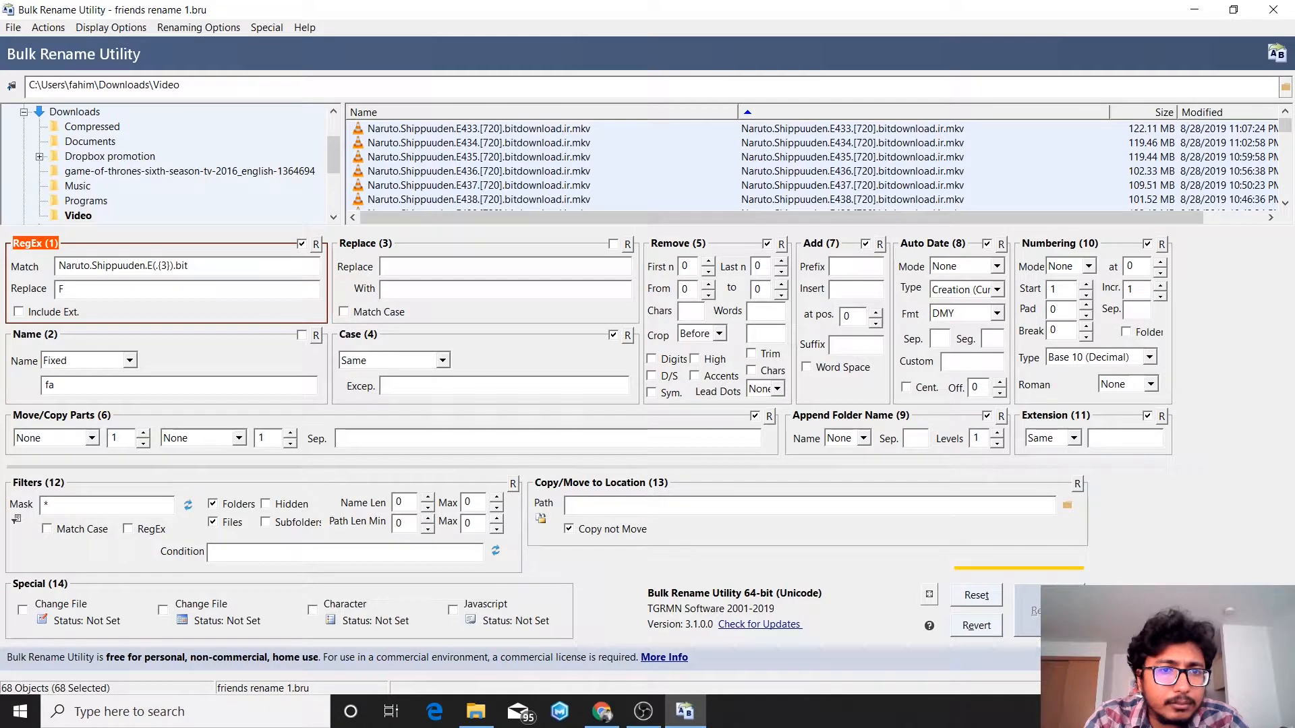
pyautogui.press('BackSpace')
pyautogui.press('BackSpace')
pyautogui.press('BackSpace')
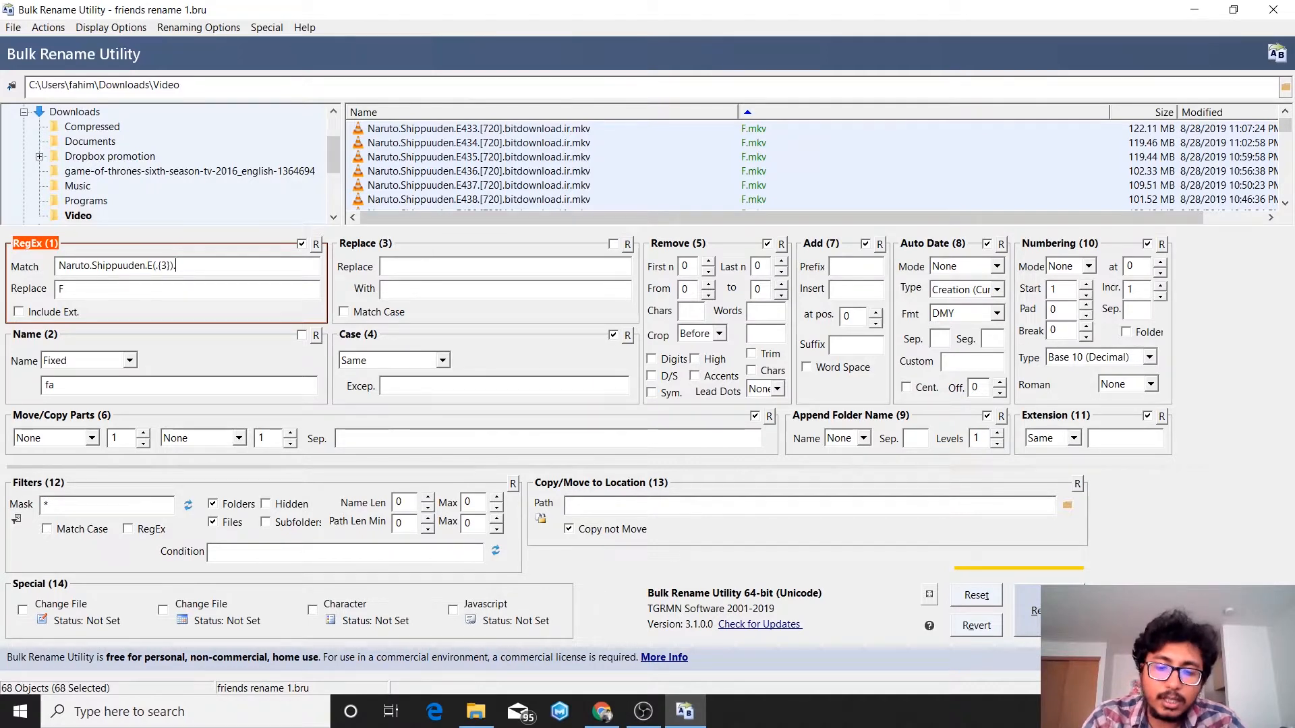
# Complete the RegEx (1) match pattern by appending \[720\].bitdownload.ir after the episode number group
pyautogui.write('\\')
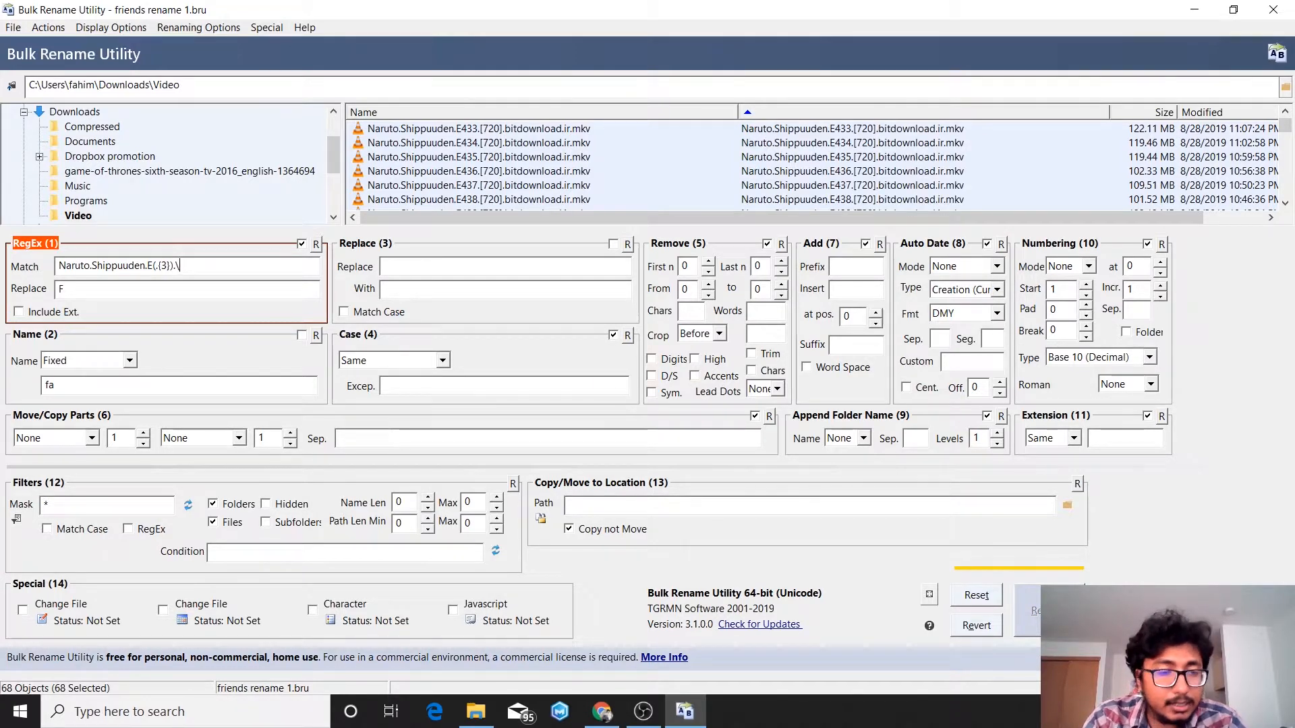
pyautogui.write('[')
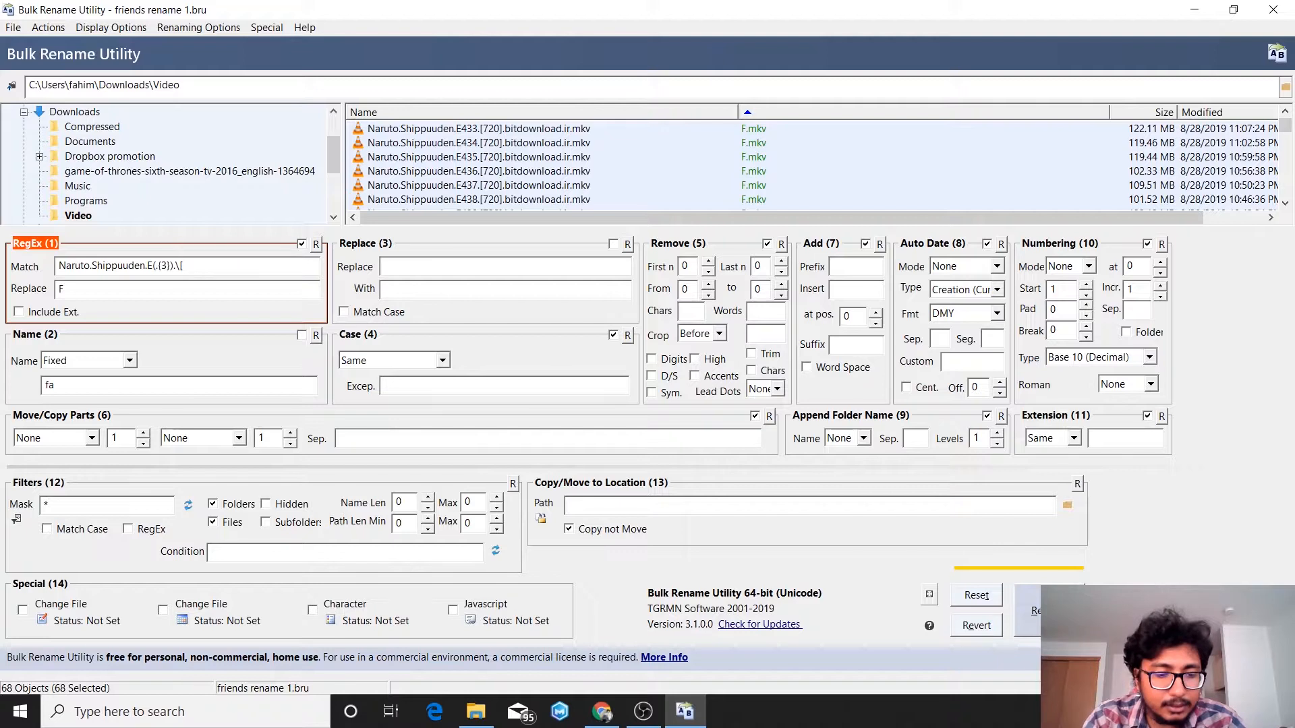
pyautogui.write('720\\]')
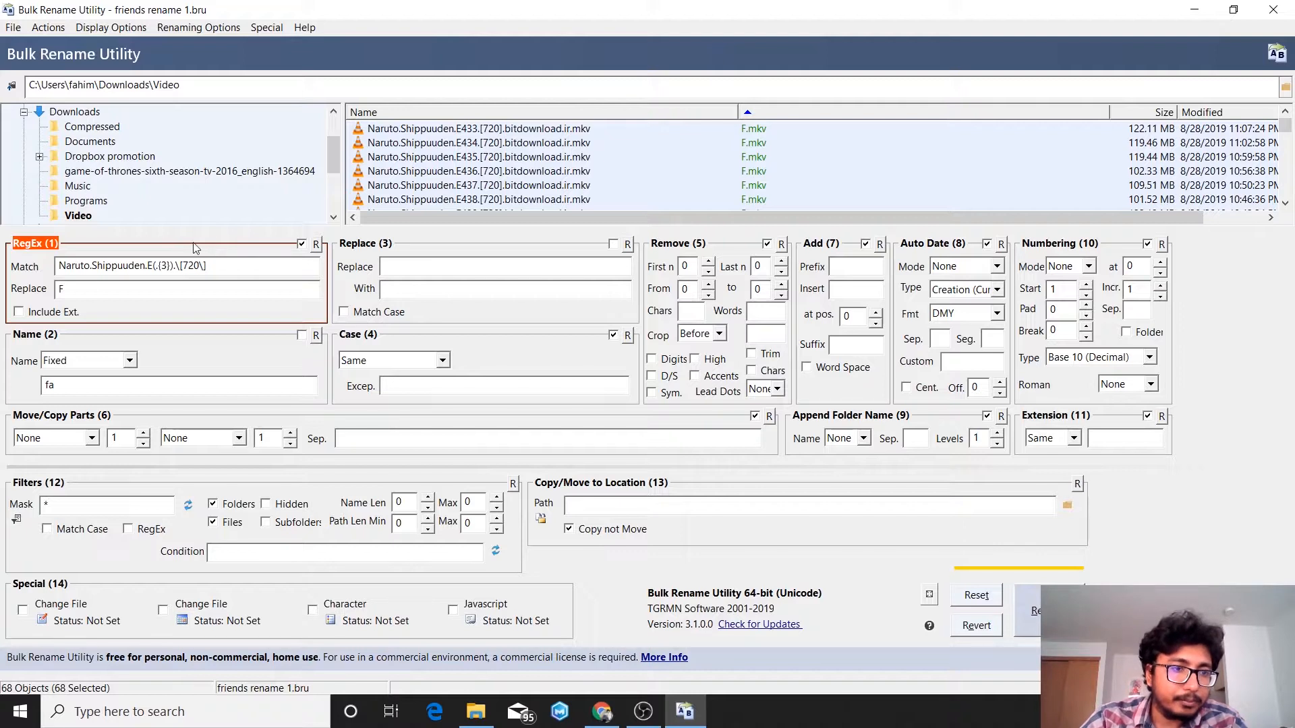
pyautogui.moveTo(208, 266); pyautogui.dragTo(176, 268)
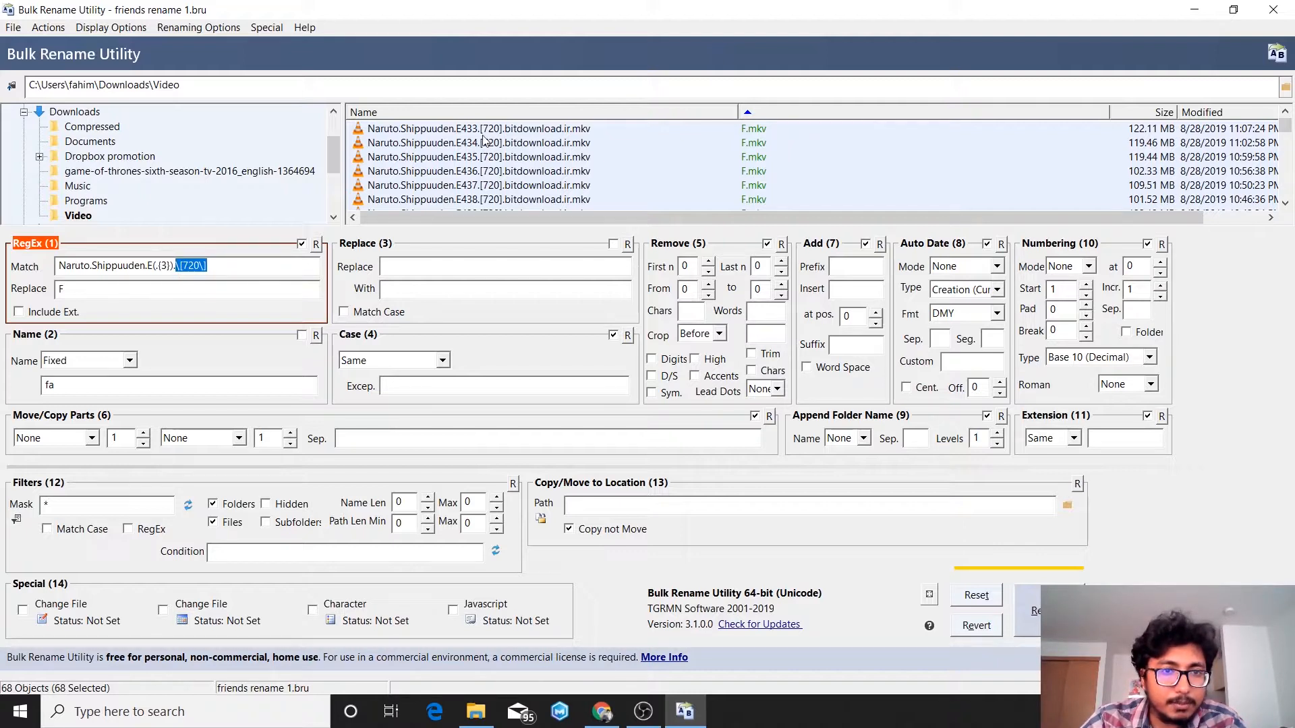
pyautogui.click(246, 265)
pyautogui.write('.')
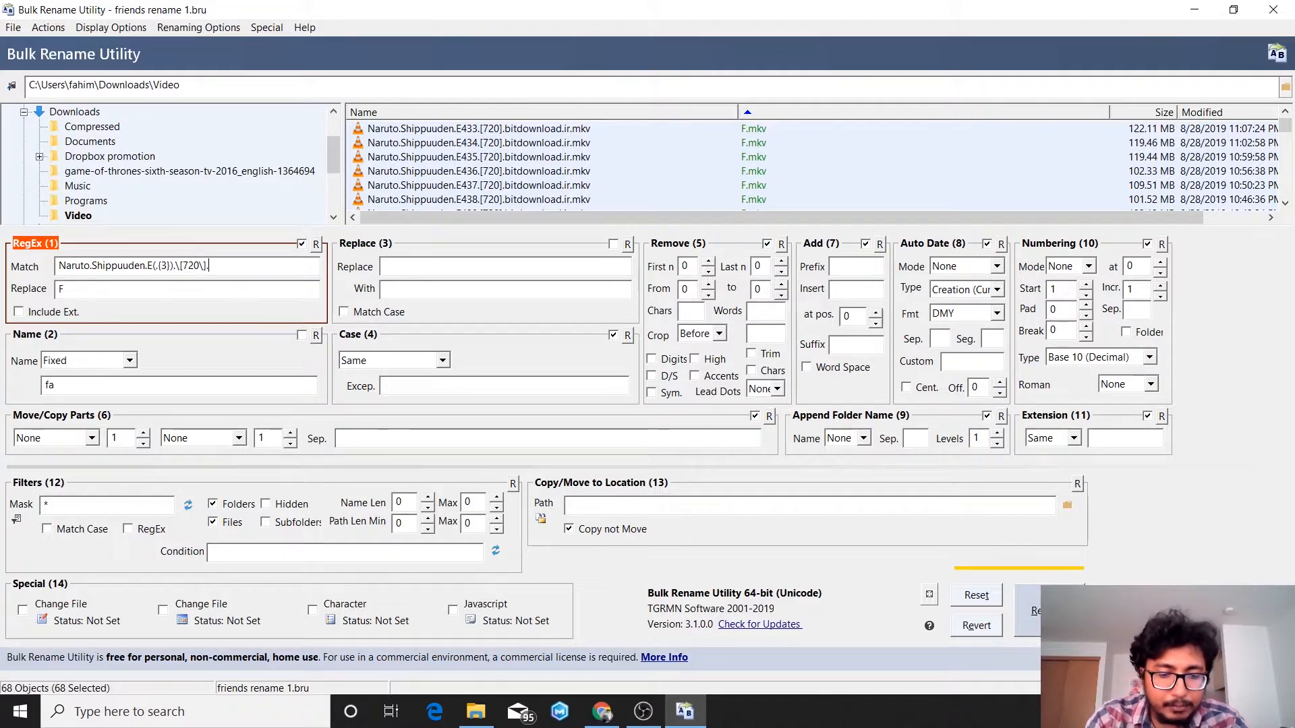
pyautogui.write('bitdownload.ir')
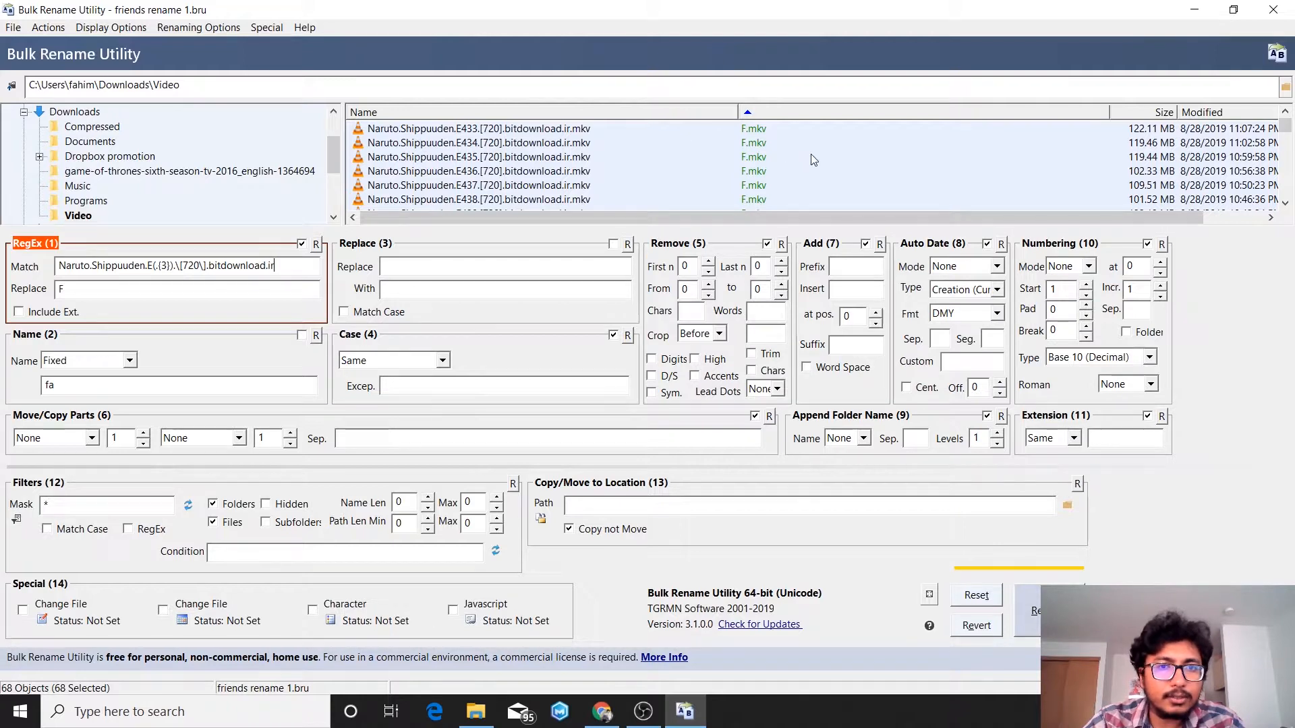
# Test the match by changing the pattern's ending to bitdownload.id, and restore bitdownload.ir
pyautogui.moveTo(105, 268); pyautogui.dragTo(283, 268)
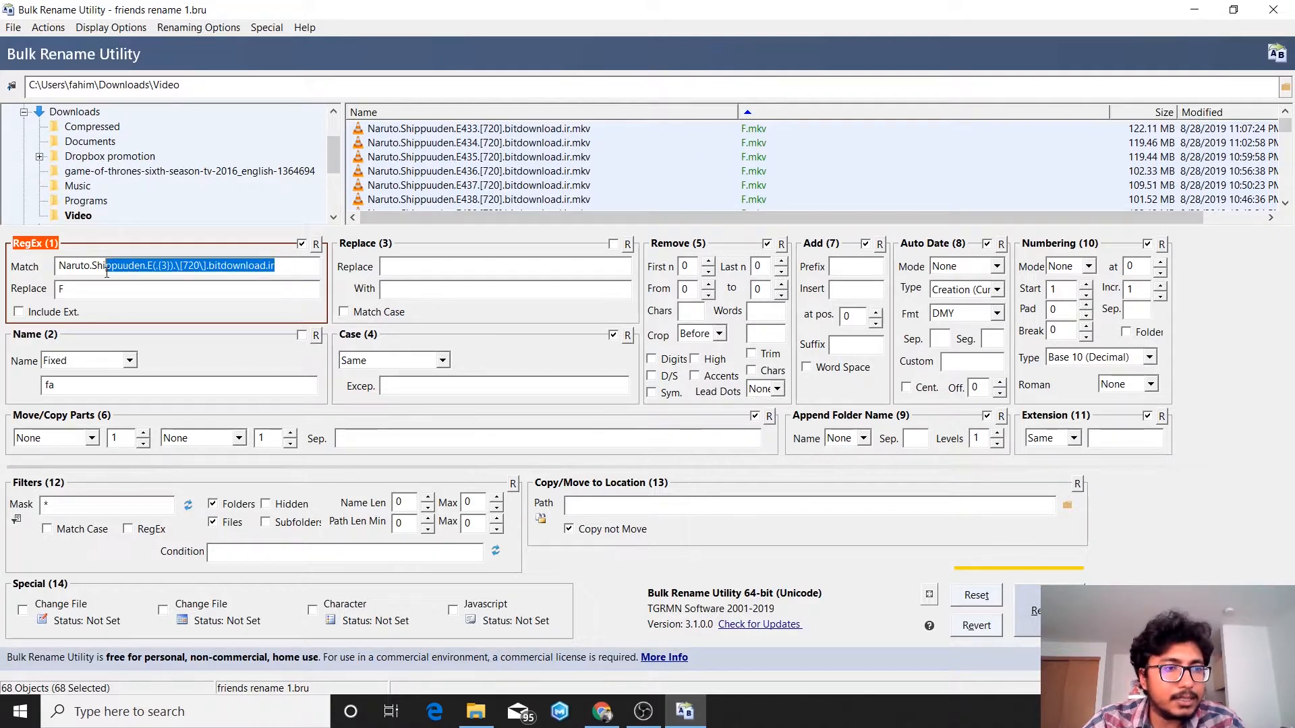
pyautogui.click(287, 268)
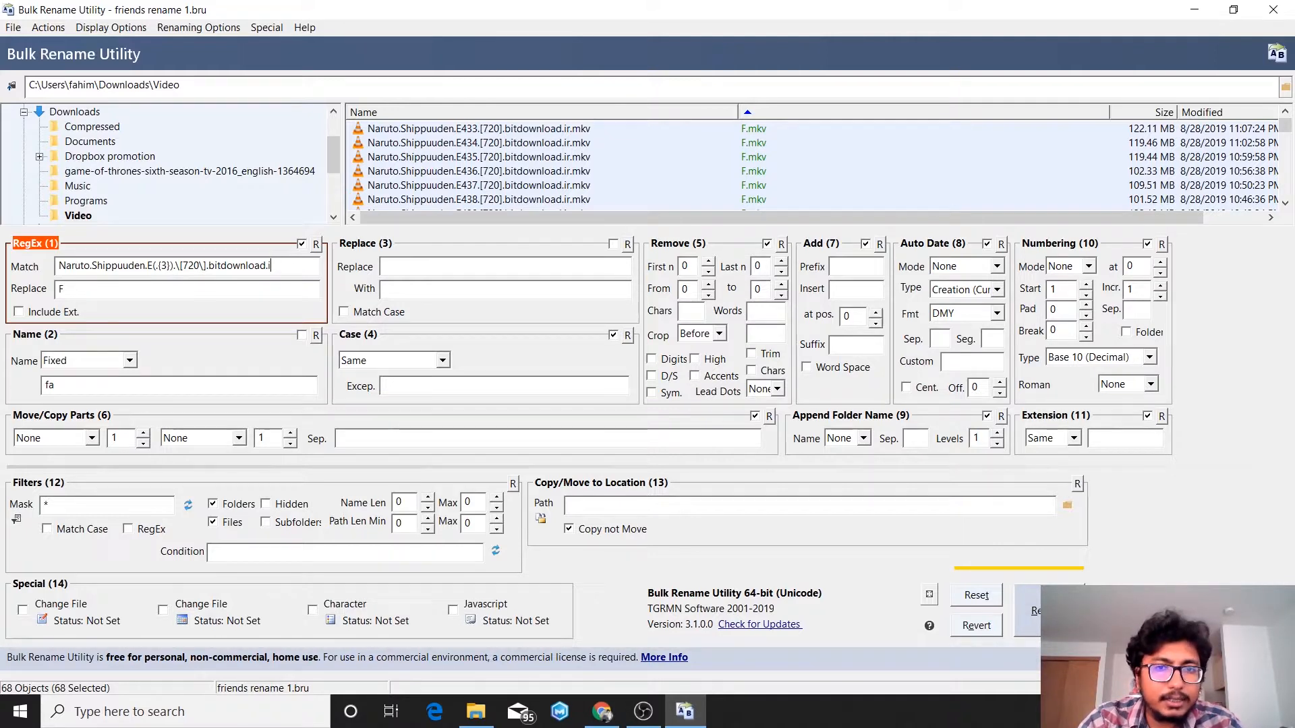
pyautogui.write('d')
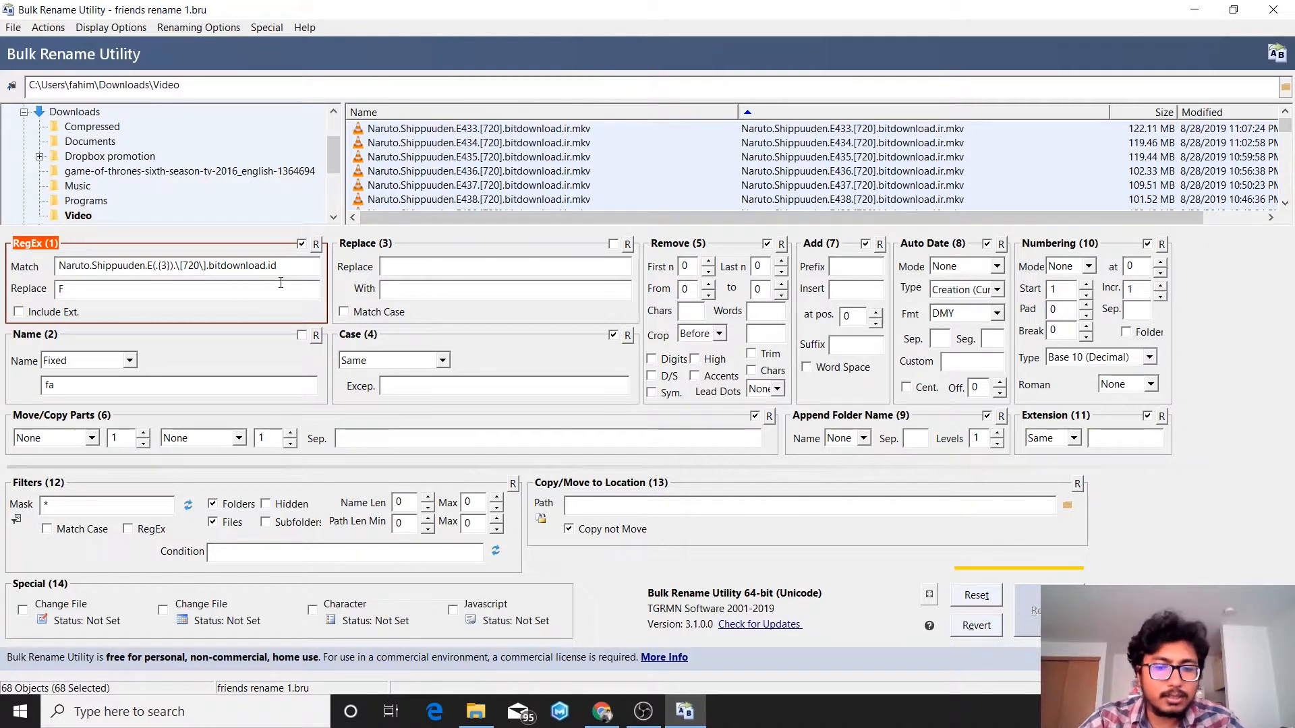
pyautogui.press('BackSpace')
pyautogui.write('r')
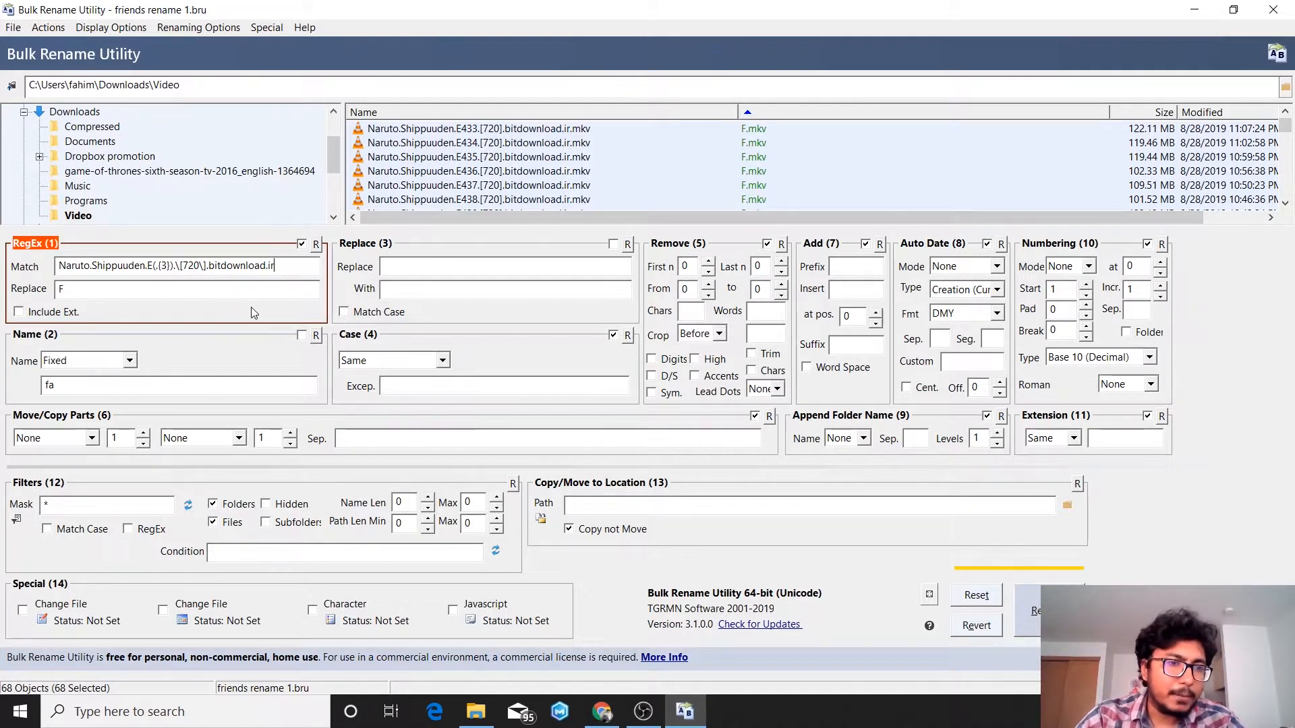
# Clear the RegEx (1) replacement, and in File Explorer open the Season 1 folder under Animes > Naruto Shippuden on the first PlexMedia share
pyautogui.click(211, 292)
pyautogui.press('BackSpace')
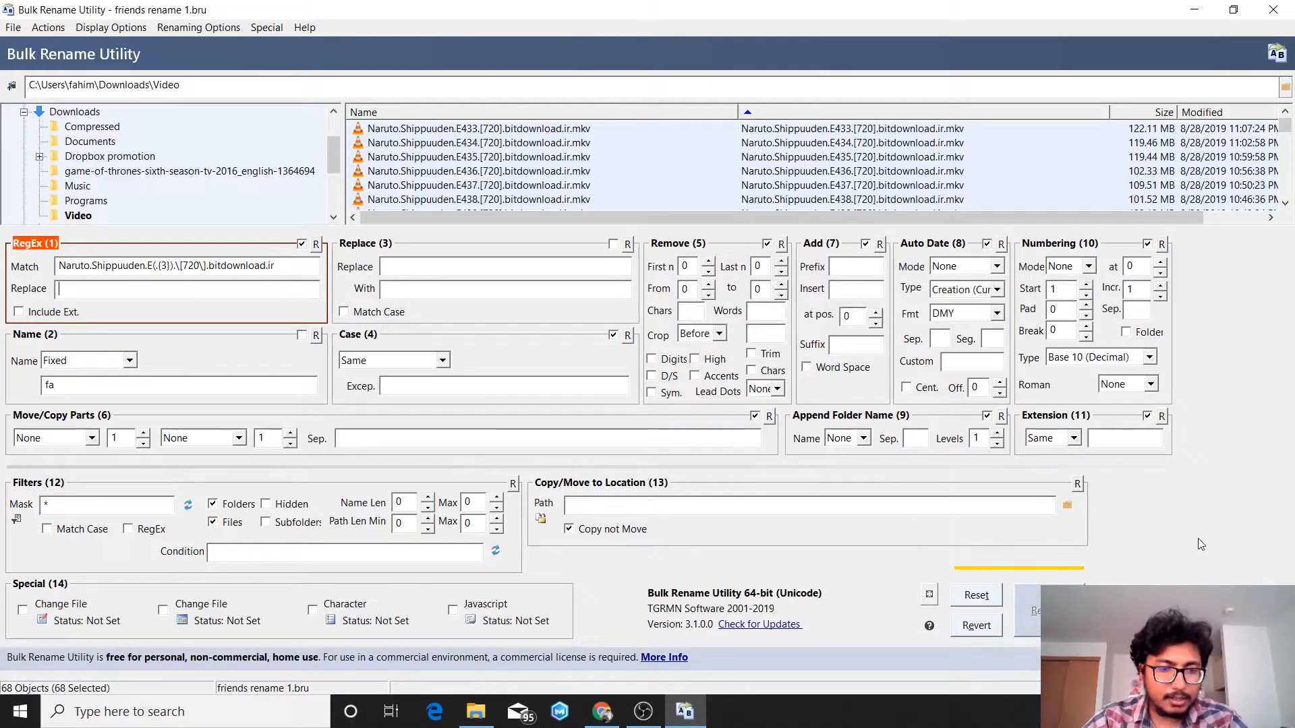
pyautogui.click(476, 711)
pyautogui.click(265, 491)
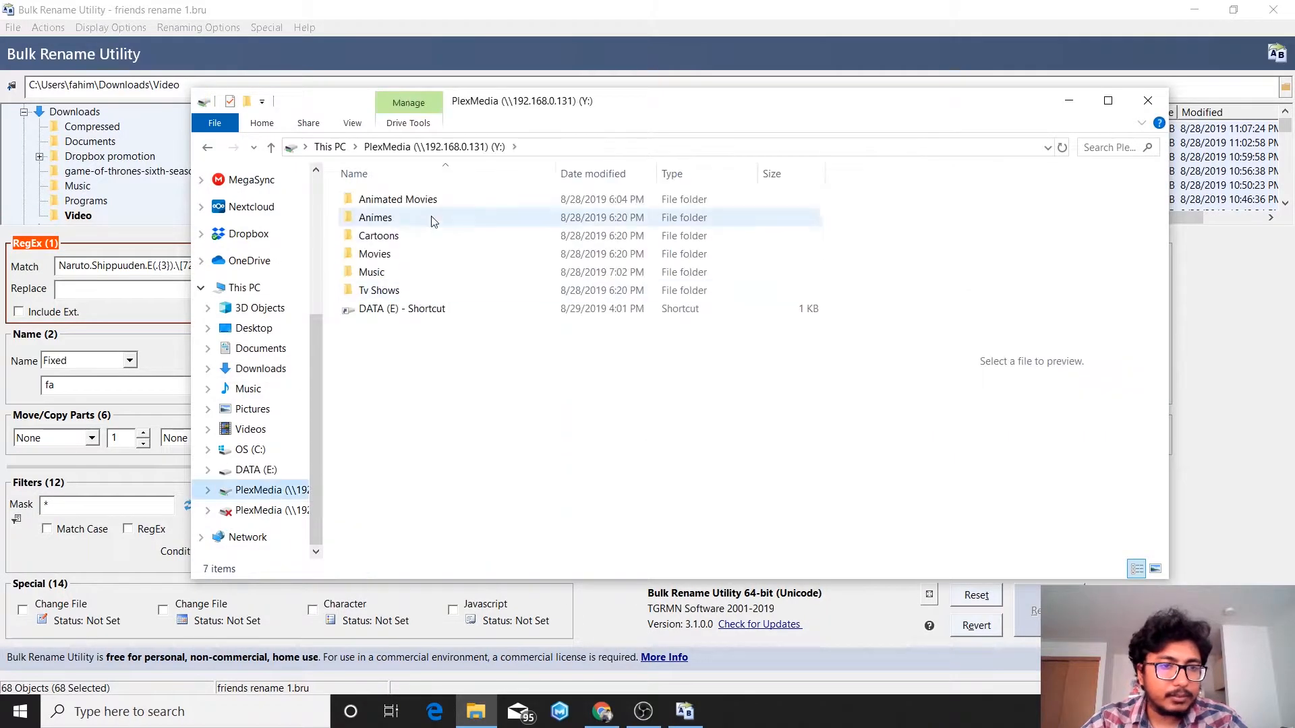
pyautogui.doubleClick(432, 222)
pyautogui.scroll(-7, 424, 519)
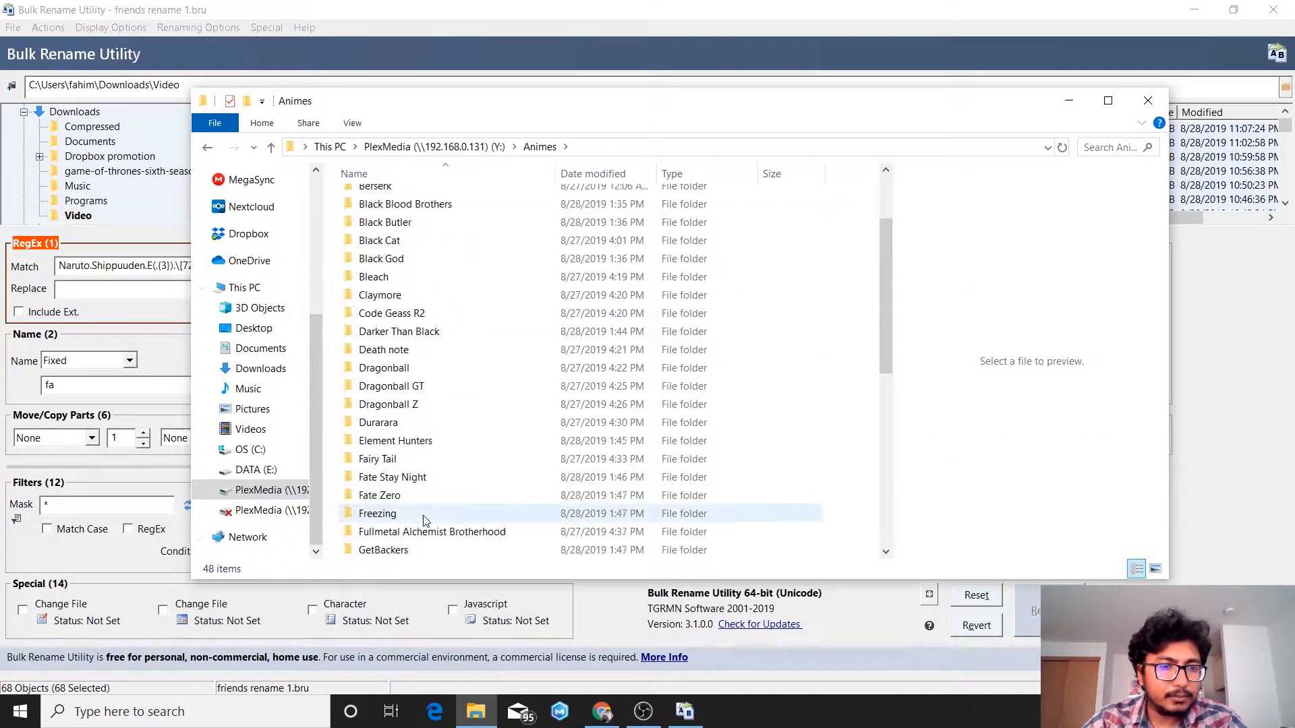
pyautogui.doubleClick(418, 350)
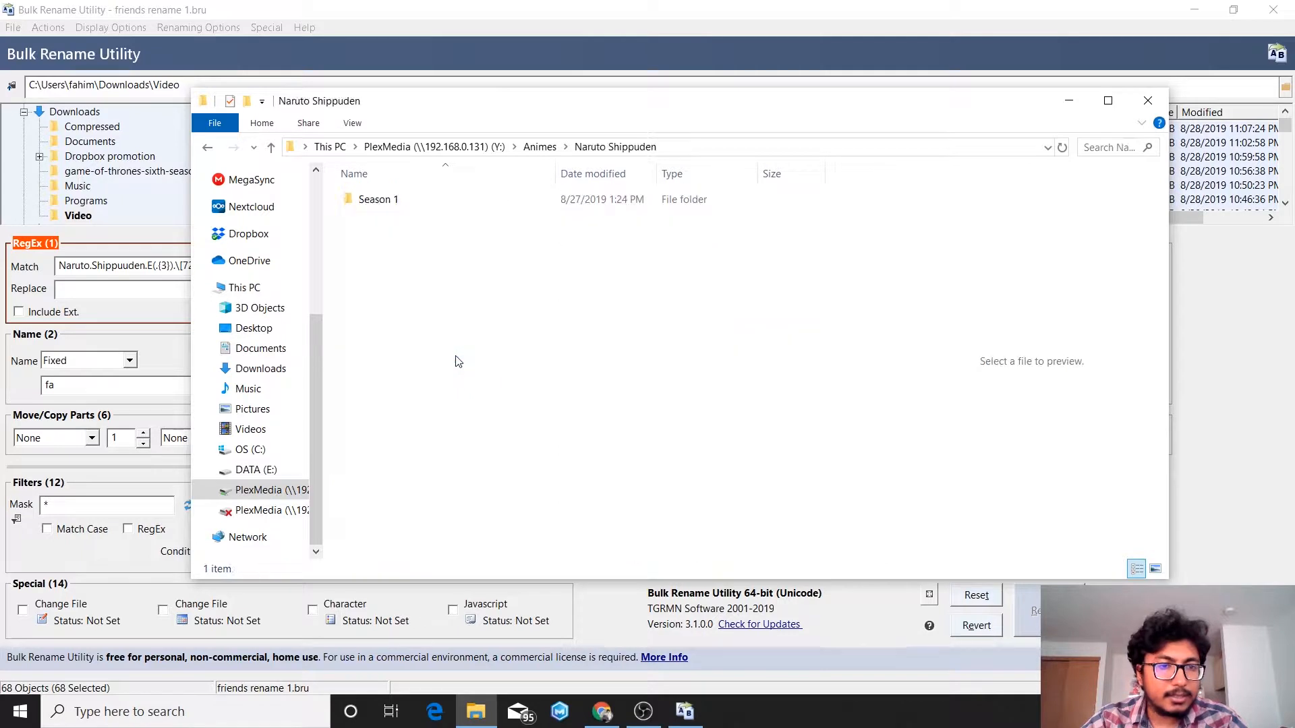
pyautogui.doubleClick(471, 201)
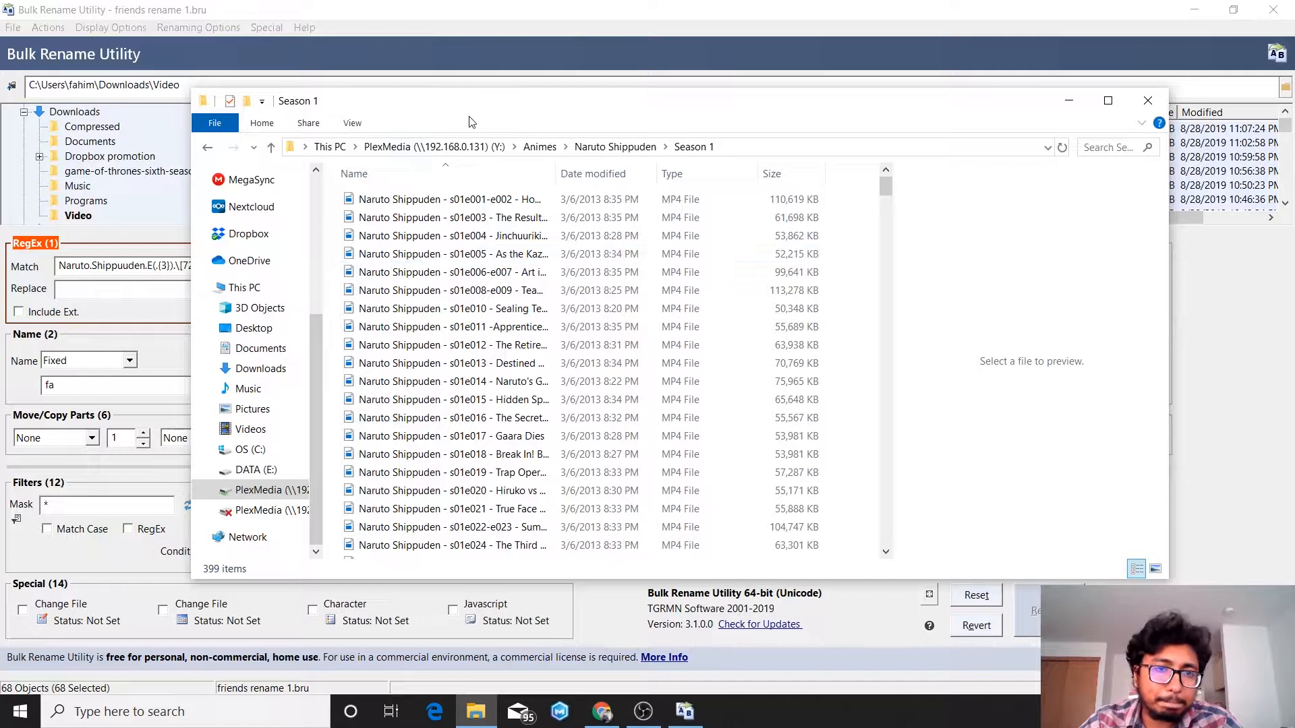
# Return to Bulk Rename Utility and enter Naruto Shippuden as the RegEx (1) replacement
pyautogui.click(418, 10)
pyautogui.write('N')
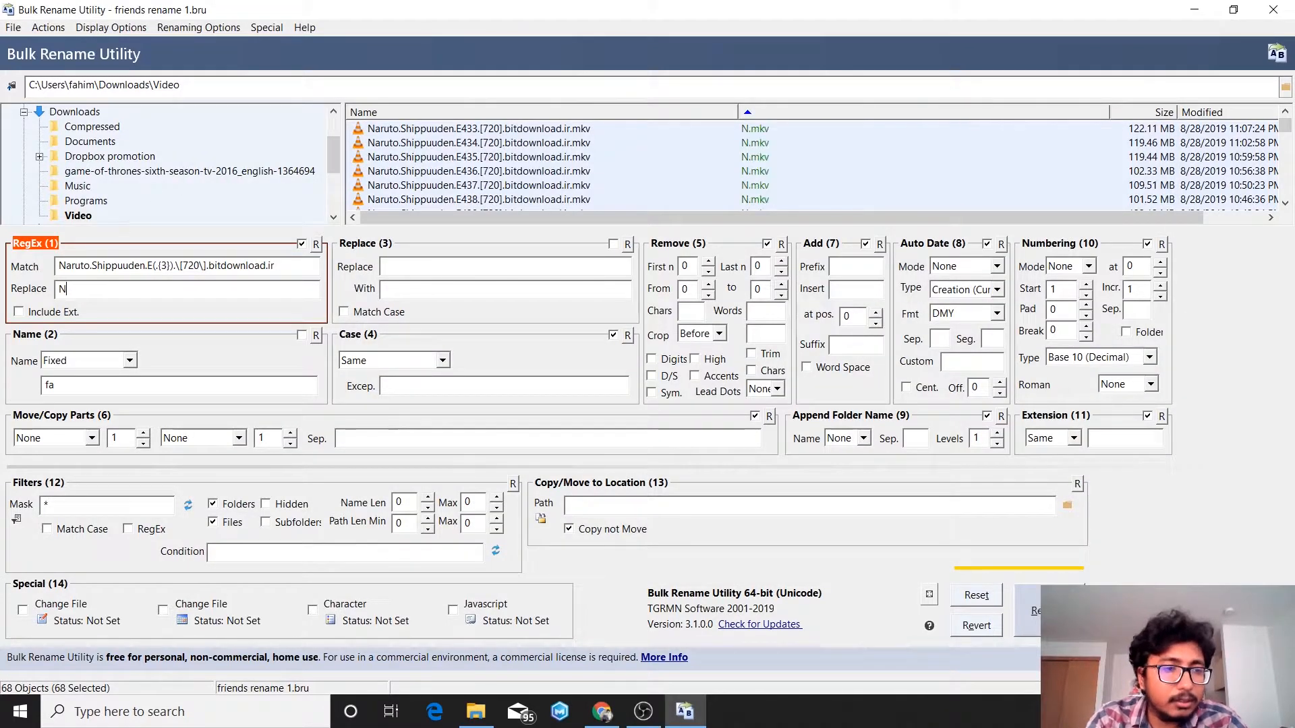
pyautogui.write('aruto Shi')
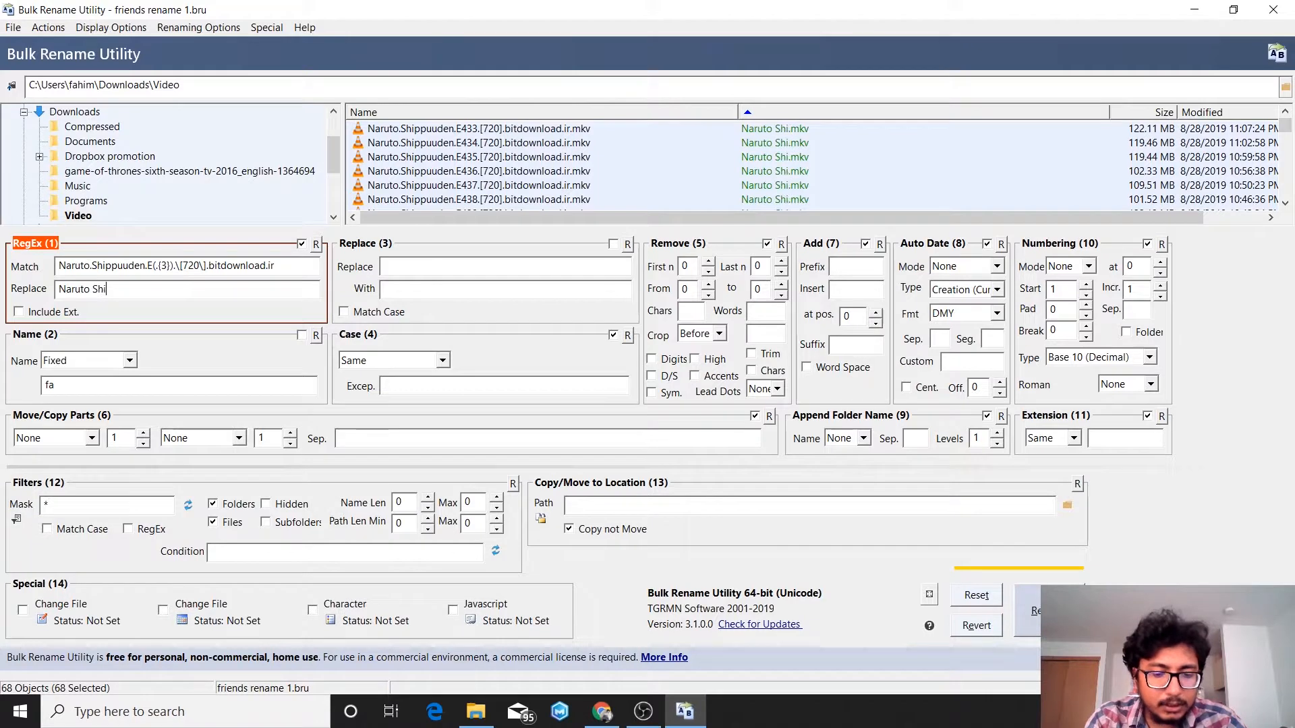
pyautogui.write('ppuden')
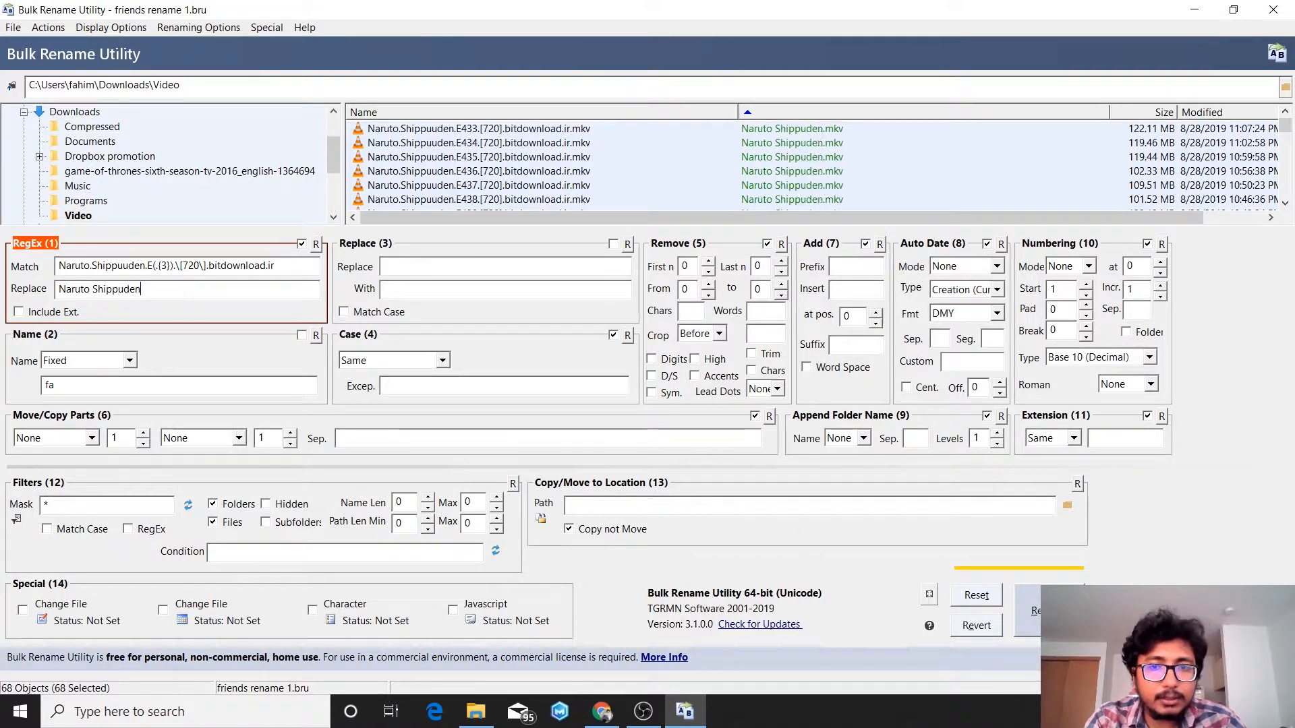
# Check the existing Season 1 file names in File Explorer, and extend the RegEx (1) replacement to Naruto Shippuden - s01e
pyautogui.click(490, 719)
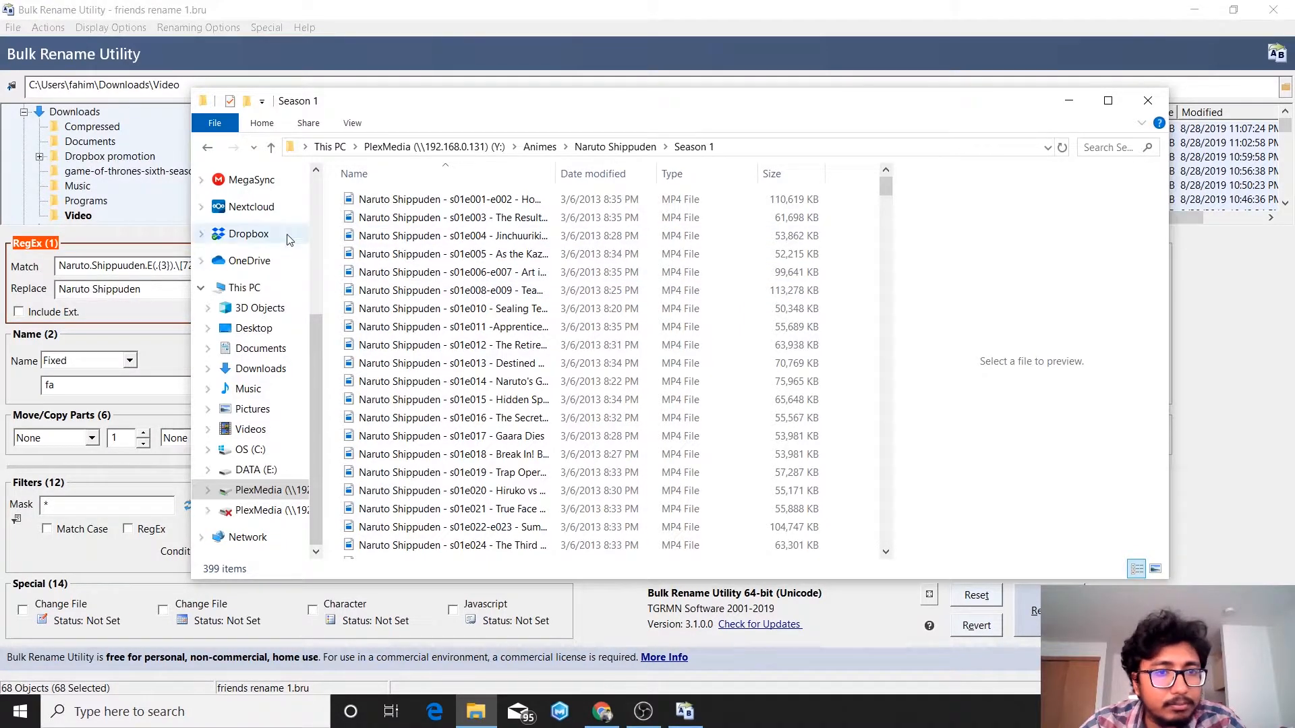
pyautogui.click(1068, 101)
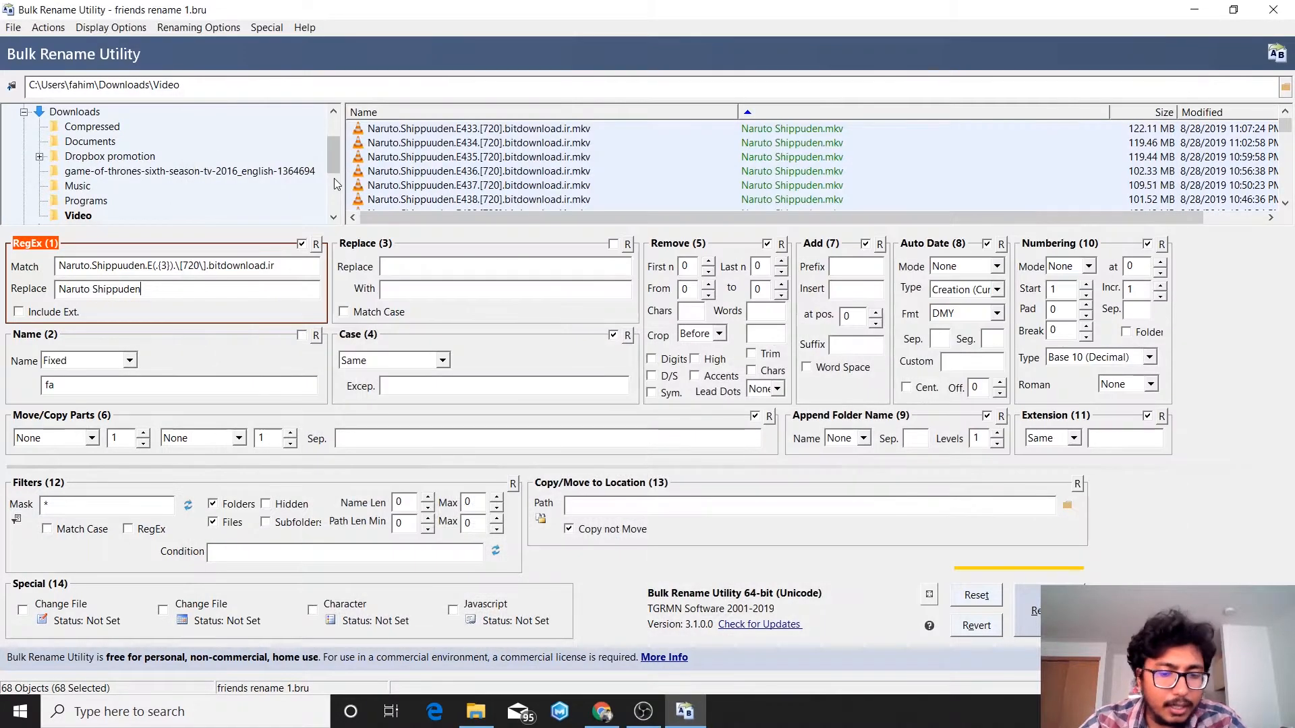
pyautogui.write('- s')
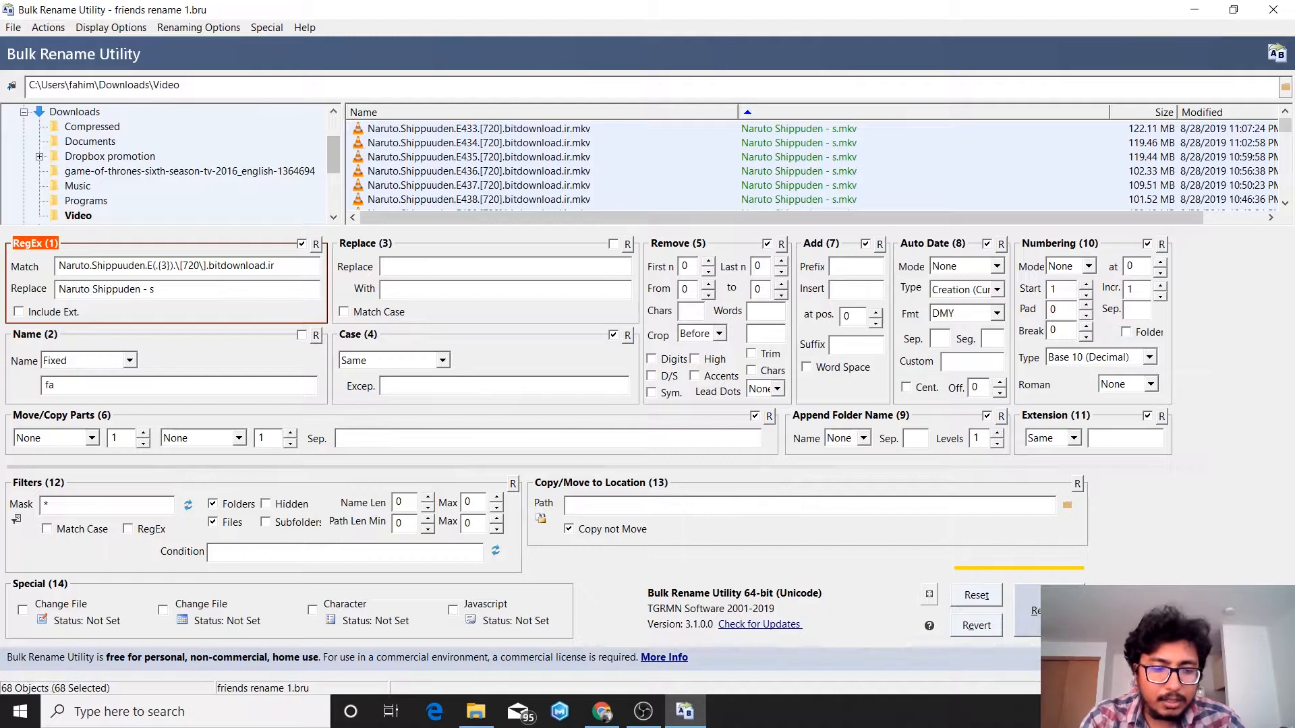
pyautogui.write('01')
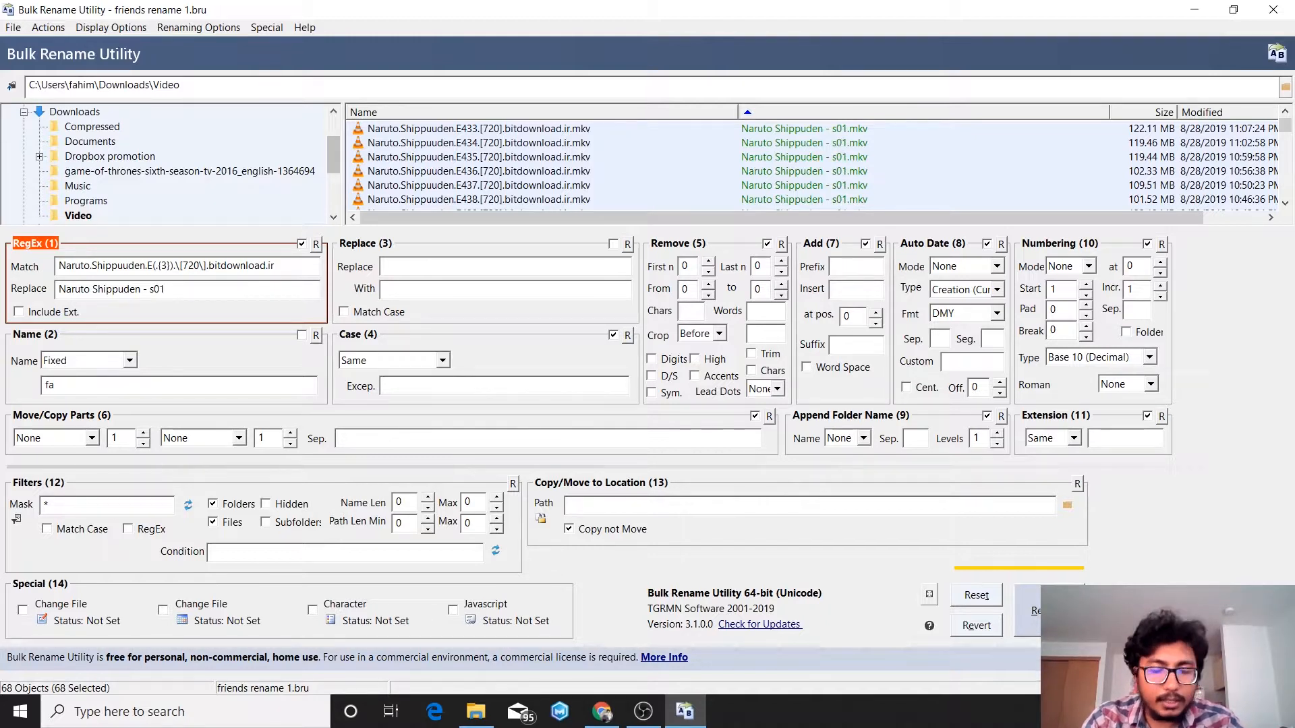
pyautogui.write('e')
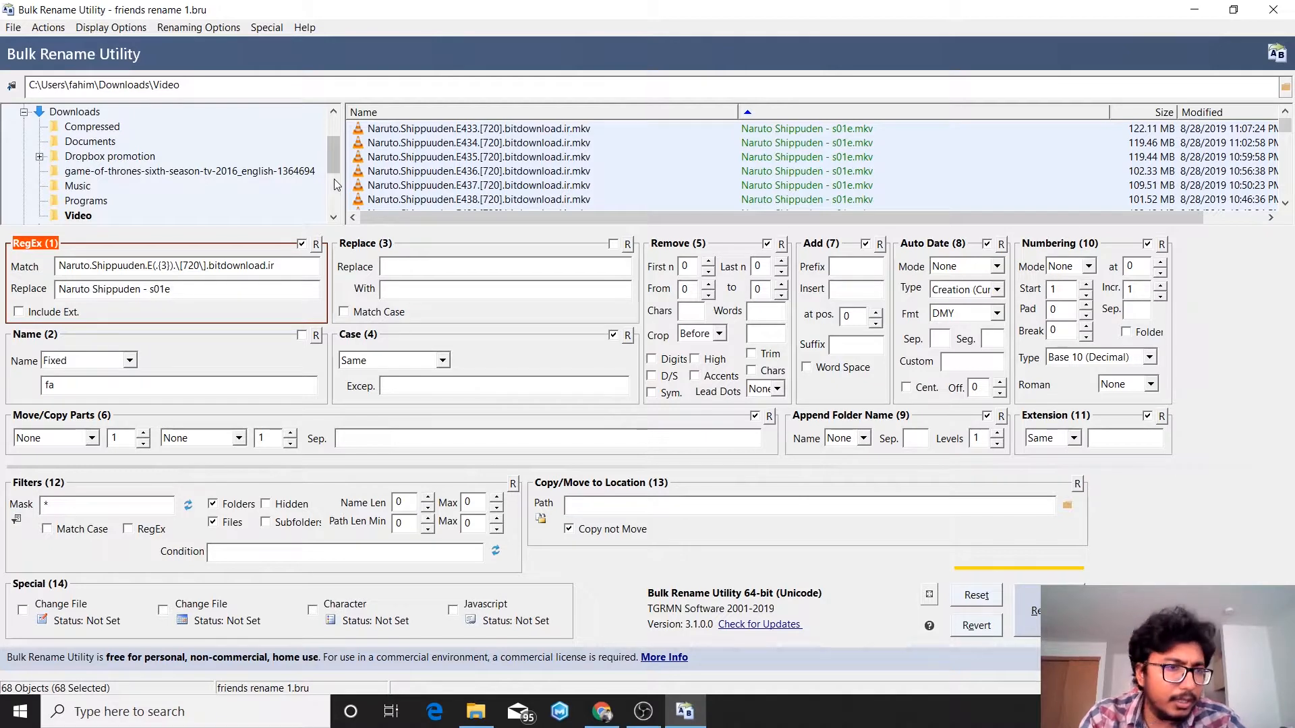
# Recheck the Season 1 file names in File Explorer, and extend the RegEx (1) replacement to Naruto Shippuden - s01e\1 in Bulk Rename Utility
pyautogui.click(476, 708)
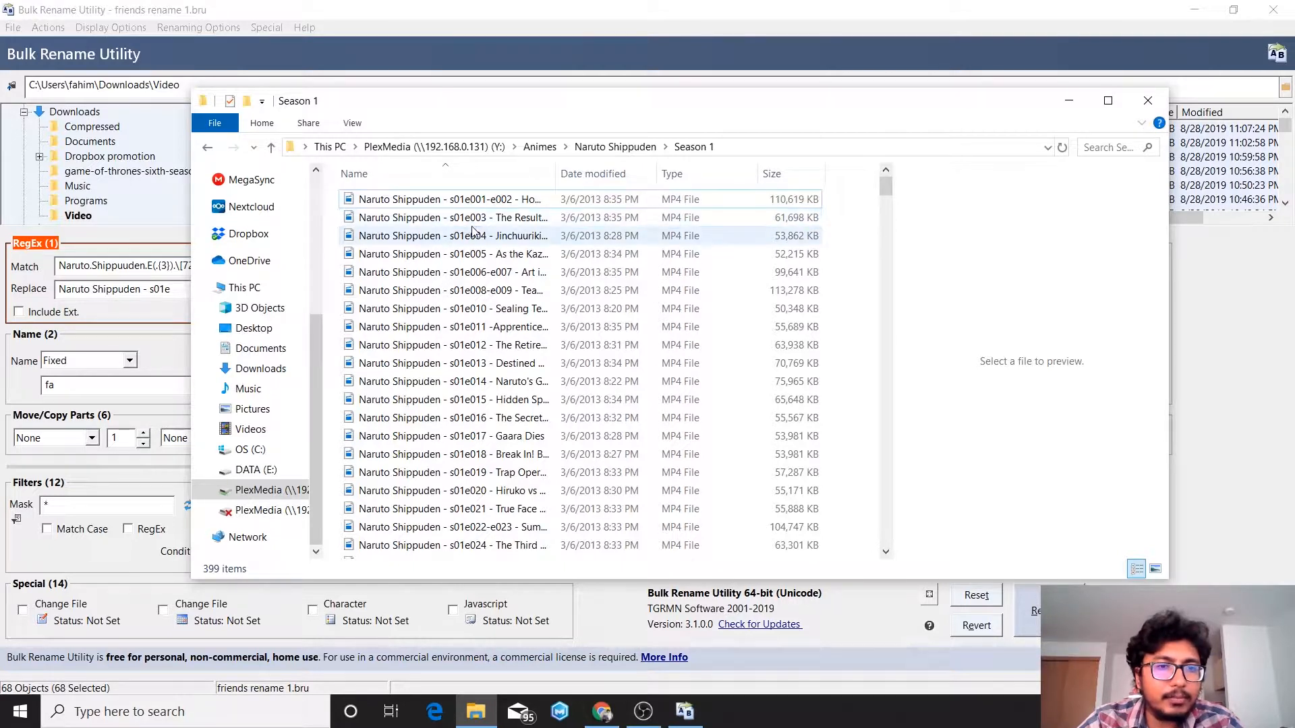
pyautogui.click(1068, 100)
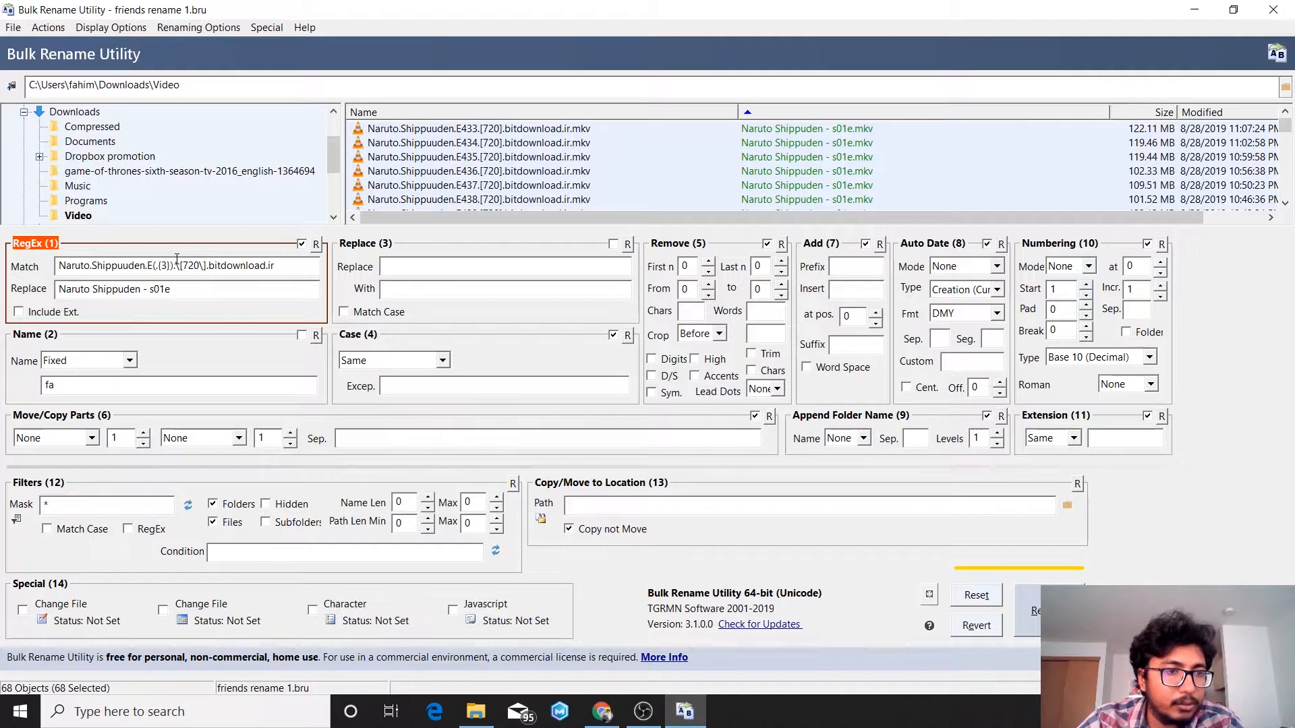
pyautogui.moveTo(176, 265); pyautogui.dragTo(153, 265)
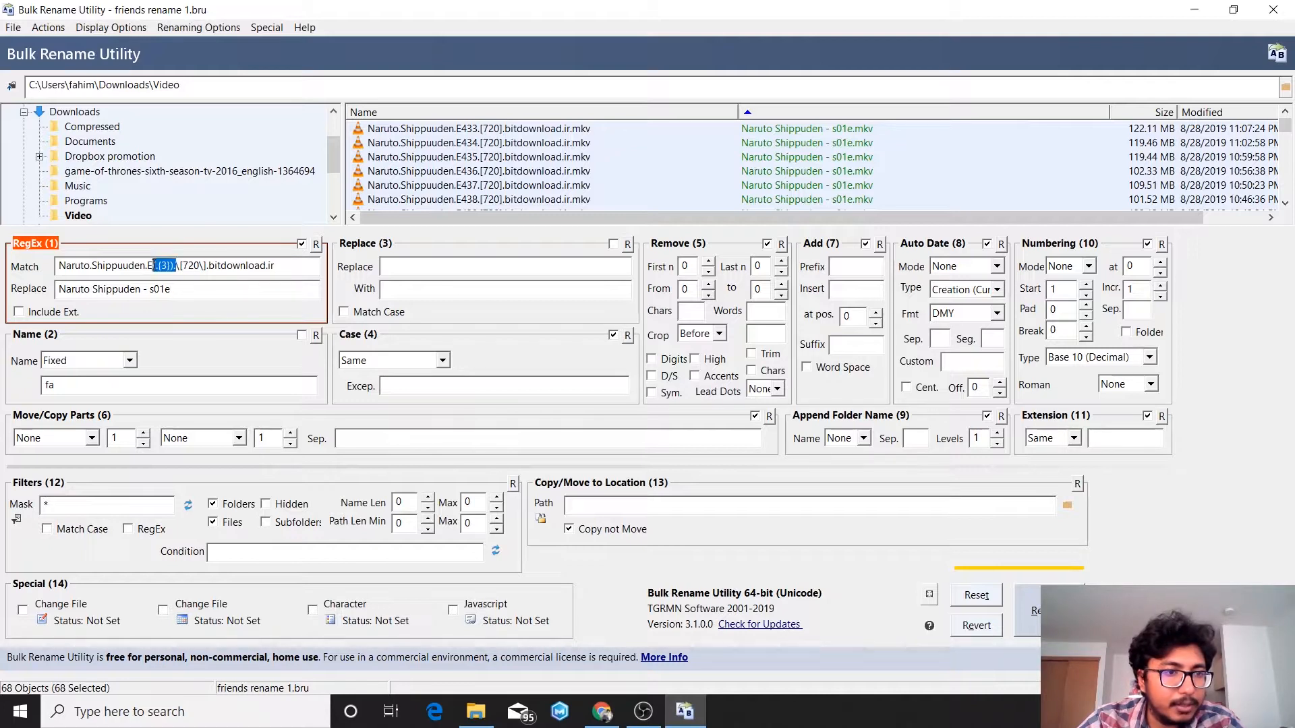
pyautogui.click(203, 292)
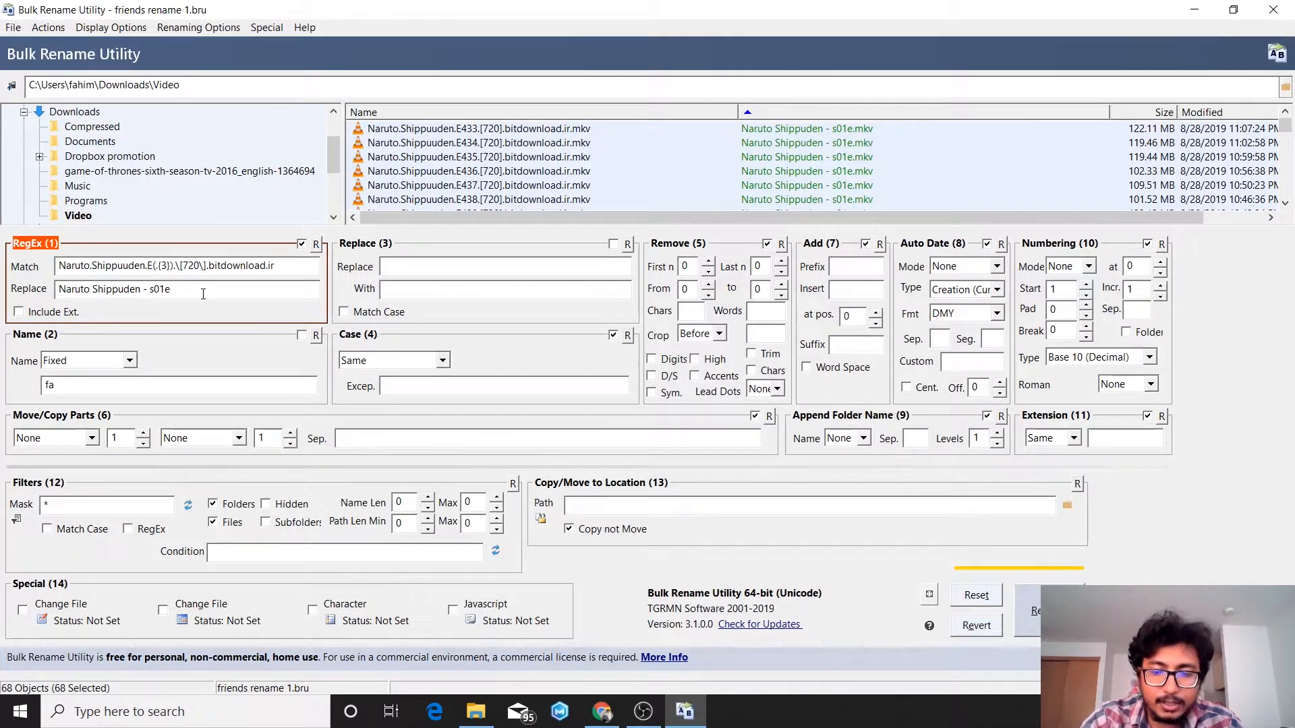
pyautogui.write('\\')
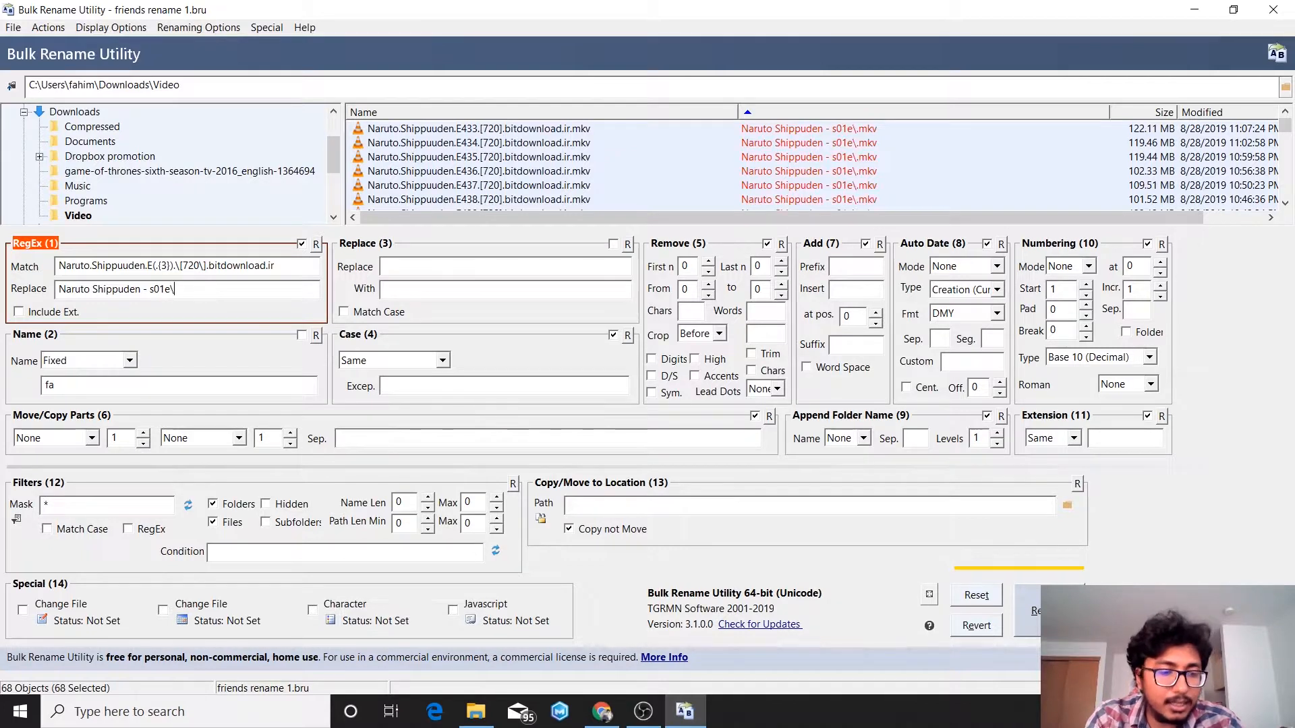
pyautogui.write('1')
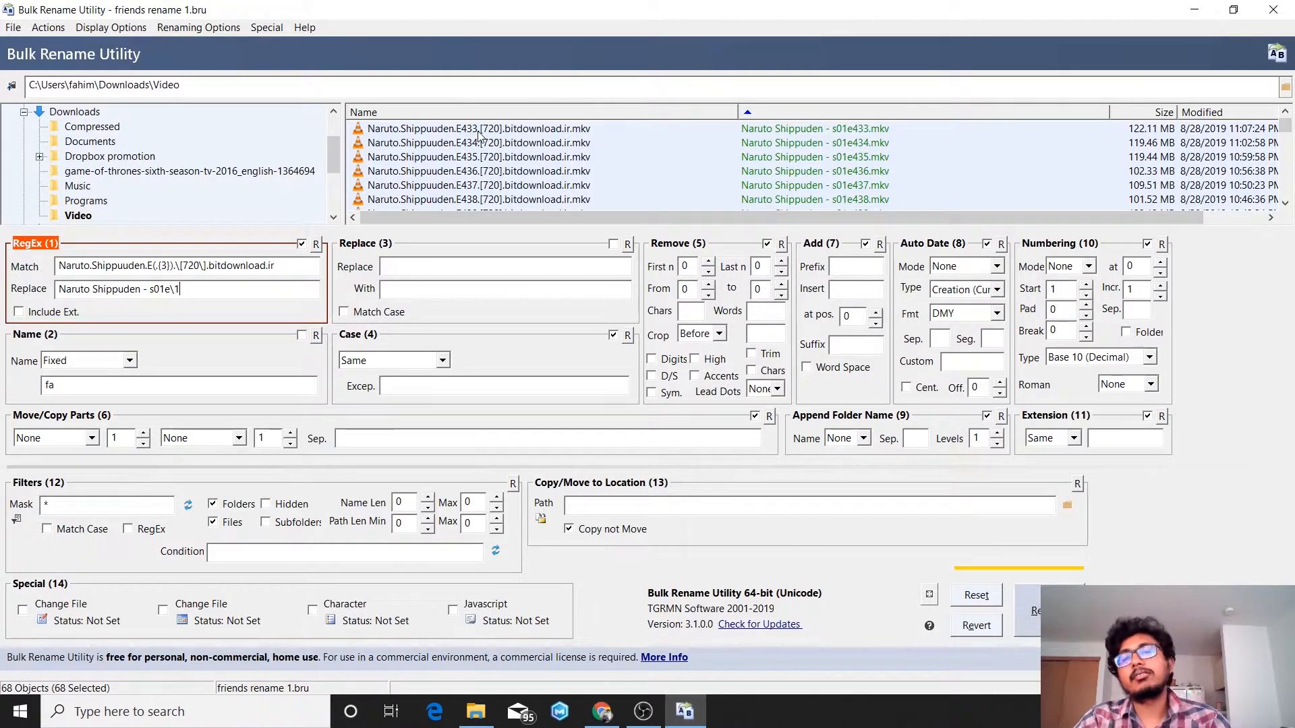
# Turn off the Remove (5), Add (7), Auto Date (8) and Numbering (10) sections, and rename all the selected episode files
pyautogui.scroll(-20, 878, 139)
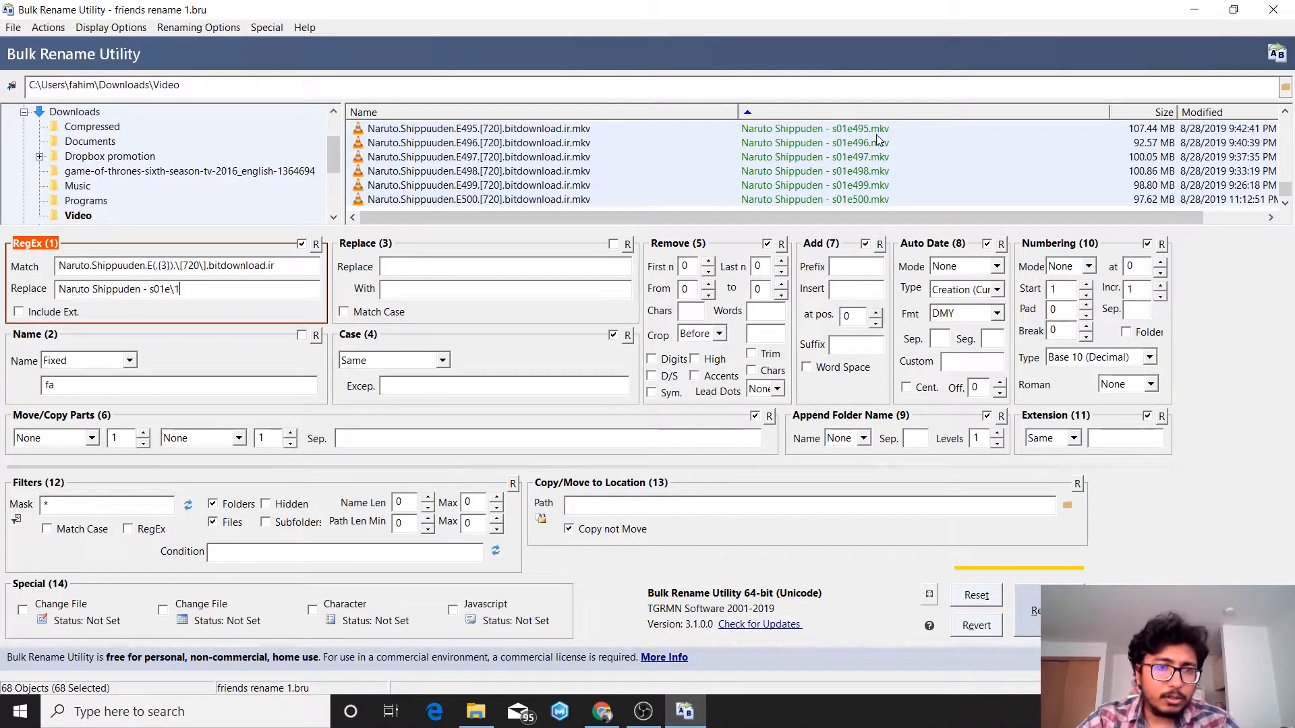
pyautogui.click(987, 243)
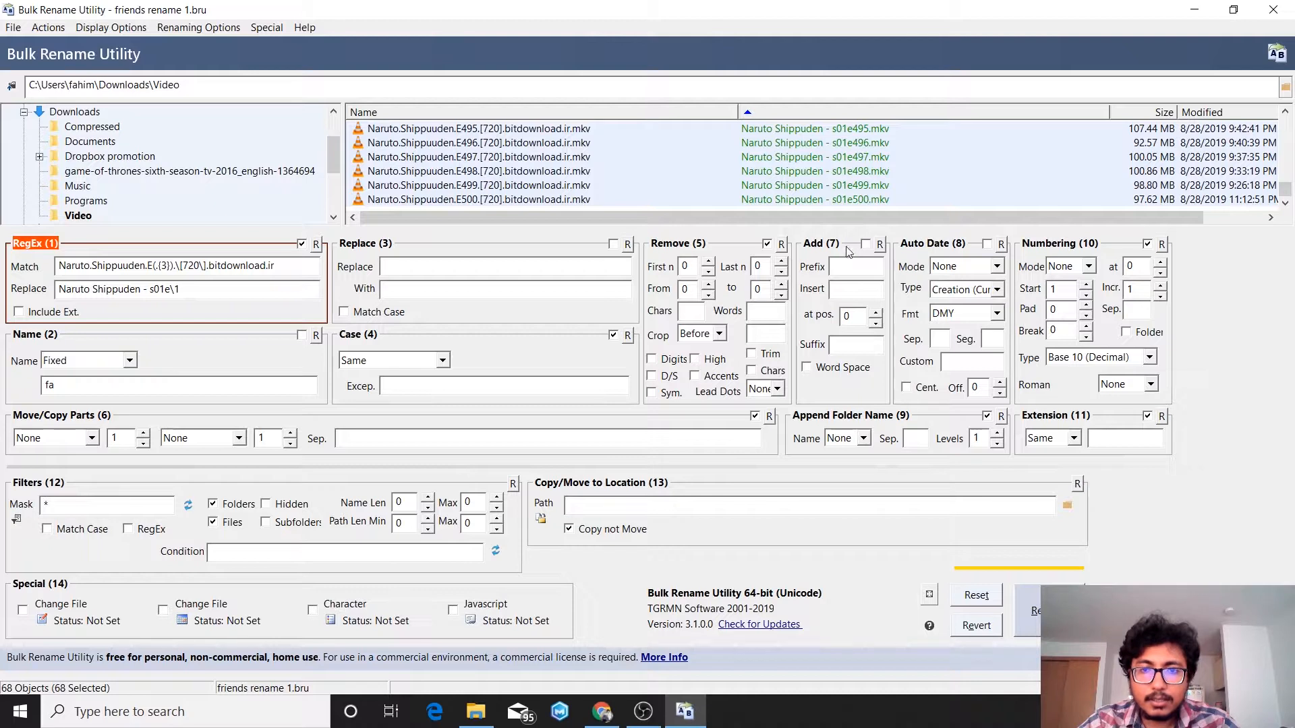
pyautogui.click(766, 245)
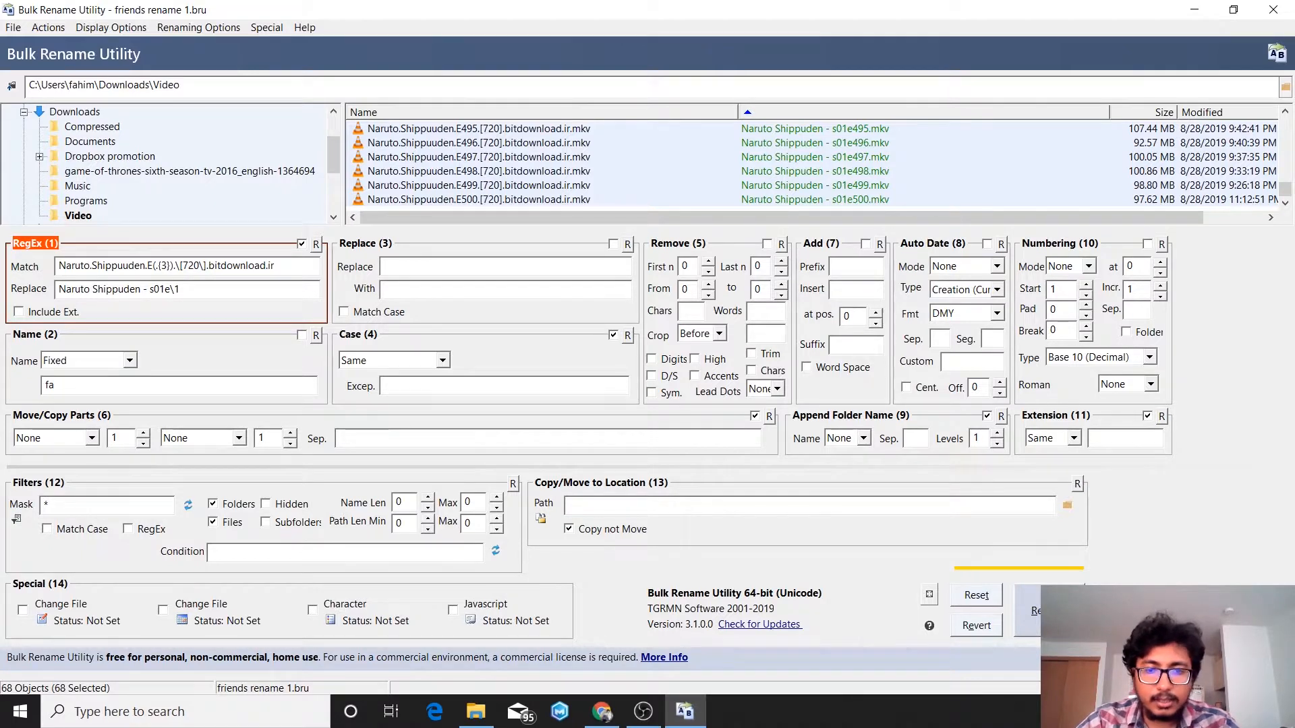
pyautogui.click(1028, 610)
pyautogui.click(737, 451)
pyautogui.click(728, 454)
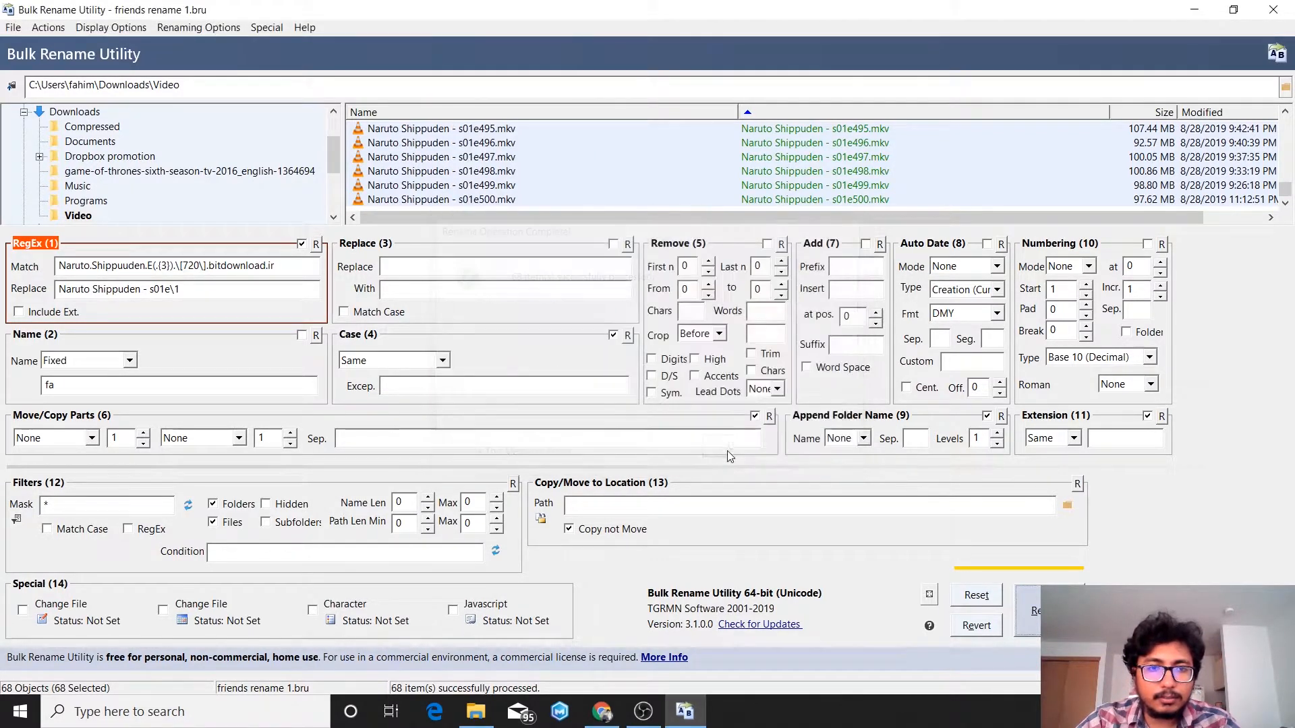
# Open the Video folder under Downloads in File Explorer and check the renamed episode files
pyautogui.click(476, 711)
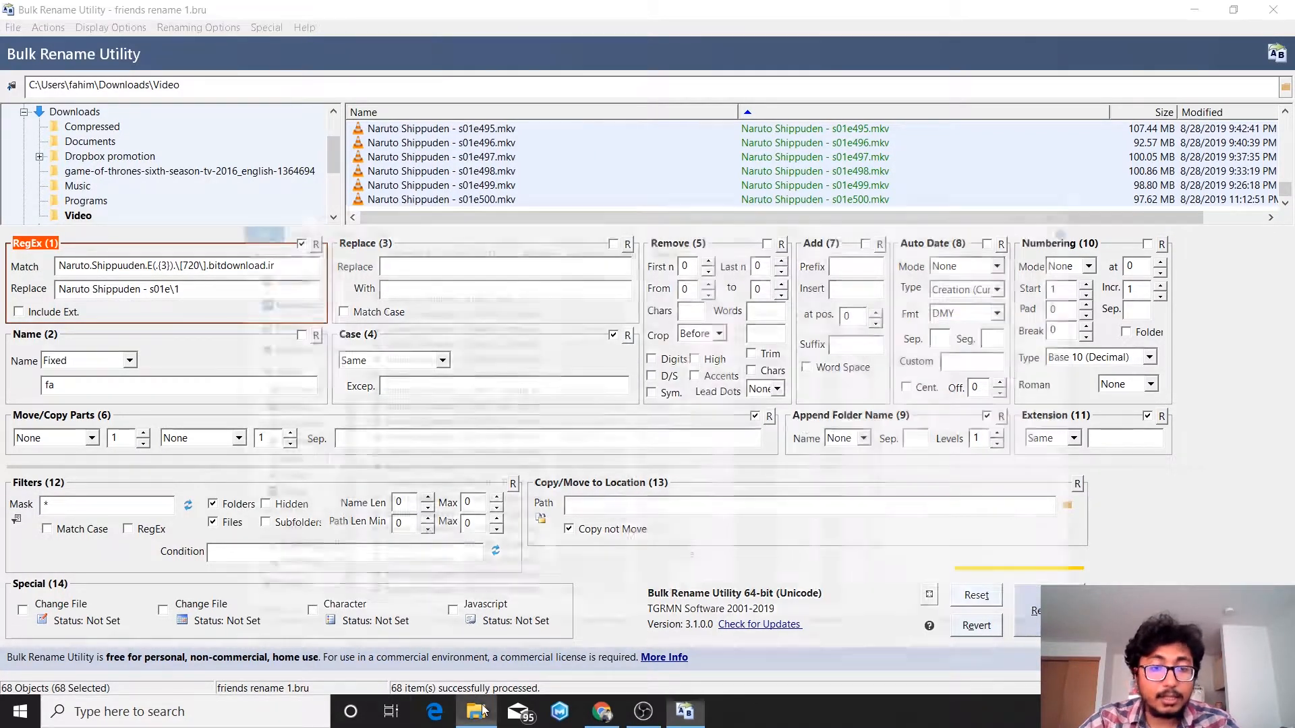
pyautogui.click(207, 147)
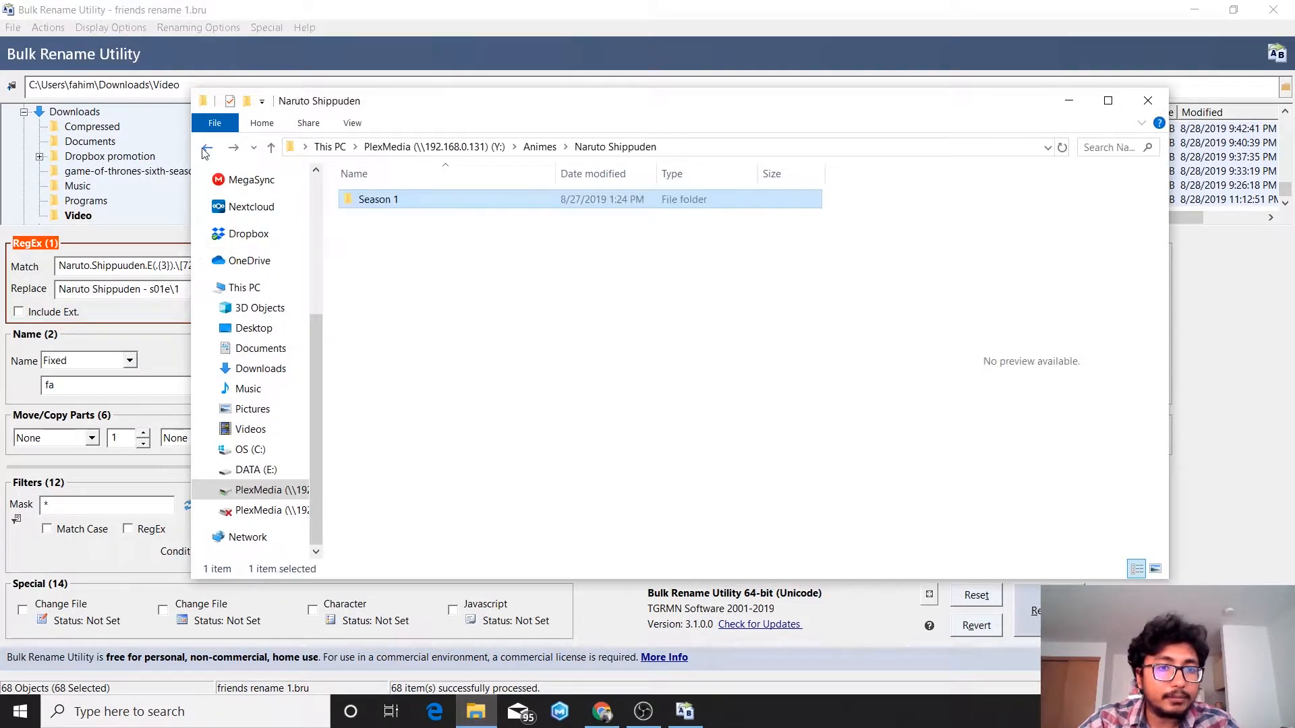
pyautogui.click(276, 372)
pyautogui.click(432, 231)
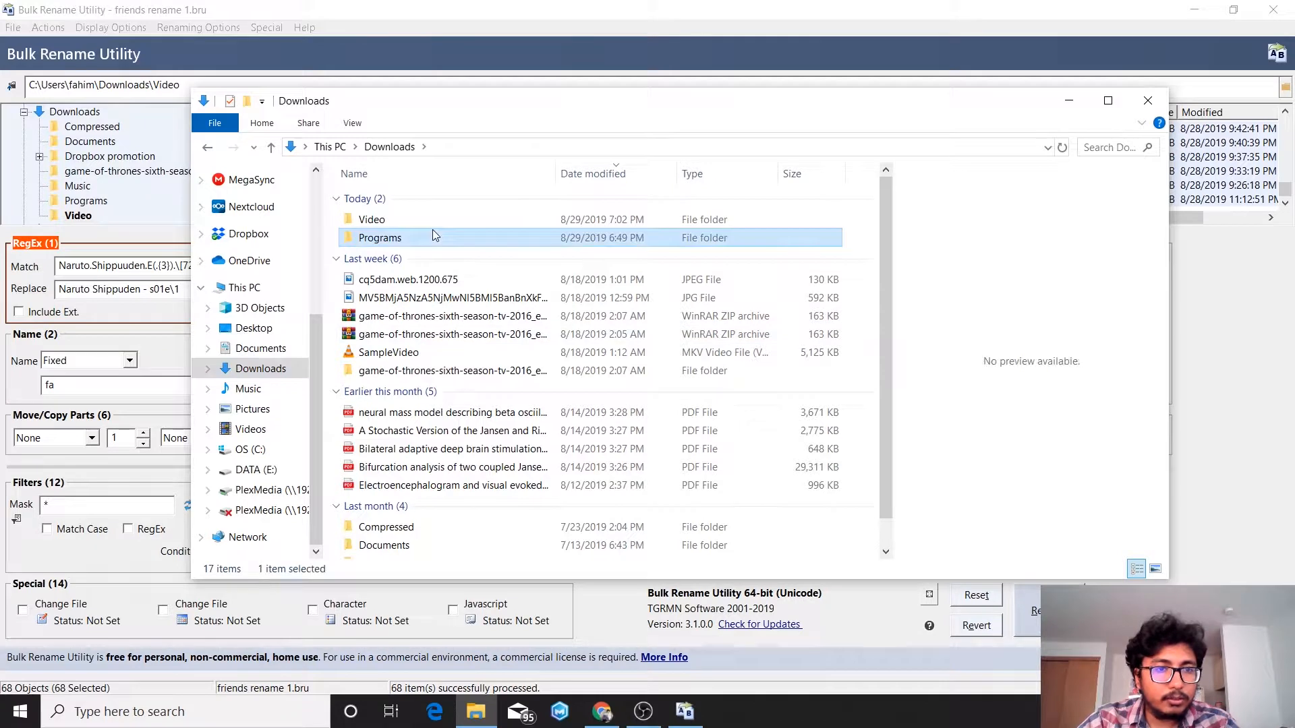
pyautogui.doubleClick(429, 225)
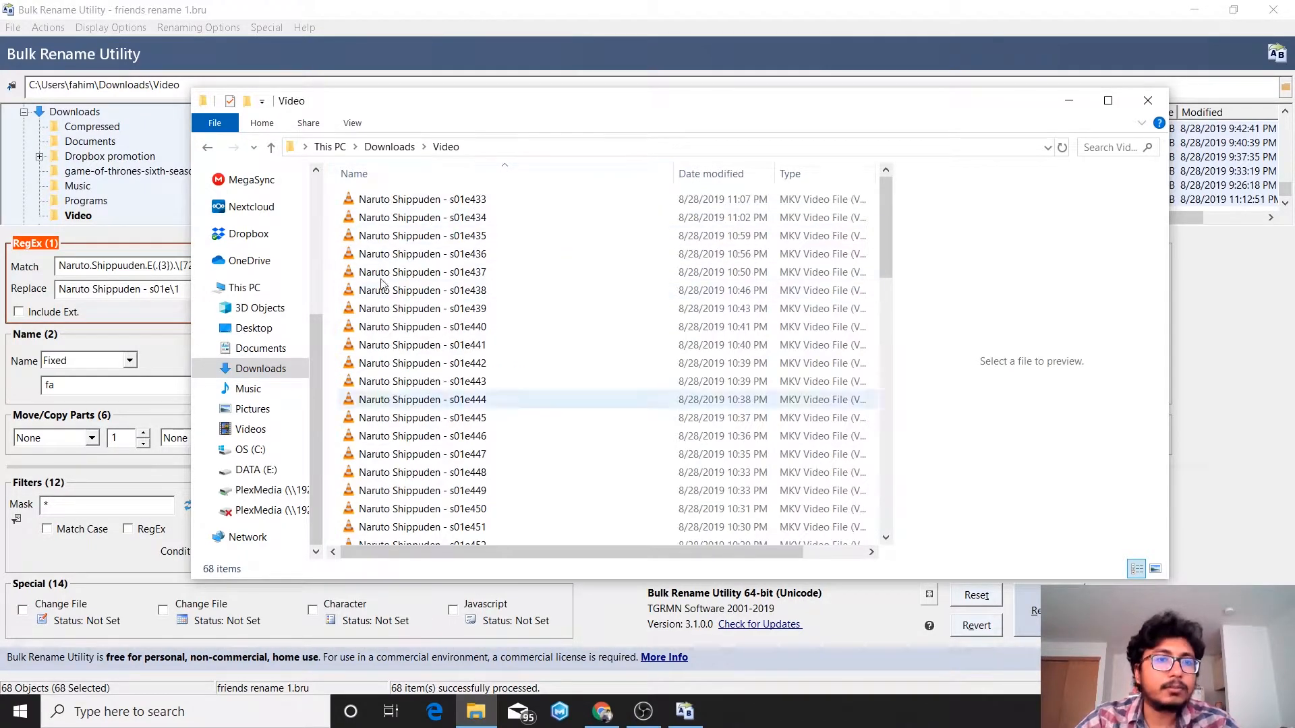
pyautogui.scroll(-15, 446, 293)
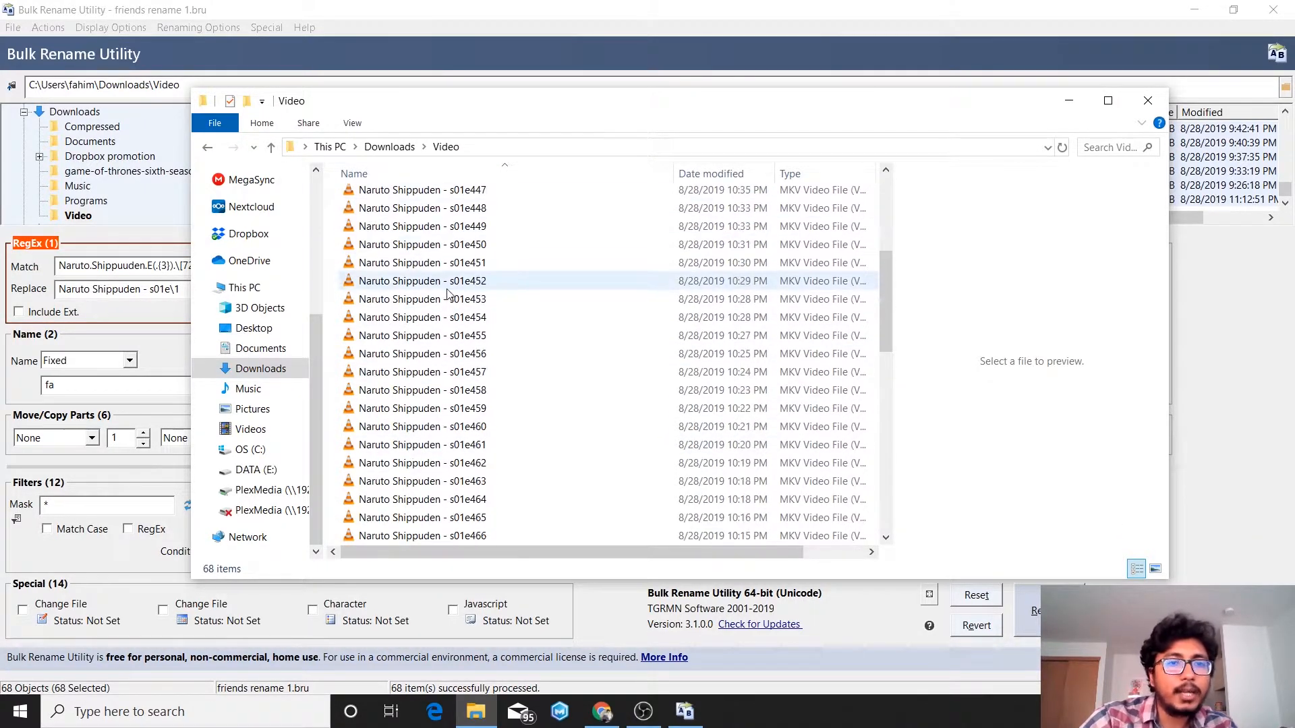
pyautogui.scroll(9, 446, 293)
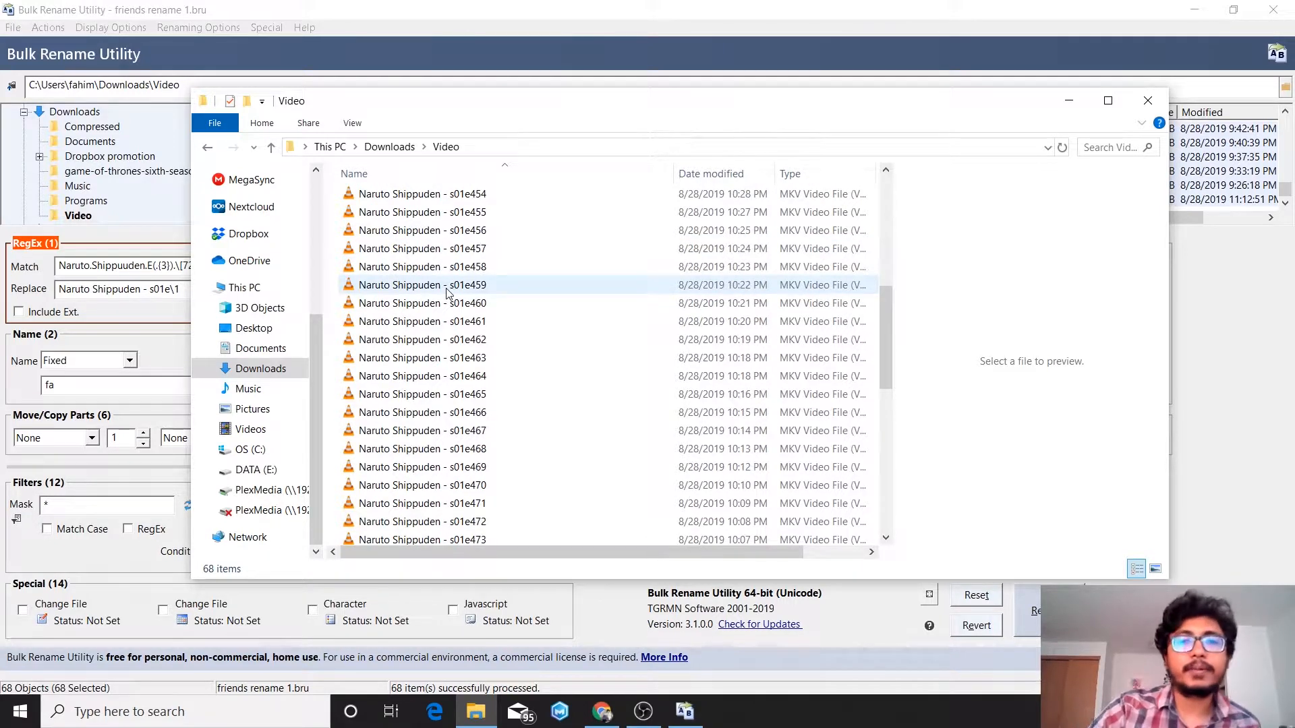
pyautogui.click(1068, 101)
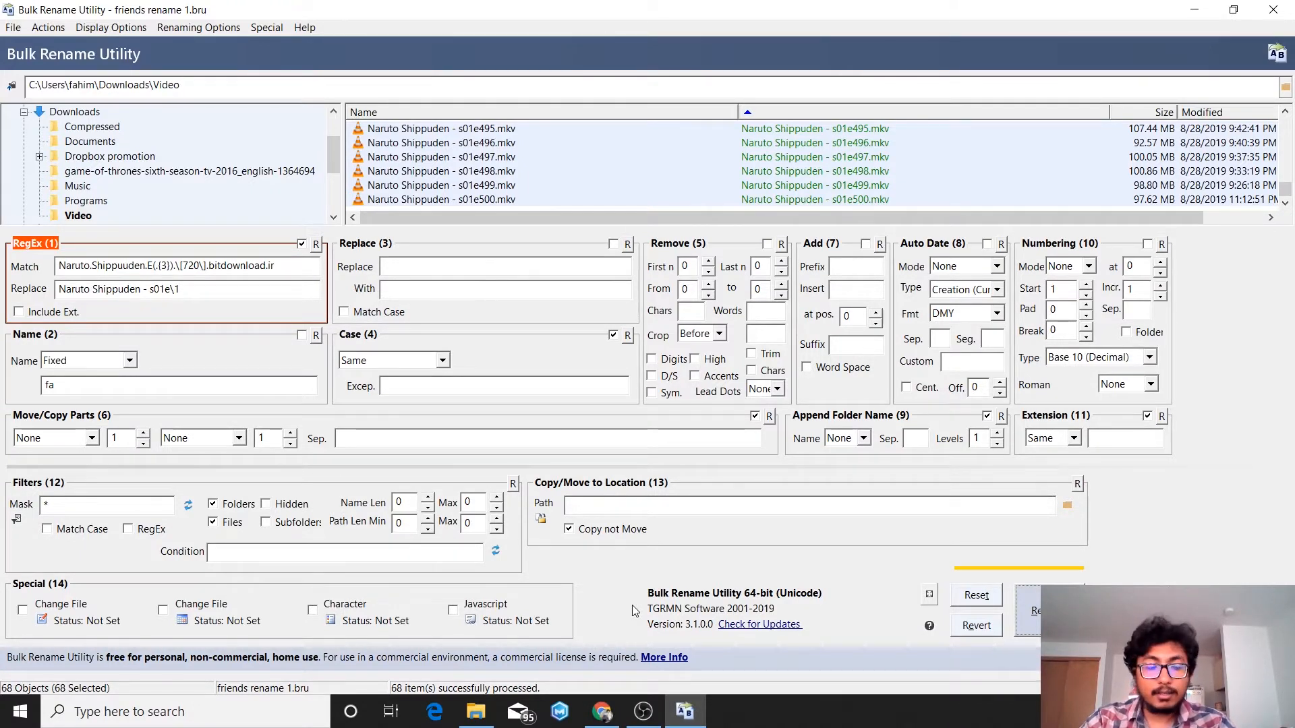
pyautogui.click(643, 711)
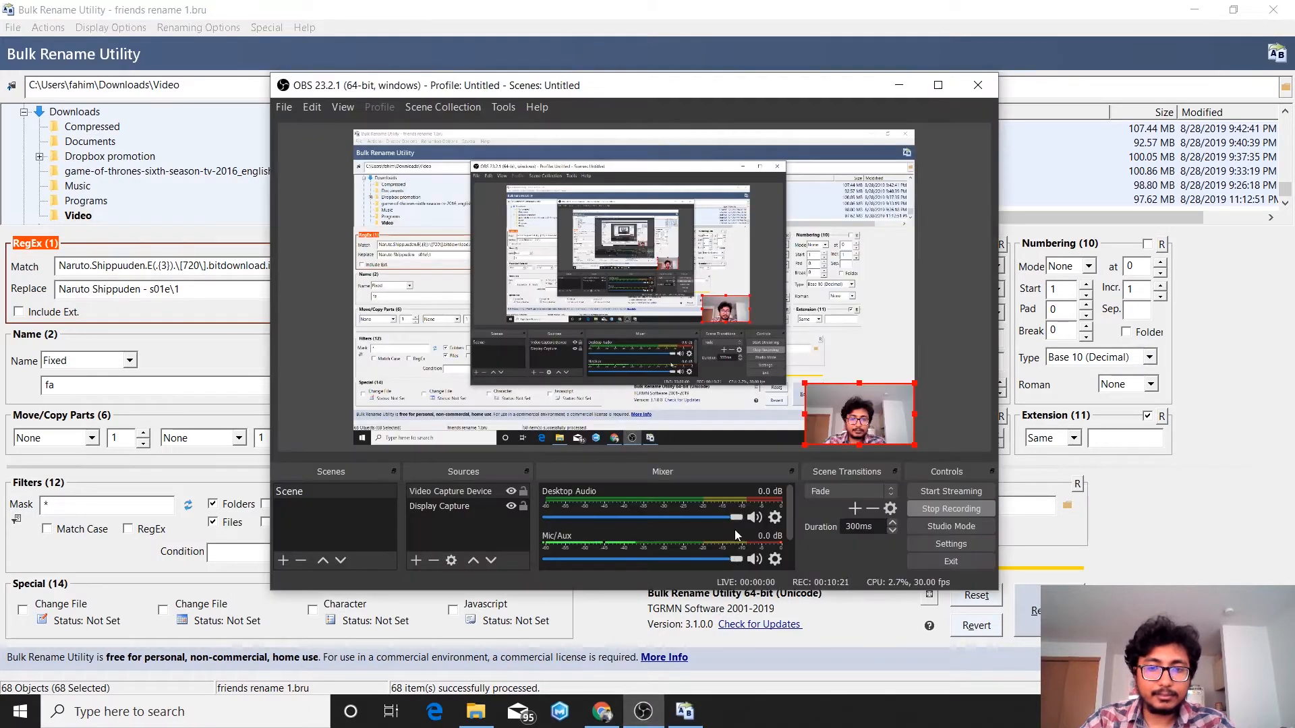